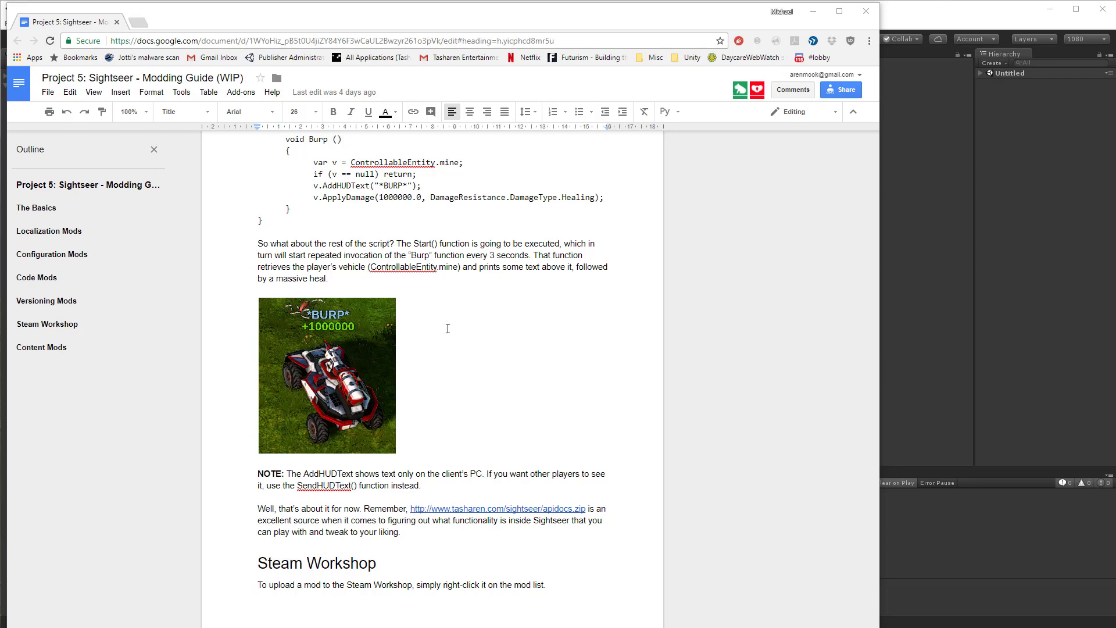
# Open the Unity patch releases page linked in the modding guide's Content Mods section.
pyautogui.scroll(4, 460, 353)
pyautogui.scroll(-6, 460, 353)
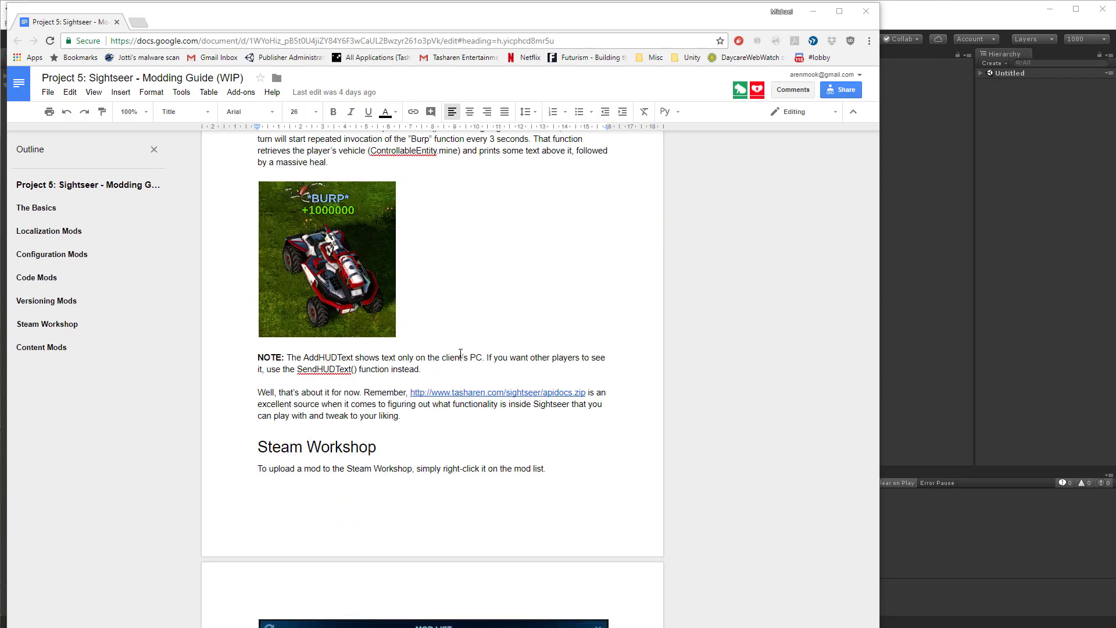
pyautogui.scroll(-18, 460, 352)
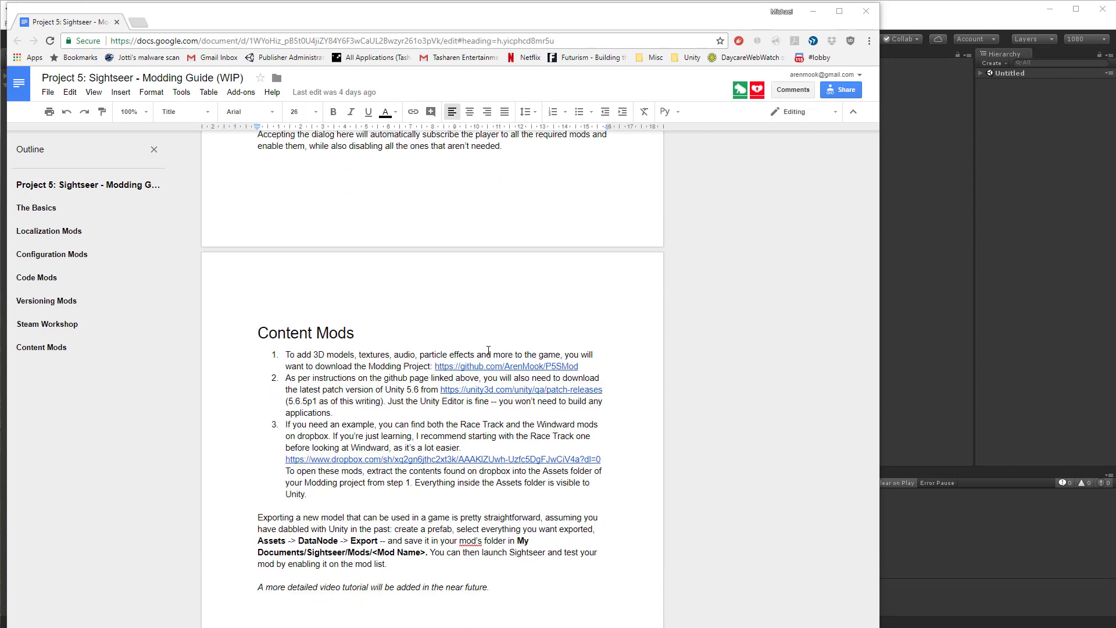
pyautogui.scroll(-2, 488, 350)
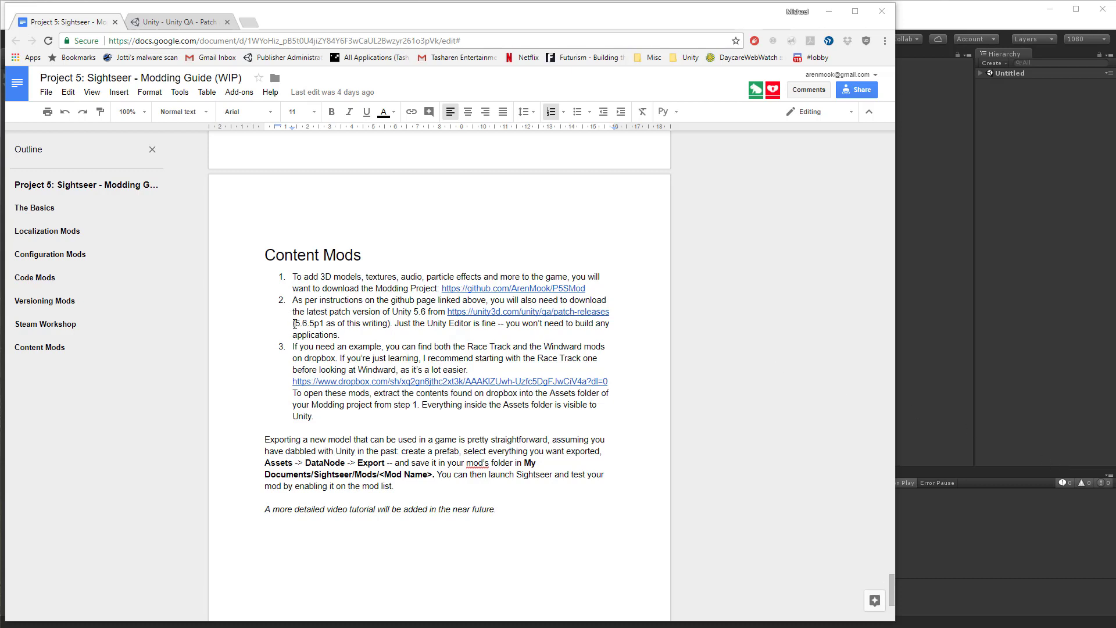
pyautogui.click(501, 312)
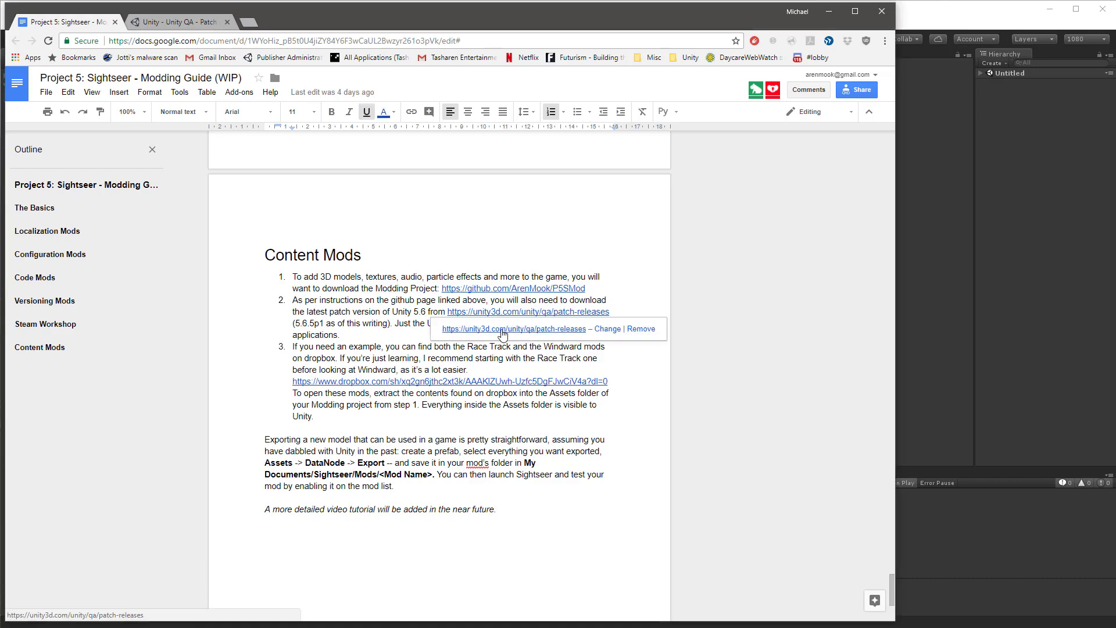
pyautogui.click(503, 329)
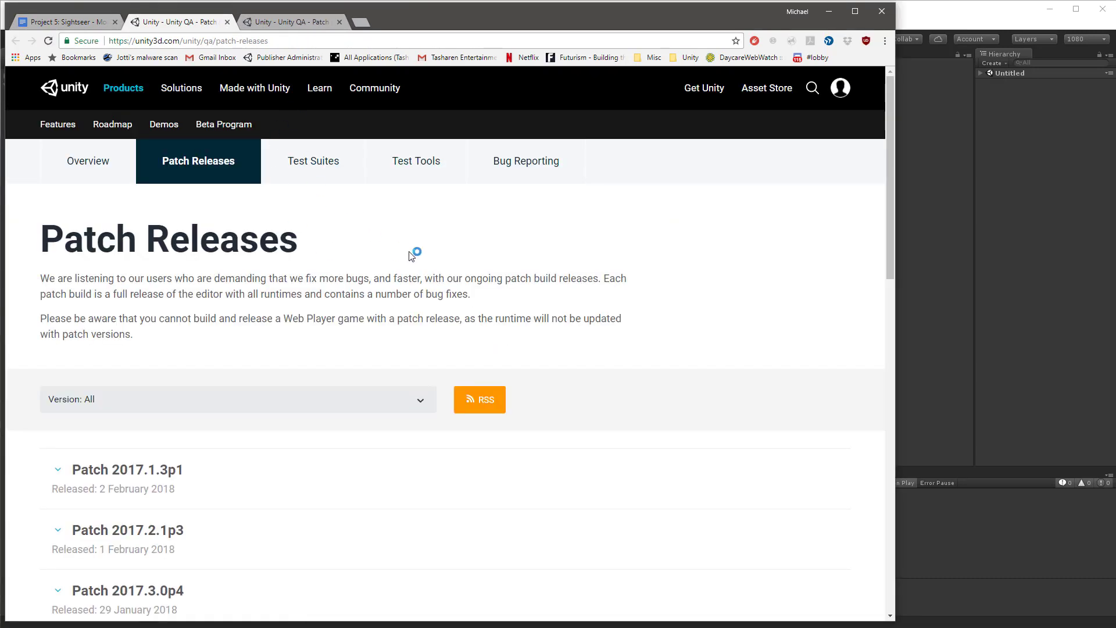
# Expand Patch 5.6.5p1, review its editor download links, and close the Unity patch release pages.
pyautogui.scroll(-5, 759, 451)
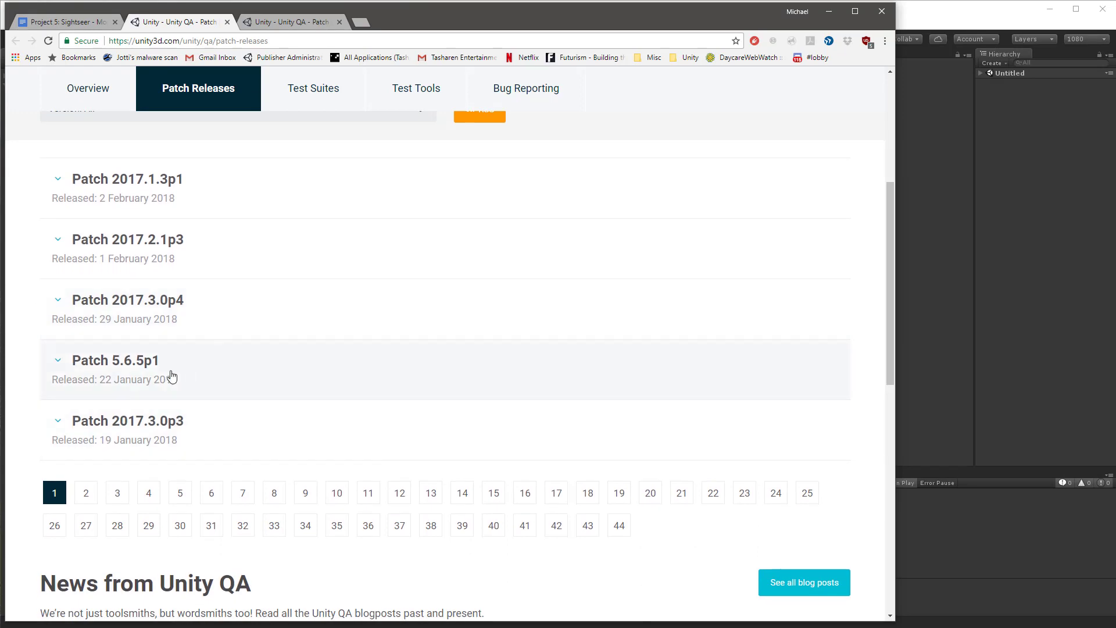
pyautogui.click(137, 367)
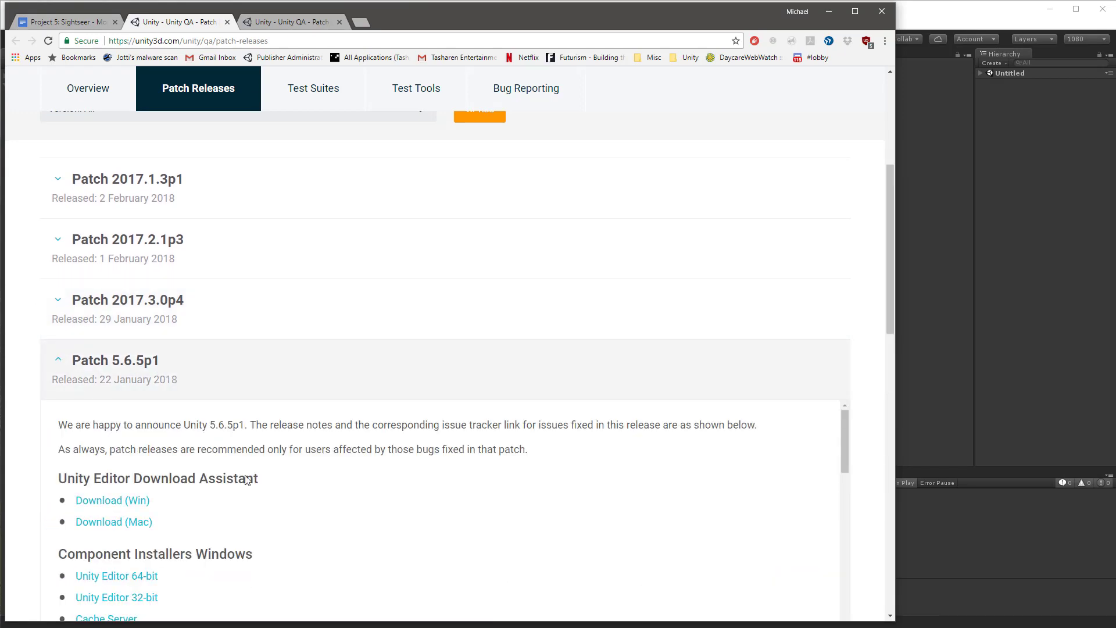
pyautogui.scroll(-1, 312, 503)
pyautogui.scroll(1, 315, 505)
pyautogui.scroll(-2, 24, 448)
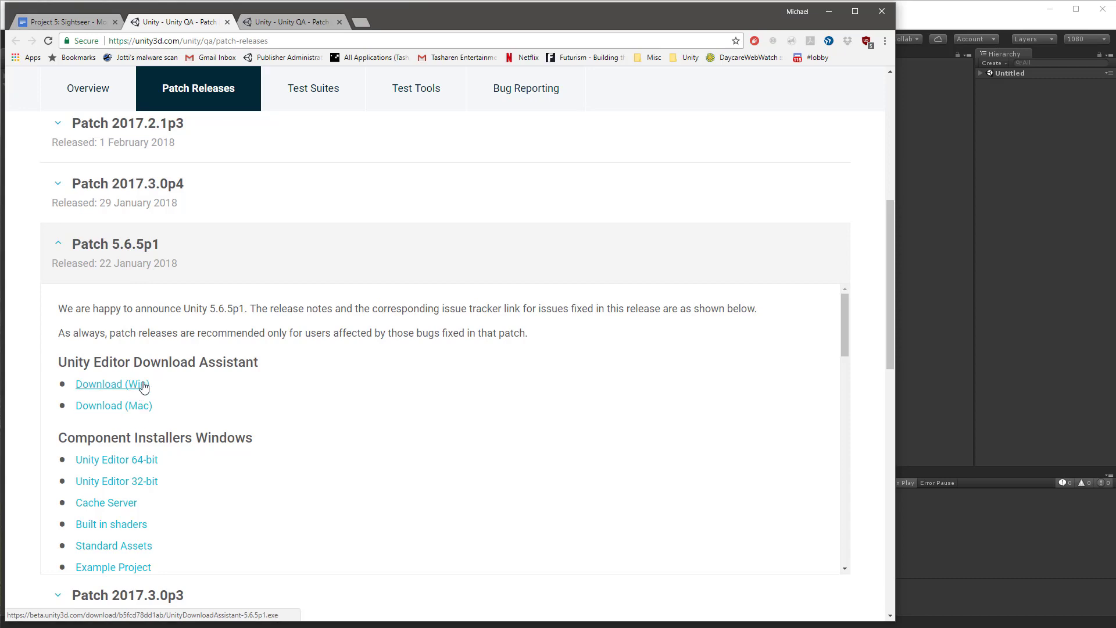
pyautogui.scroll(-1, 158, 424)
pyautogui.scroll(1, 157, 426)
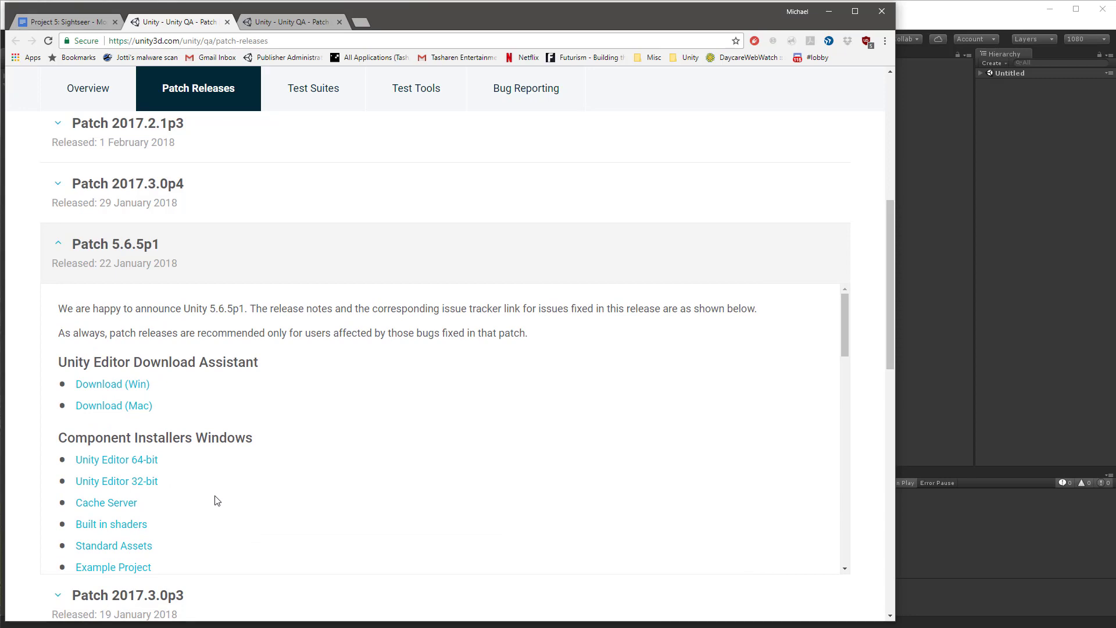
pyautogui.hotkey('ctrl', 'w')
pyautogui.hotkey('ctrl', 'w')
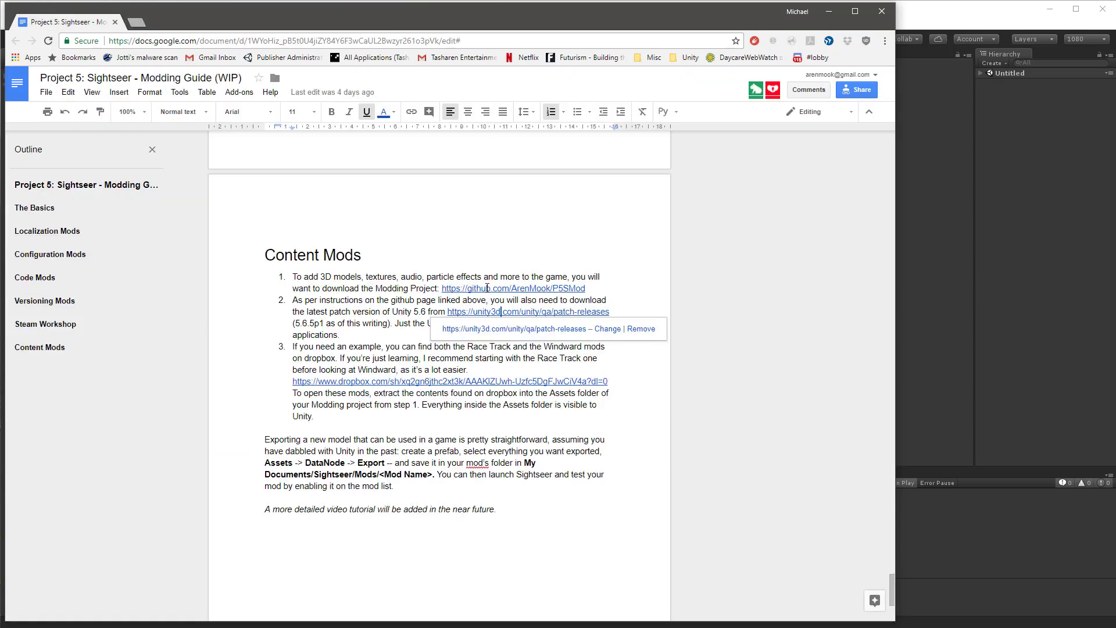
# Open the P5SMod GitHub repository linked in the guide and read the setup steps in its ReadMe.
pyautogui.click(487, 288)
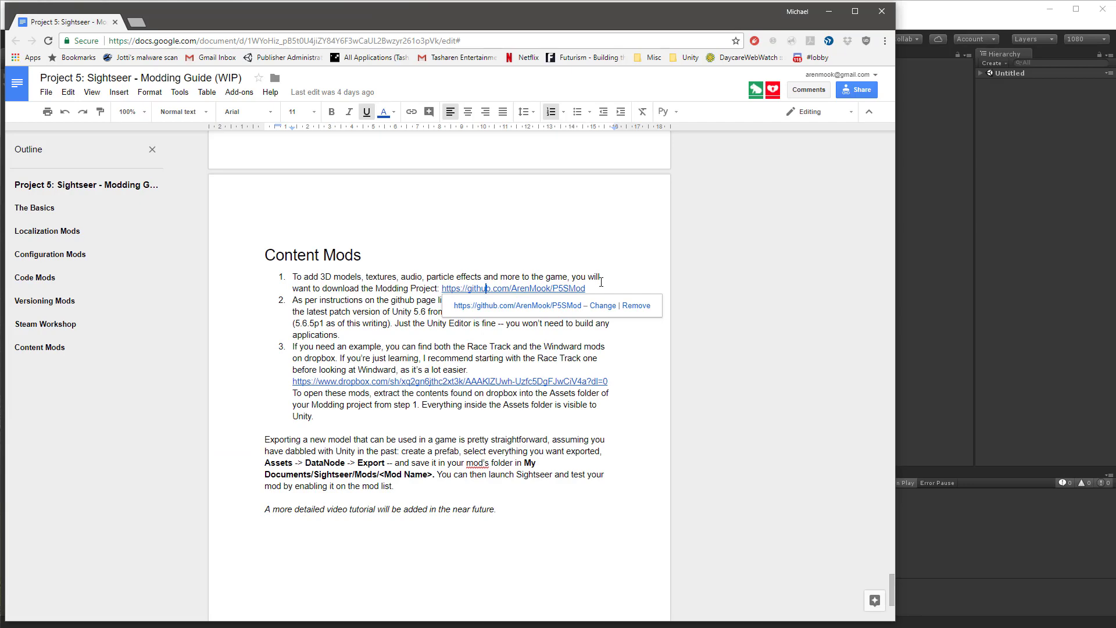
pyautogui.click(533, 307)
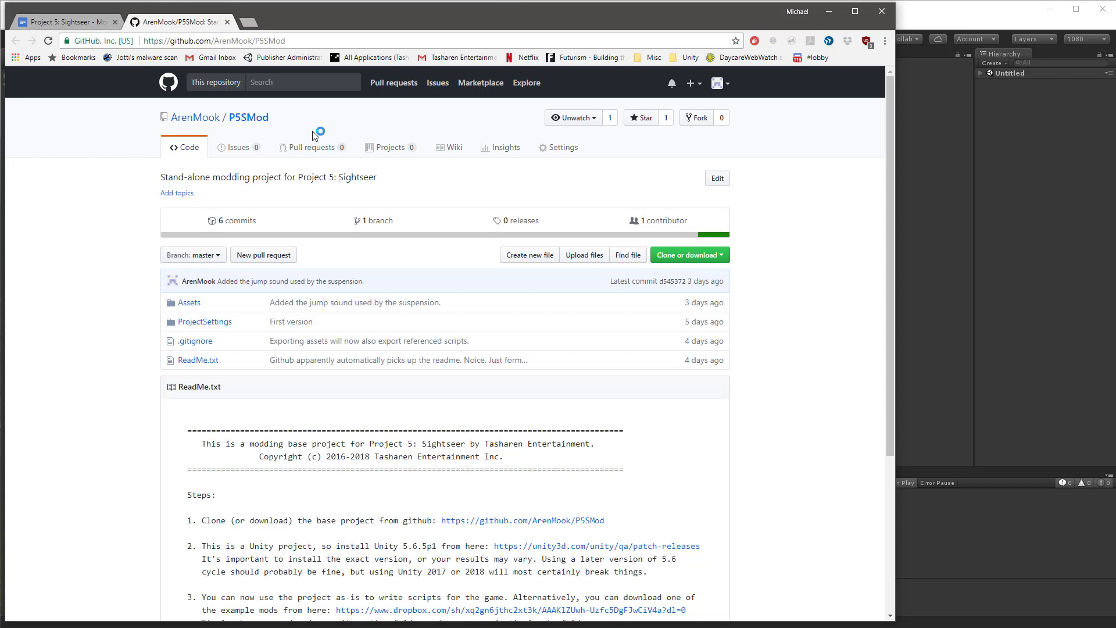
pyautogui.scroll(-3, 407, 348)
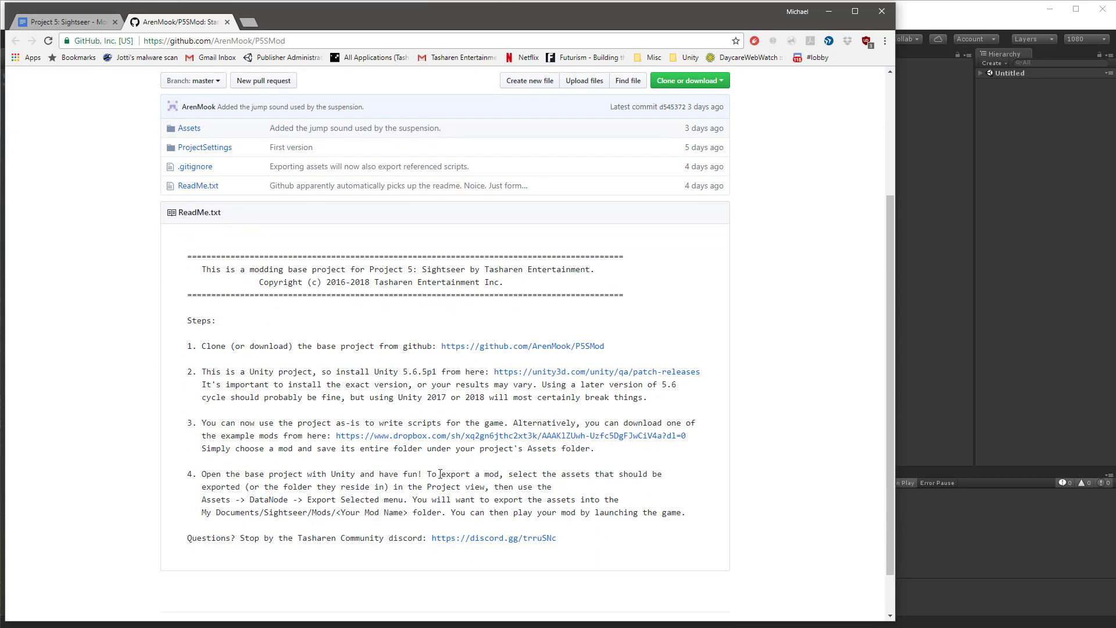
pyautogui.click(75, 23)
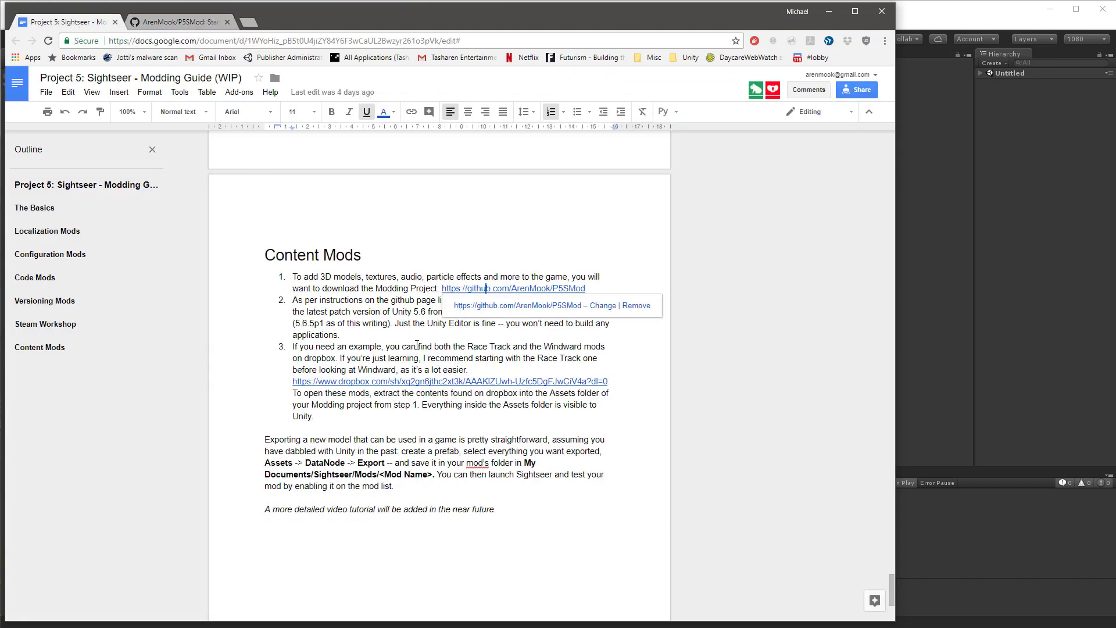
pyautogui.click(175, 22)
# Show the repository's clone and ZIP download options, and close the GitHub page.
pyautogui.scroll(2, 464, 384)
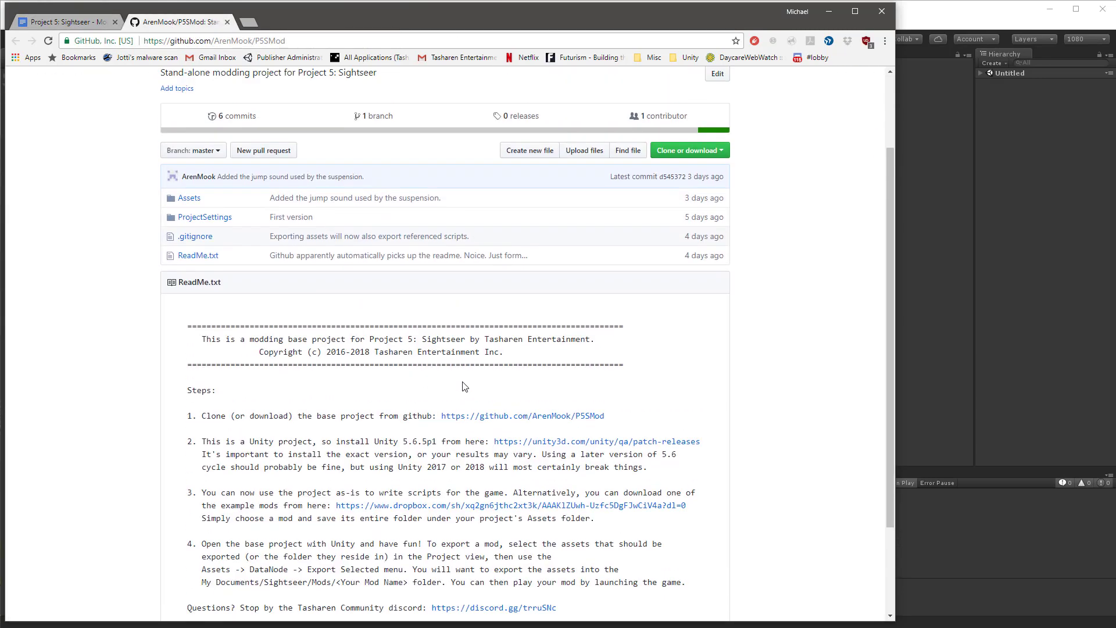
pyautogui.scroll(1, 464, 385)
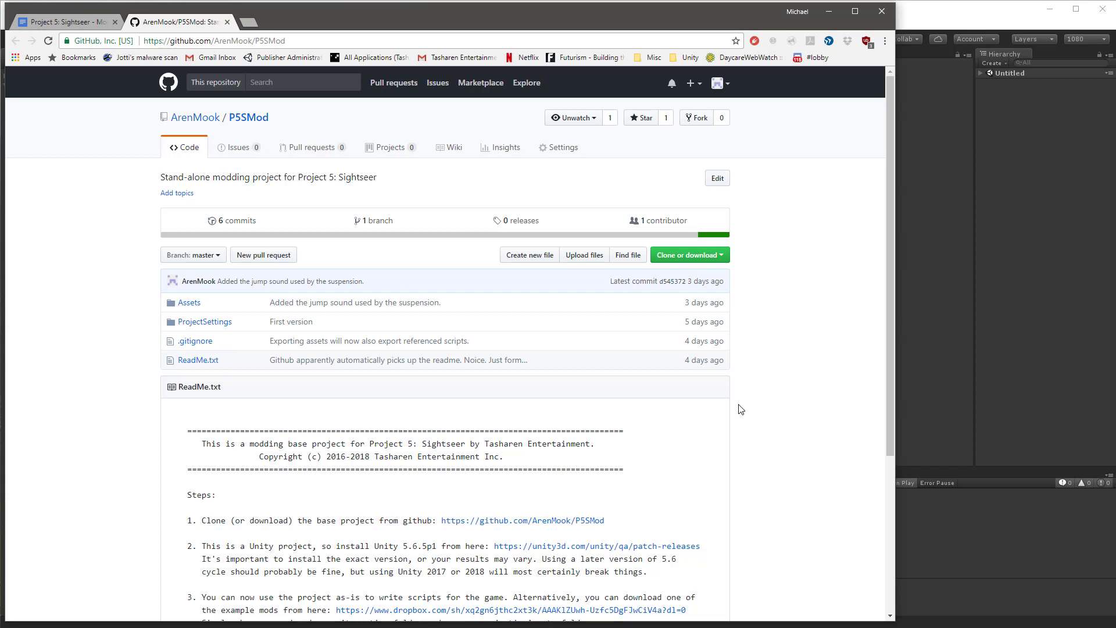
pyautogui.click(710, 258)
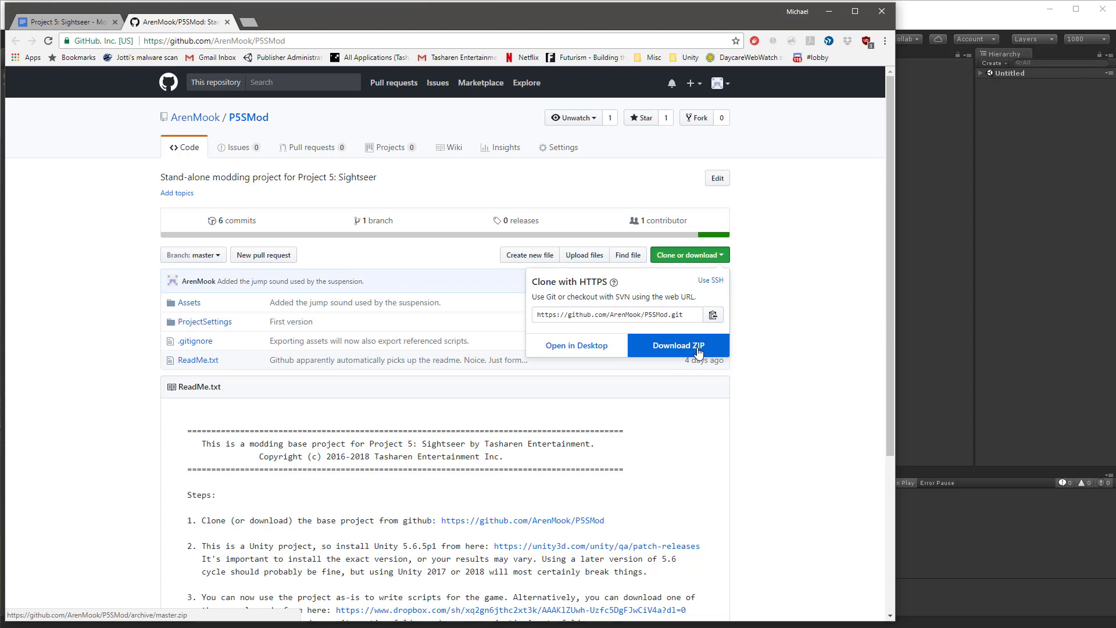
pyautogui.hotkey('ctrl', 'w')
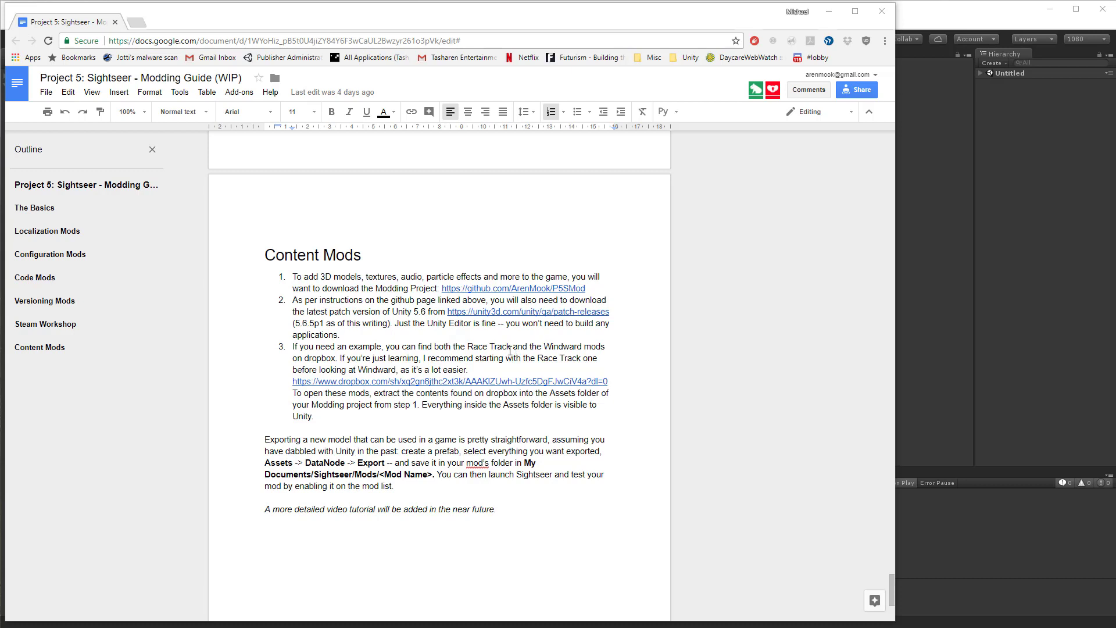
# Open the guide's Dropbox folder of example mods, and check the w2mod project's Assets folder in File Explorer.
pyautogui.click(468, 384)
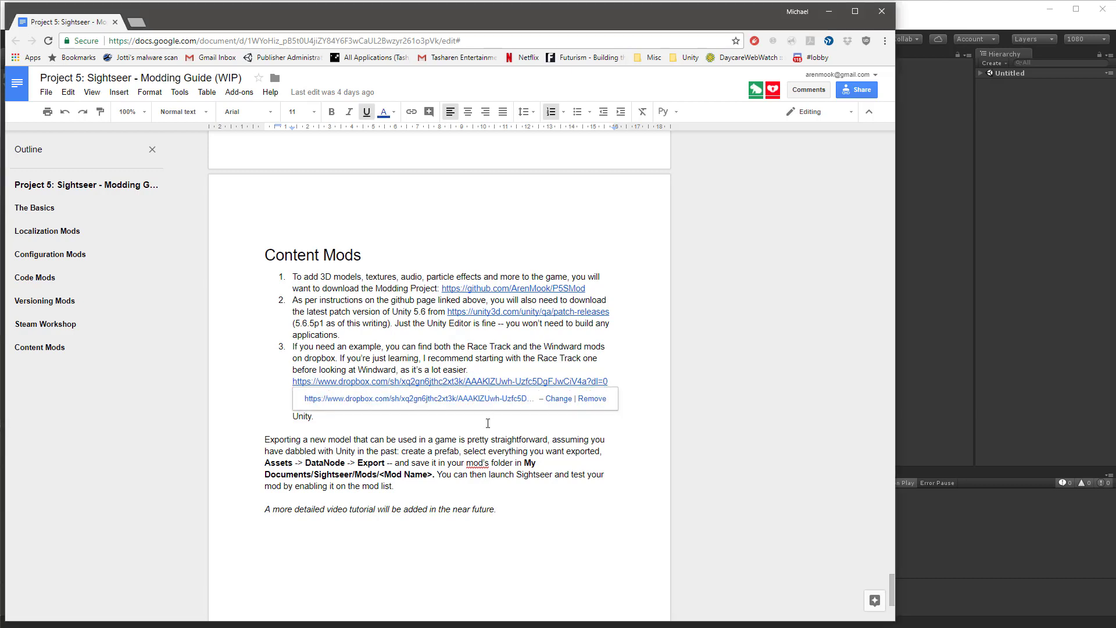
pyautogui.click(469, 405)
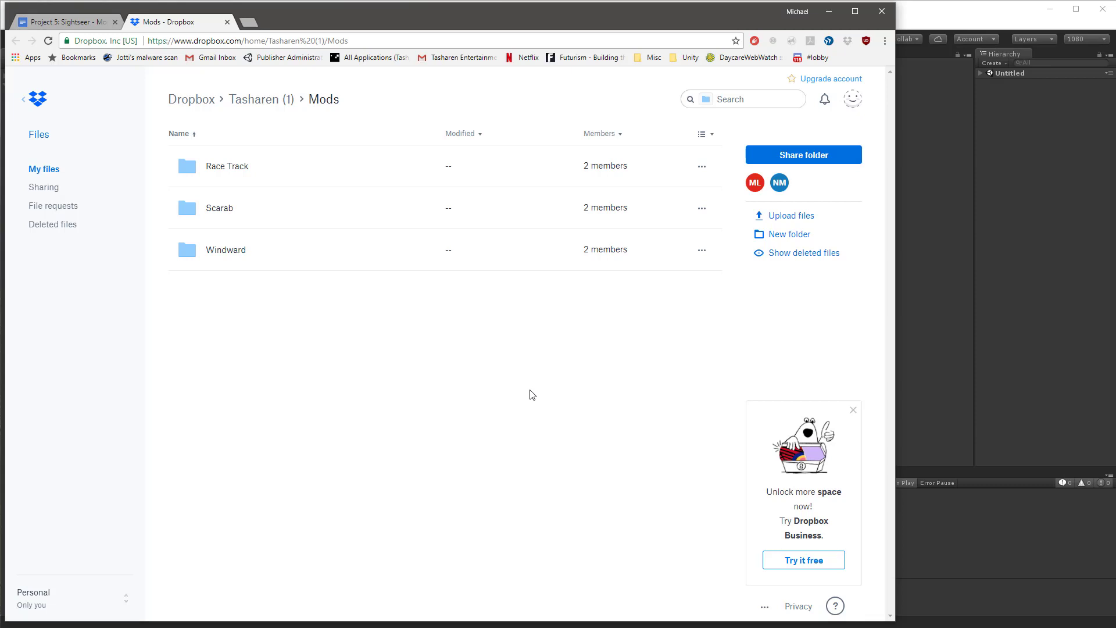
pyautogui.hotkey('alt', 'Tab')
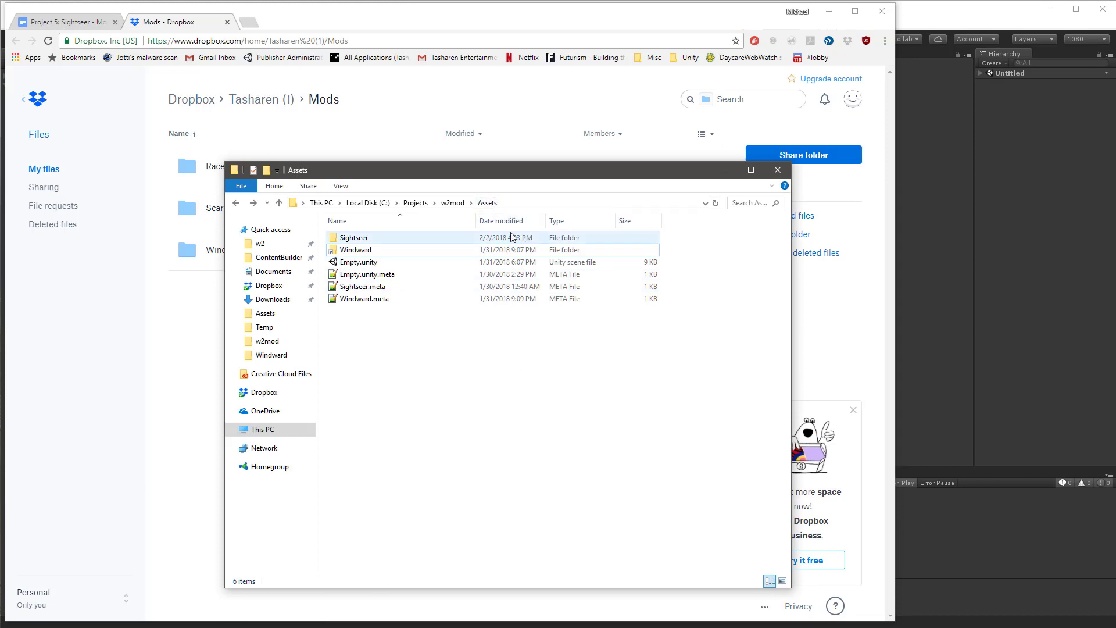
pyautogui.click(455, 203)
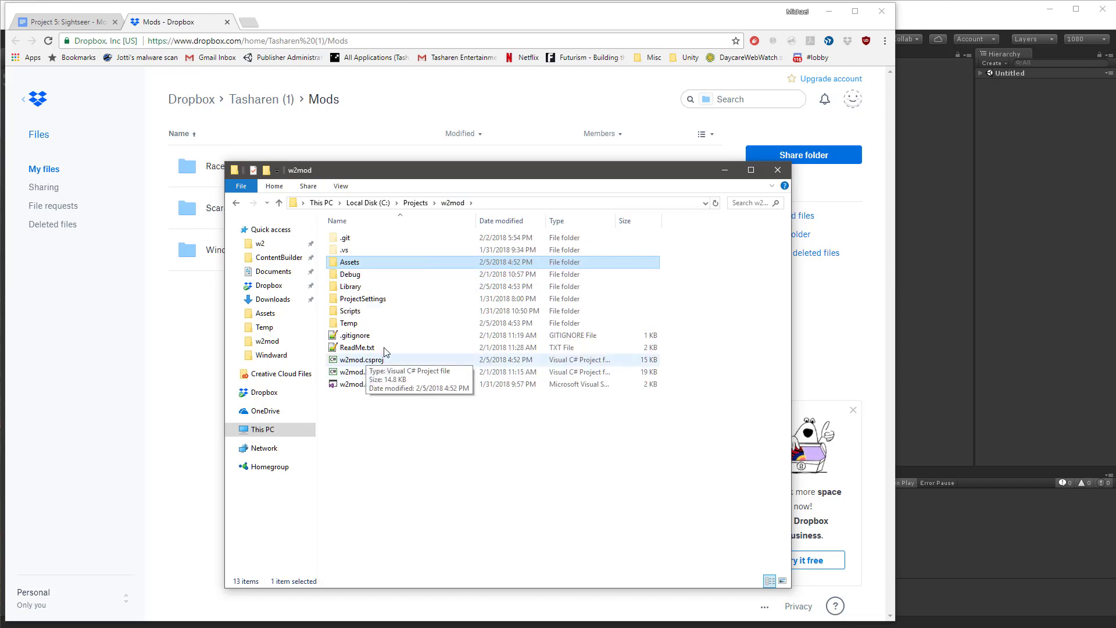
pyautogui.doubleClick(370, 265)
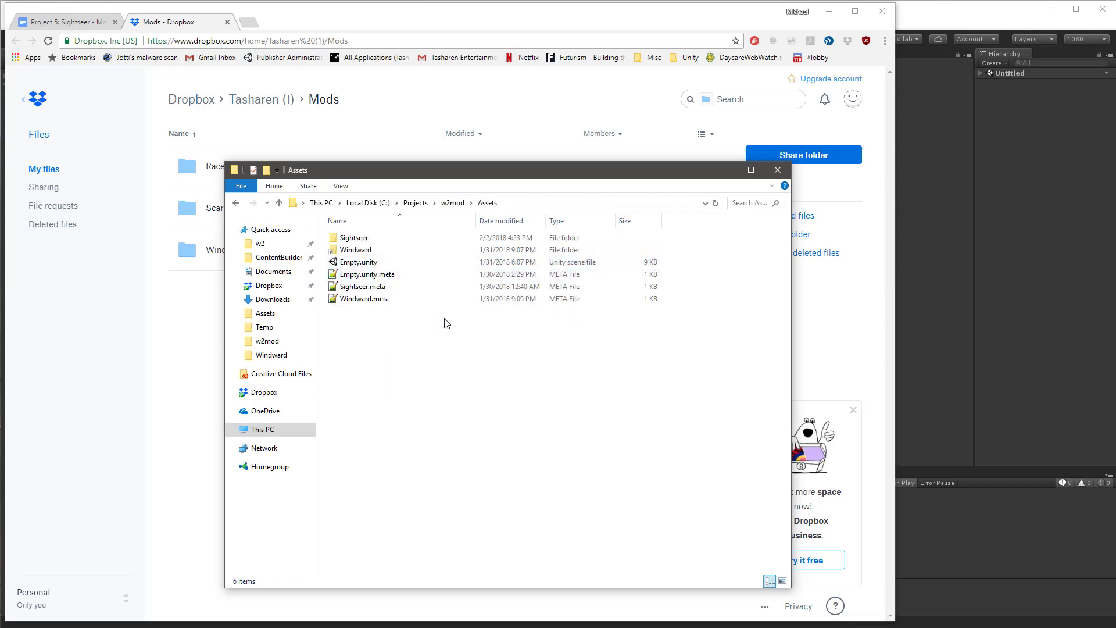
pyautogui.doubleClick(355, 250)
# Switch to Unity and look through the Sightseer and Windward asset folders of the project, leaving Windward expanded.
pyautogui.hotkey('alt', 'Tab')
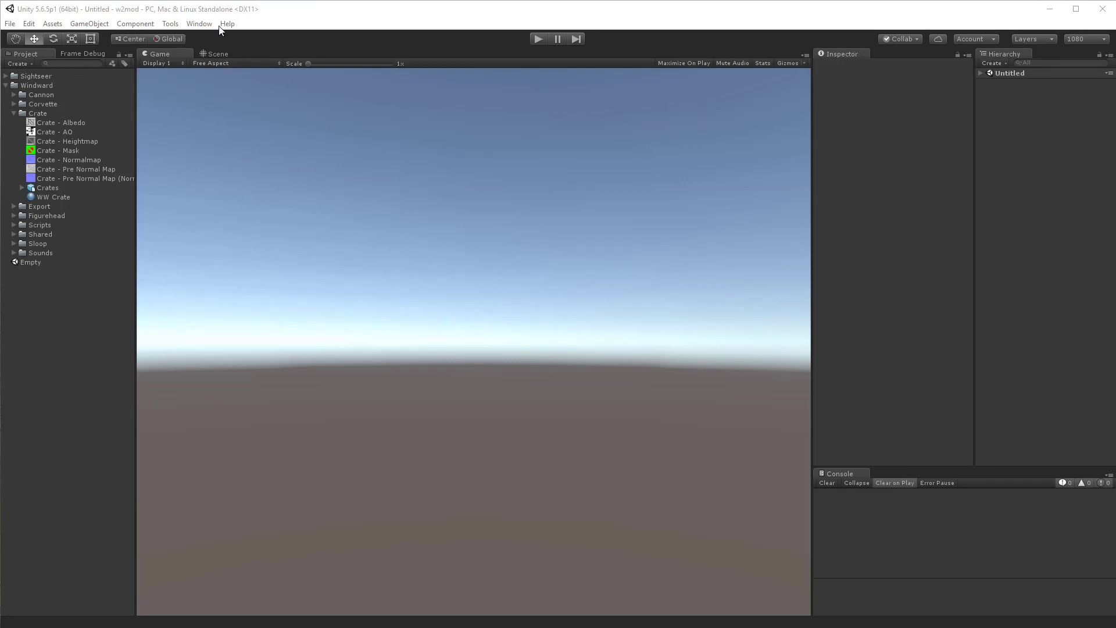
pyautogui.click(213, 8)
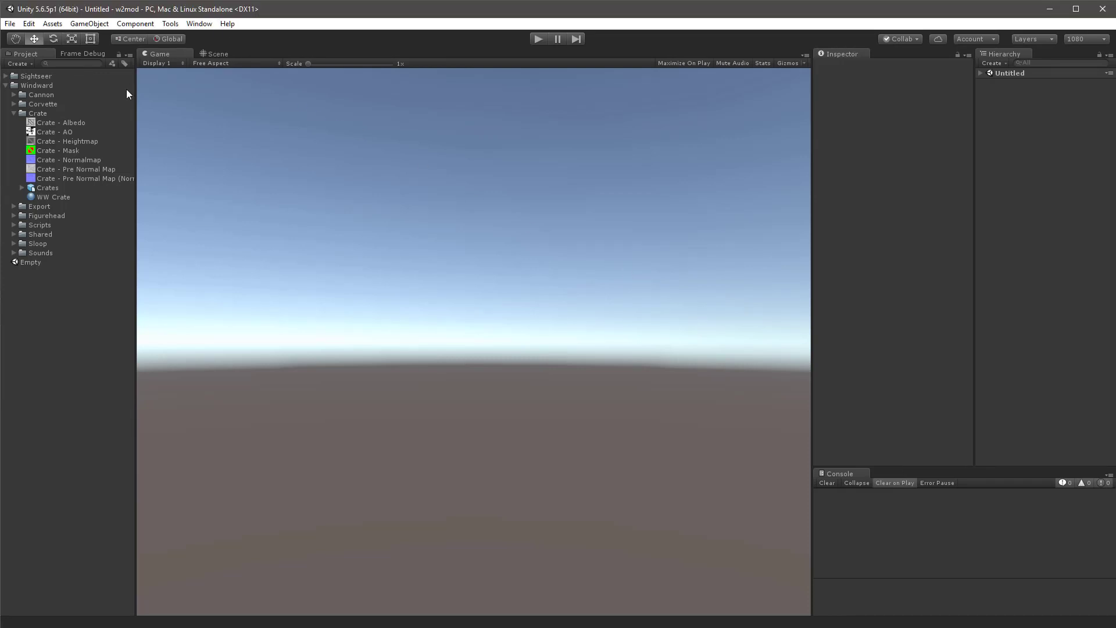
pyautogui.click(5, 86)
pyautogui.click(38, 77)
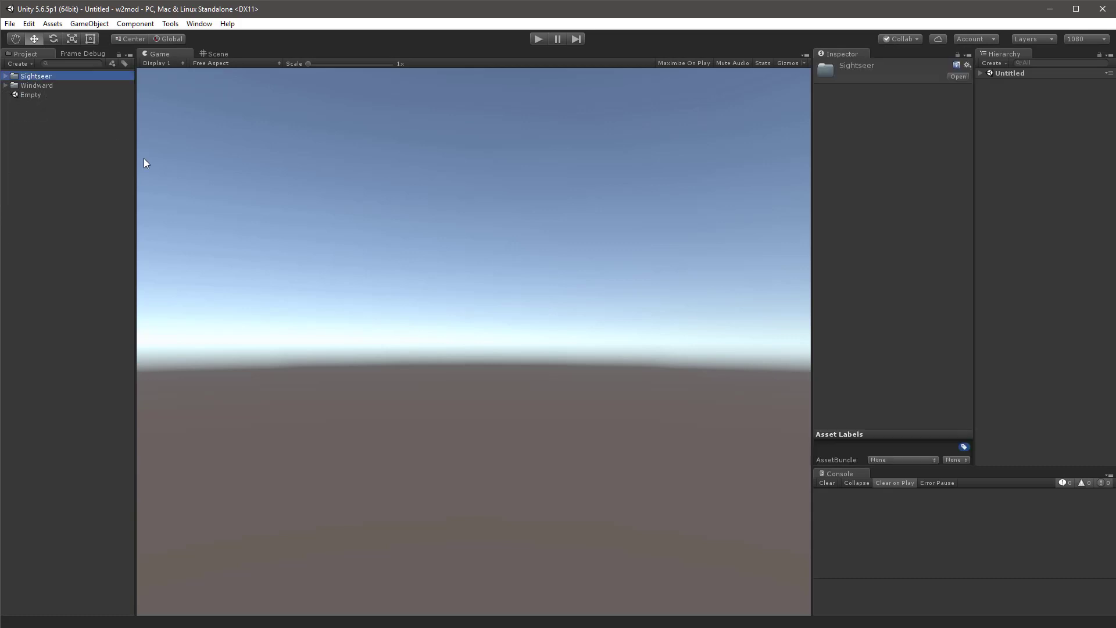
pyautogui.press('Right')
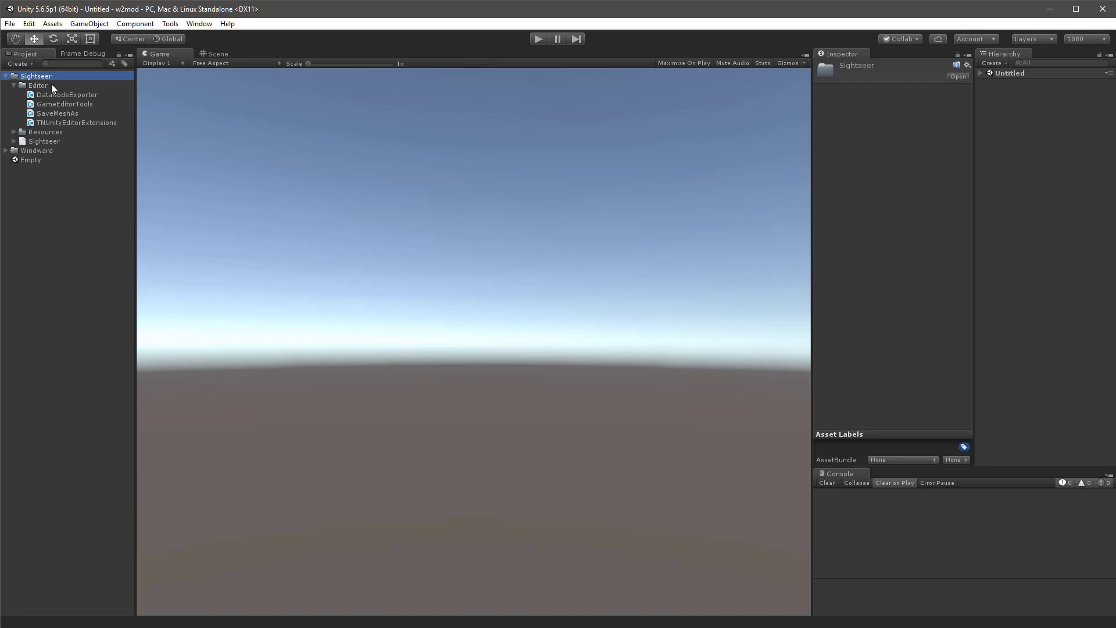
pyautogui.press('Left')
pyautogui.press('Down')
pyautogui.press('Right')
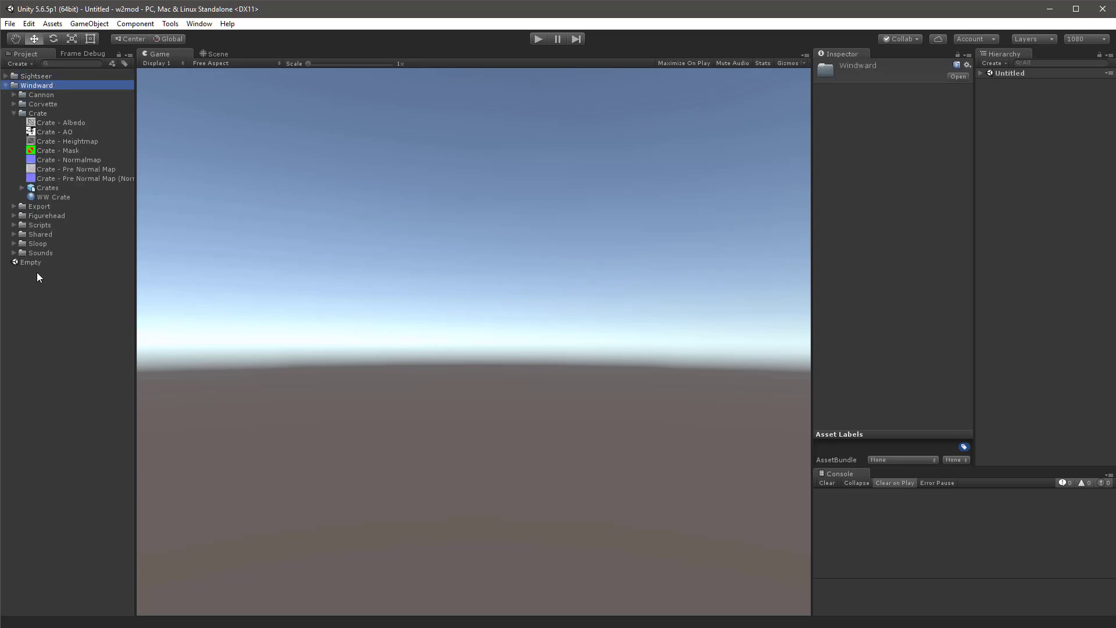
# Open the Empty scene and inspect the settings of its Probe object.
pyautogui.doubleClick(26, 261)
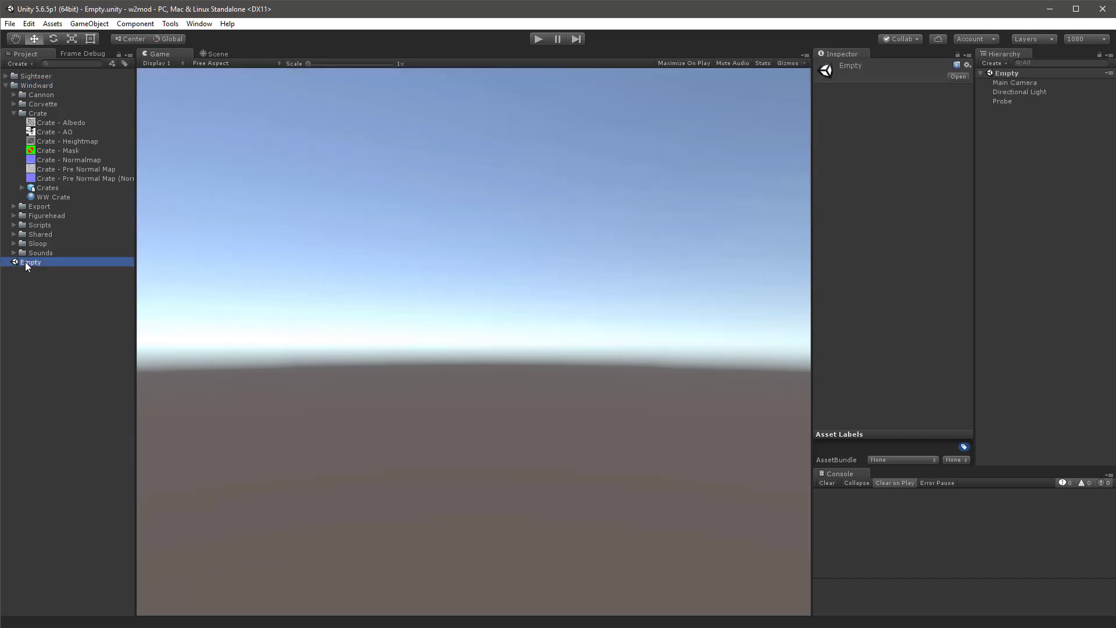
pyautogui.click(1002, 101)
pyautogui.moveTo(901, 399); pyautogui.dragTo(1065, 218)
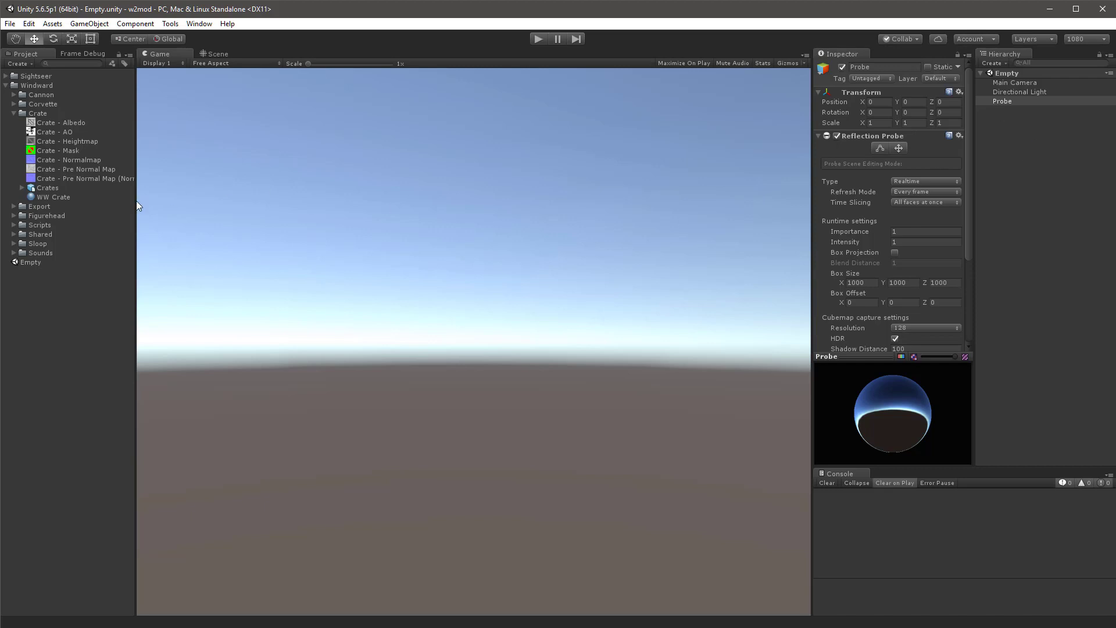
pyautogui.click(1012, 168)
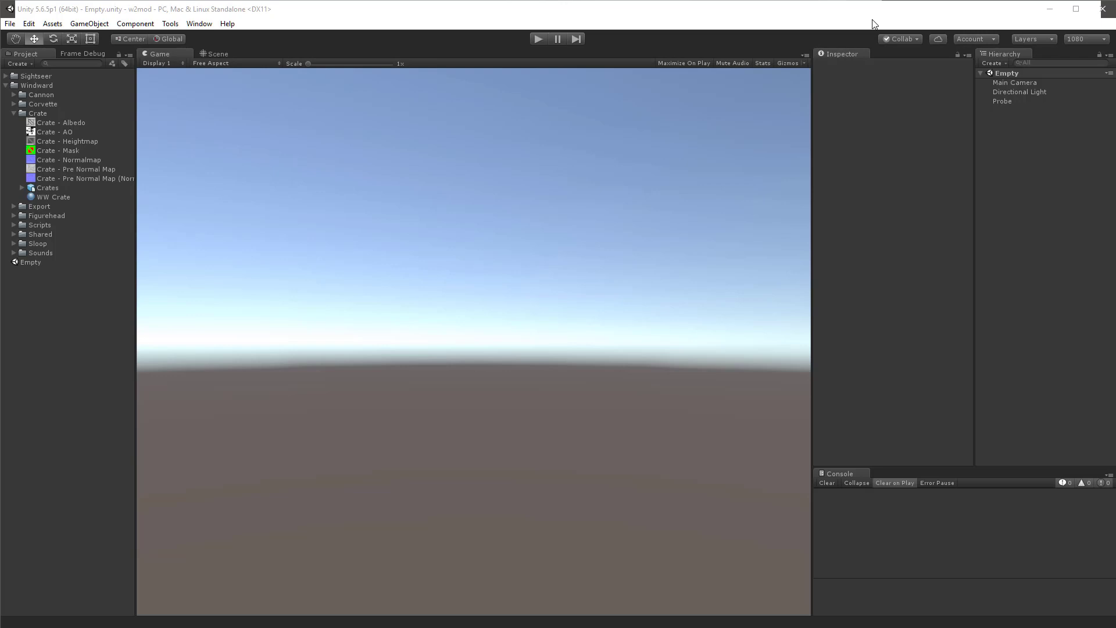
pyautogui.click(649, 103)
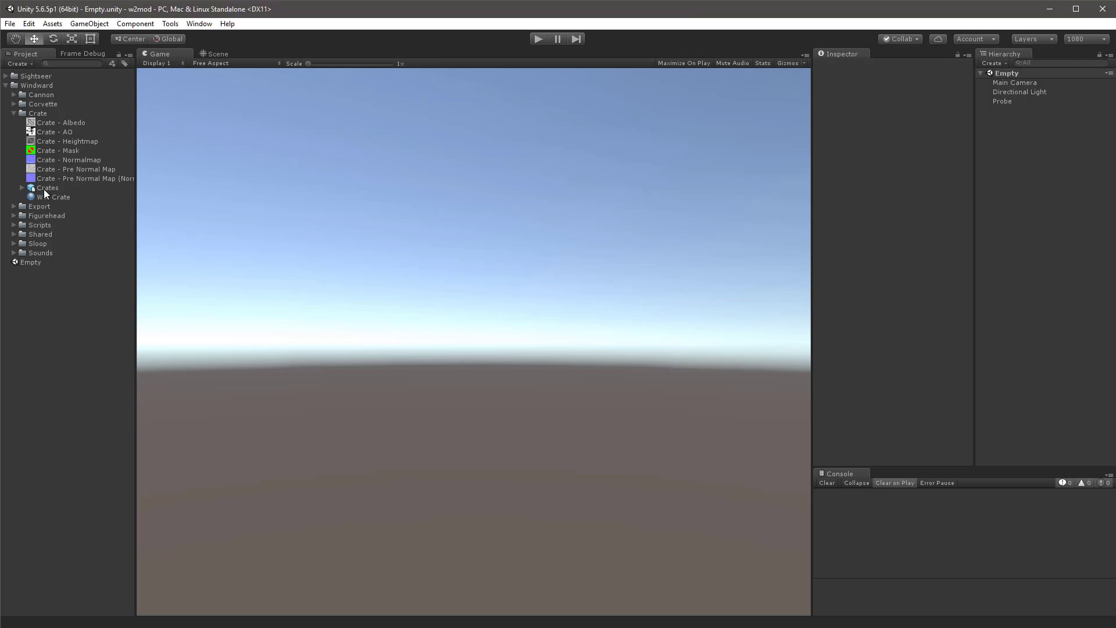
# Add the Crates model from Windward's Crate folder to the Empty scene and switch to the Scene view.
pyautogui.moveTo(43, 189); pyautogui.dragTo(1058, 231)
pyautogui.moveTo(1051, 186); pyautogui.dragTo(1051, 187)
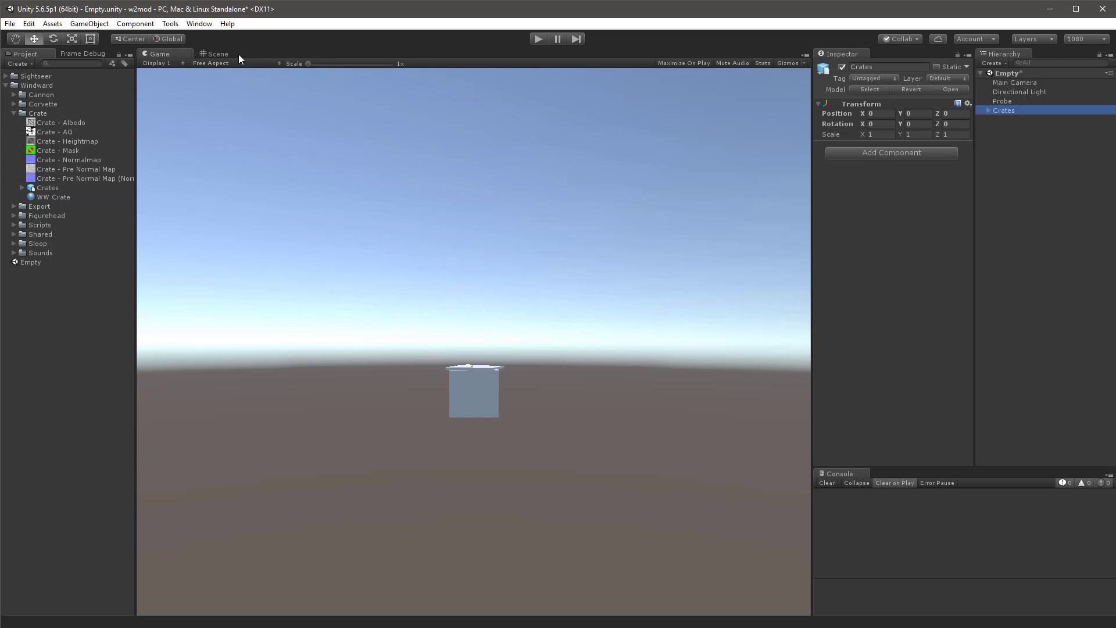
pyautogui.click(48, 195)
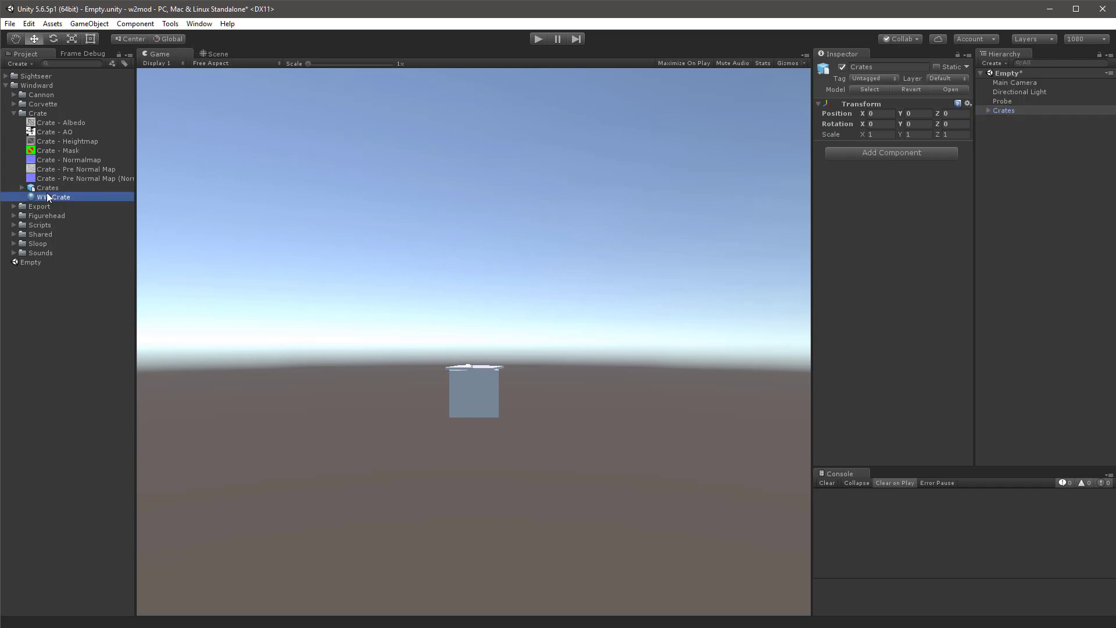
pyautogui.click(216, 54)
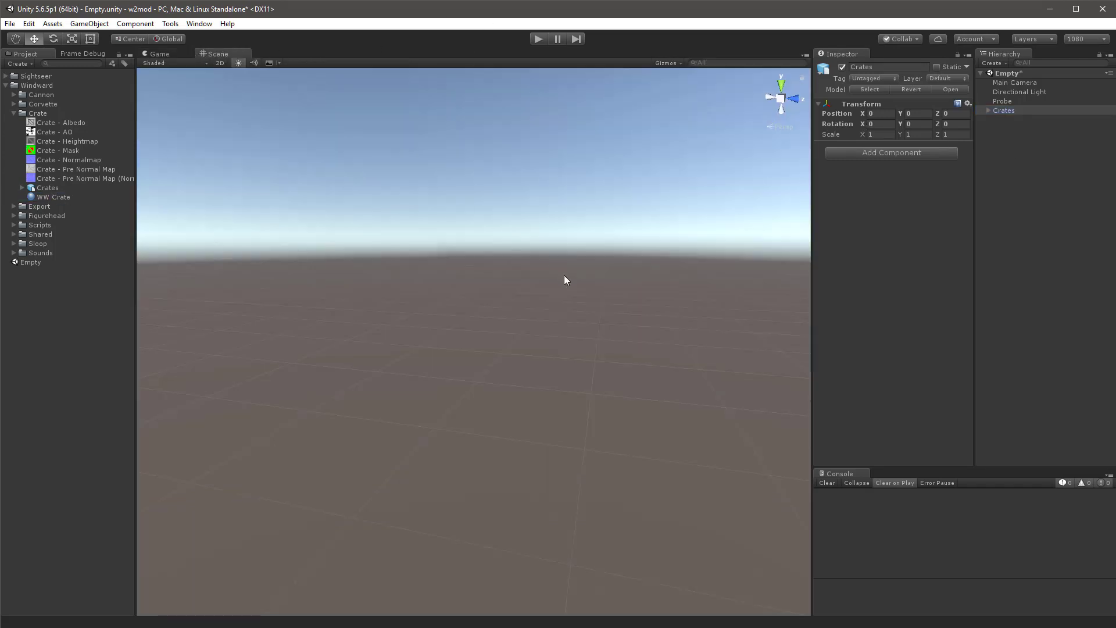
# Apply the WW Crate material to both crate meshes of the Crates model in the scene.
pyautogui.press('f')
pyautogui.keyDown('alt'); pyautogui.moveTo(499, 394); pyautogui.dragTo(462, 406); pyautogui.keyUp('alt')
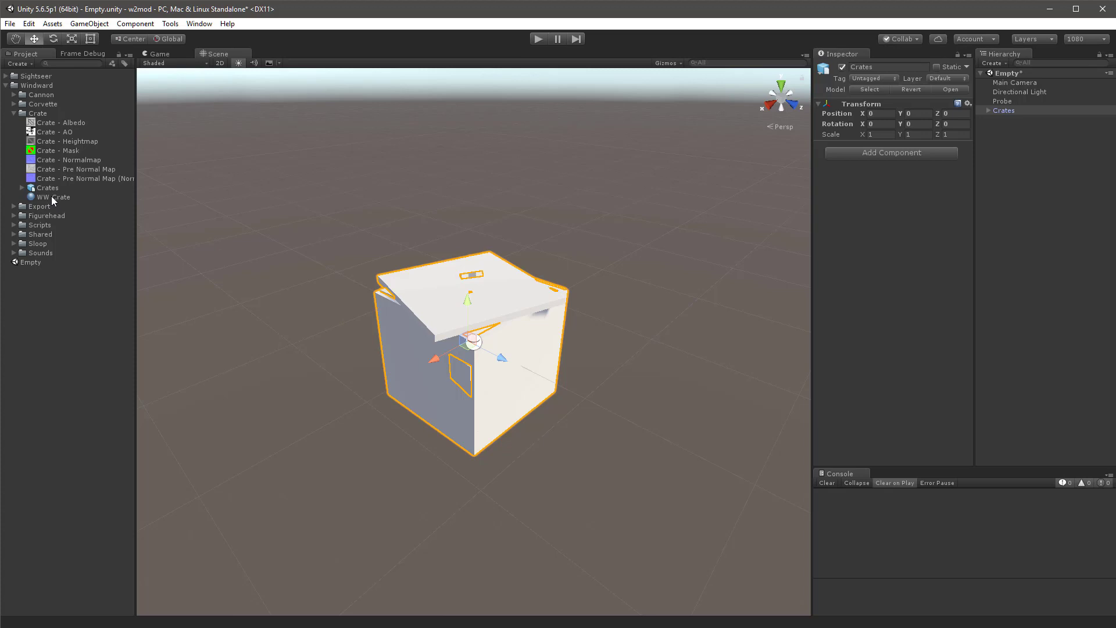
pyautogui.moveTo(51, 196); pyautogui.dragTo(500, 335)
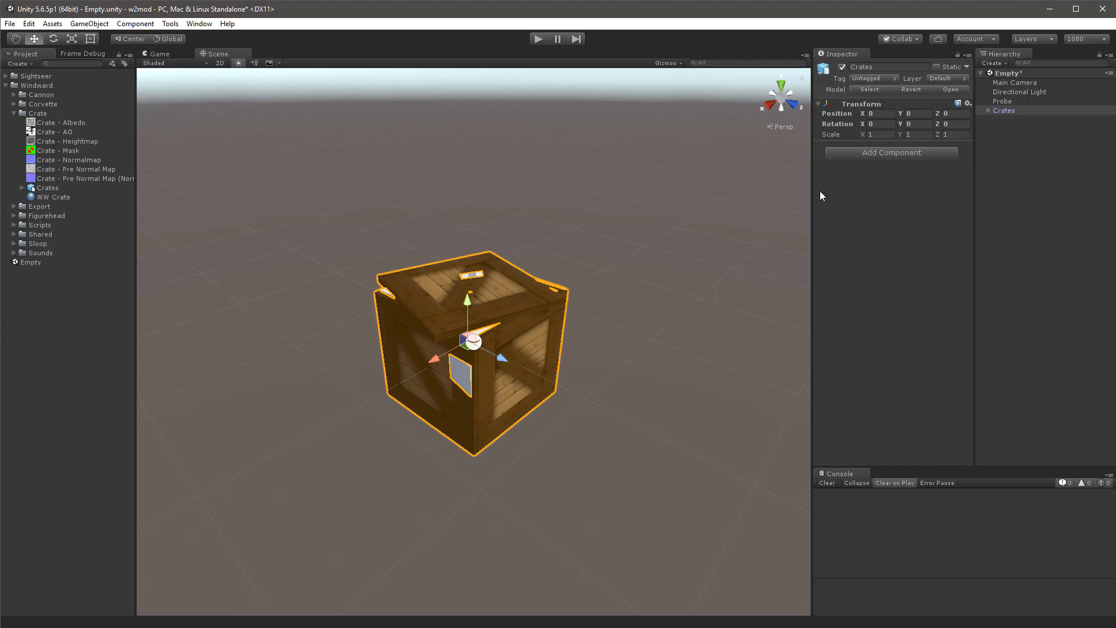
pyautogui.moveTo(51, 198); pyautogui.dragTo(463, 378)
# Move Open Crate out of the Crates group to the scene root and delete the Crates group.
pyautogui.click(988, 111)
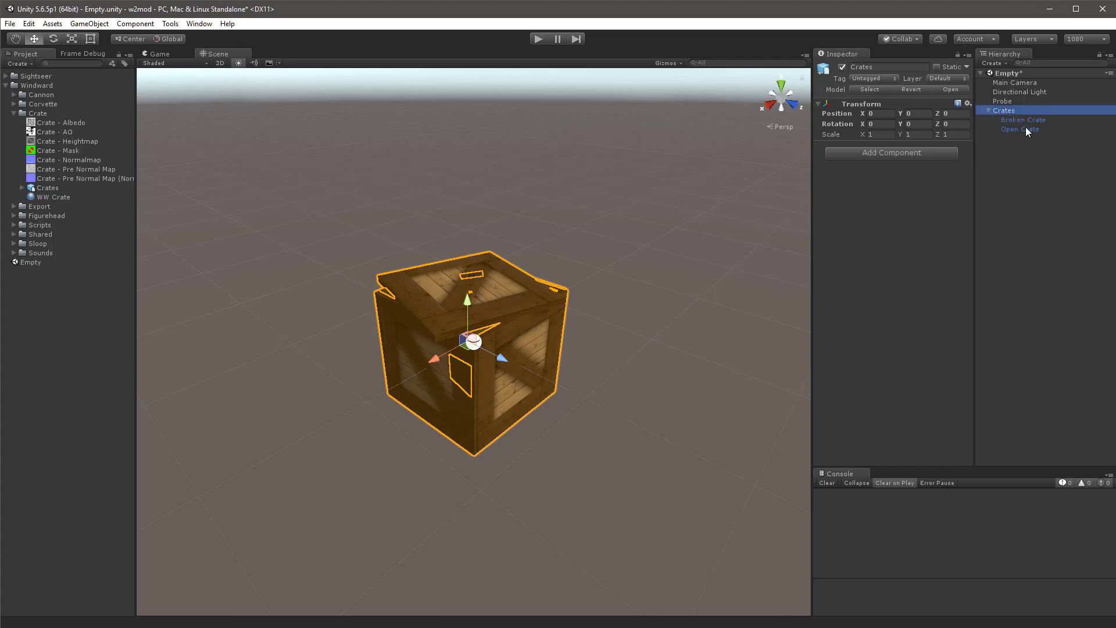
pyautogui.click(1023, 127)
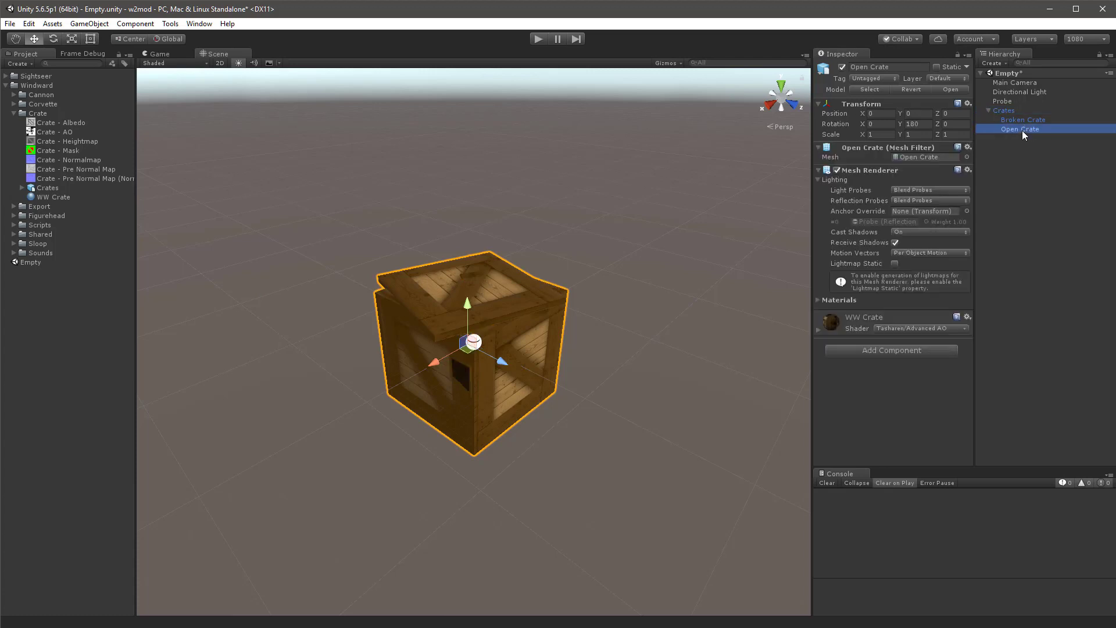
pyautogui.click(1018, 120)
pyautogui.click(1023, 129)
pyautogui.moveTo(1014, 200); pyautogui.dragTo(1014, 200)
pyautogui.click(592, 344)
pyautogui.click(1003, 111)
pyautogui.press('Delete')
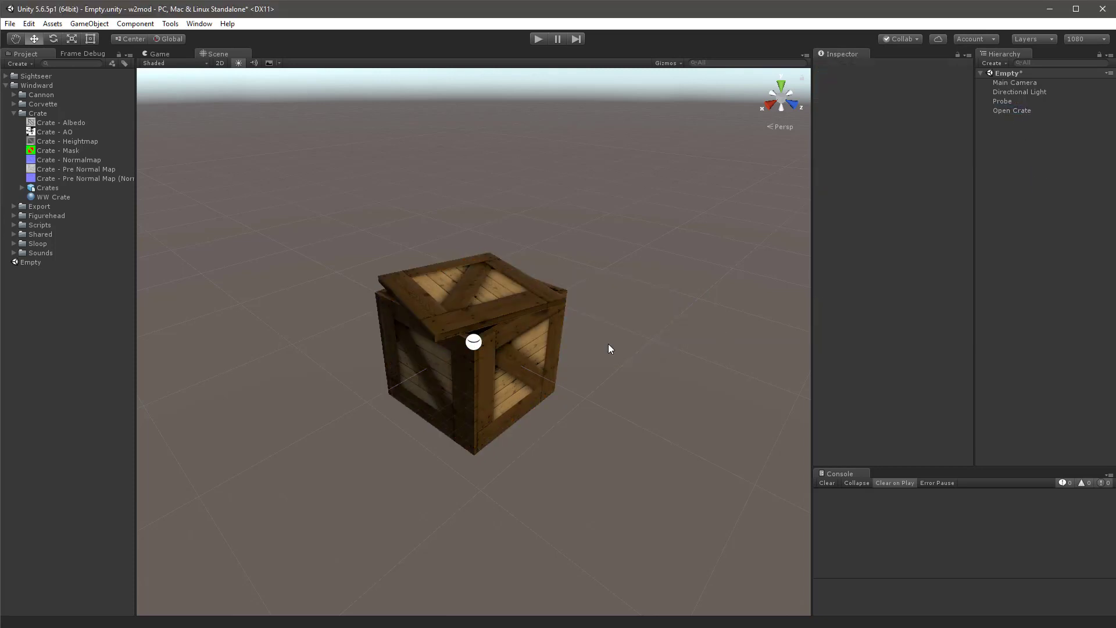
# Create an empty object under Open Crate, move it to the scene root, and set its Y rotation to 0.
pyautogui.click(522, 320)
pyautogui.scroll(8, 525, 344)
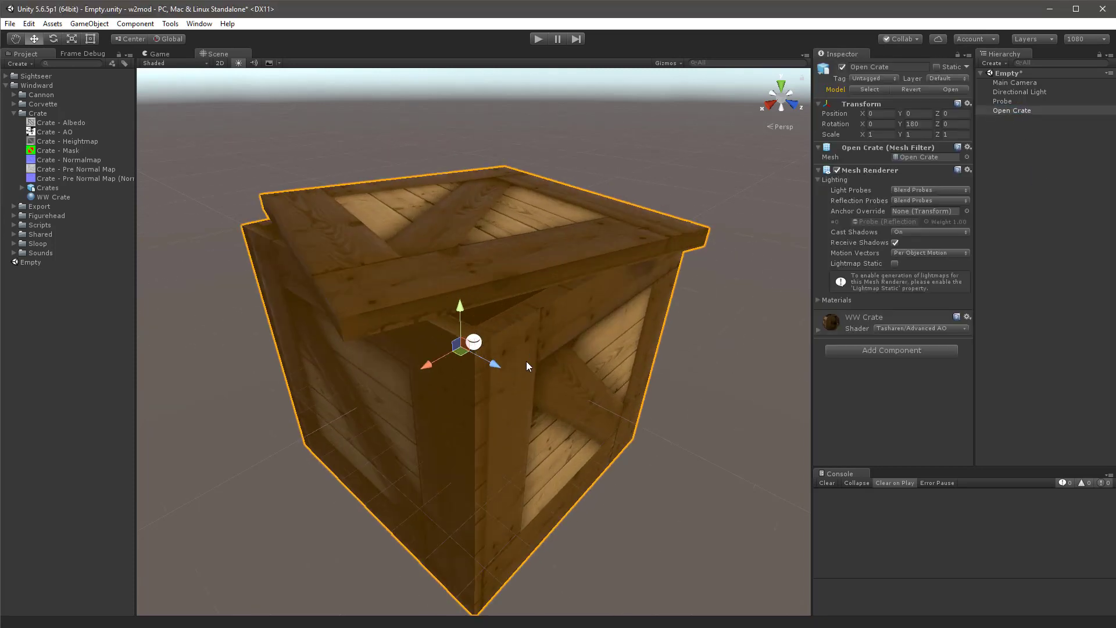
pyautogui.keyDown('alt'); pyautogui.moveTo(525, 364); pyautogui.dragTo(605, 344); pyautogui.keyUp('alt')
pyautogui.scroll(-5, 650, 403)
pyautogui.scroll(5, 528, 372)
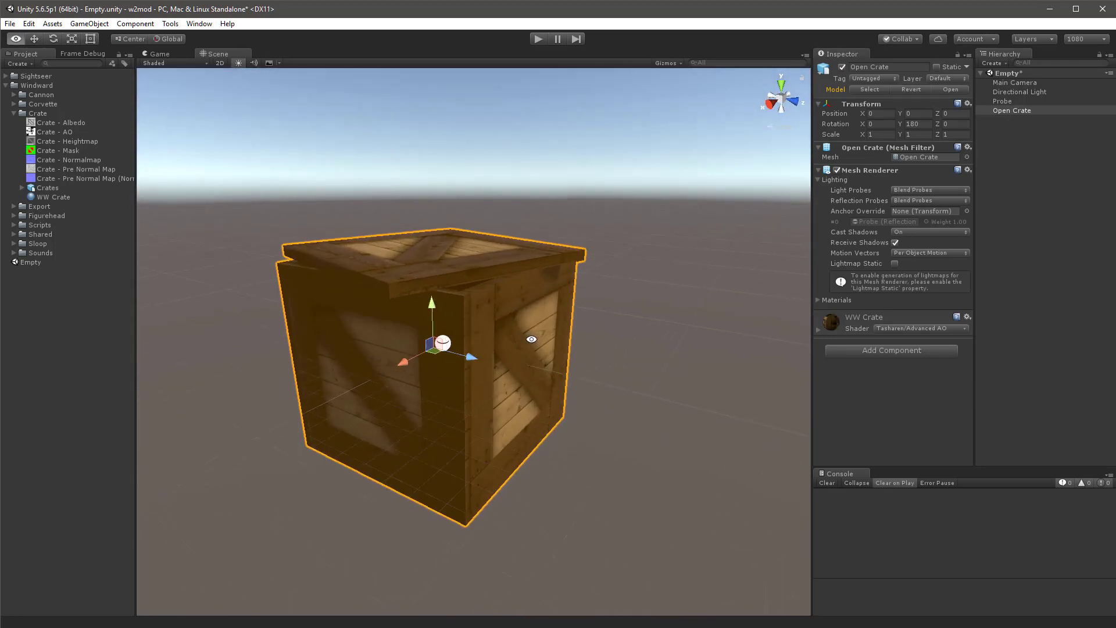
pyautogui.keyDown('alt'); pyautogui.moveTo(528, 372); pyautogui.dragTo(602, 391); pyautogui.keyUp('alt')
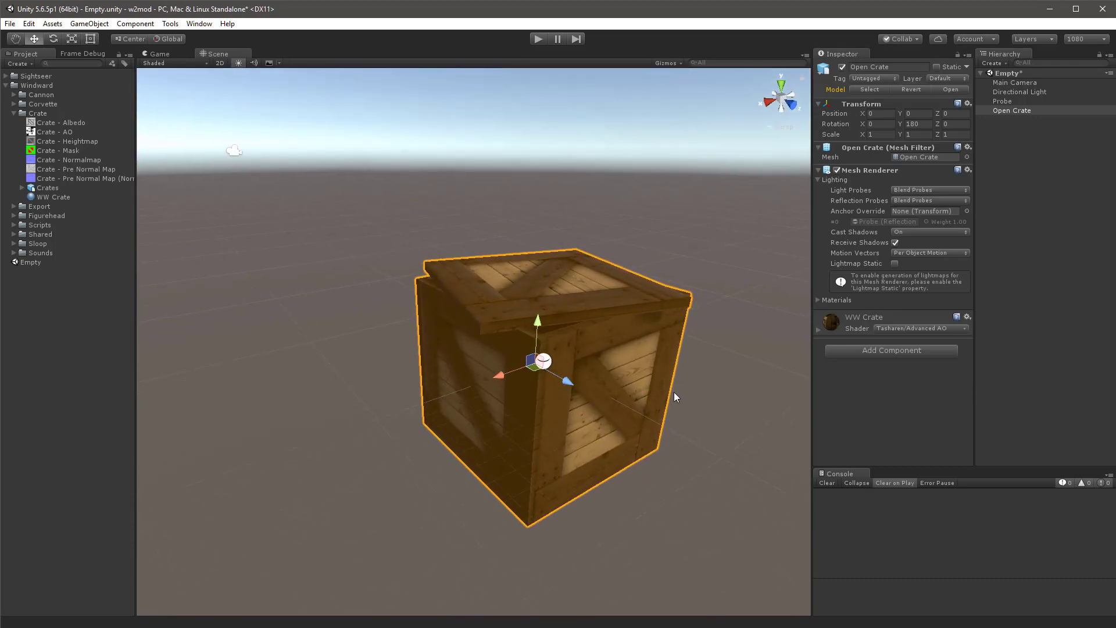
pyautogui.rightClick(1010, 169)
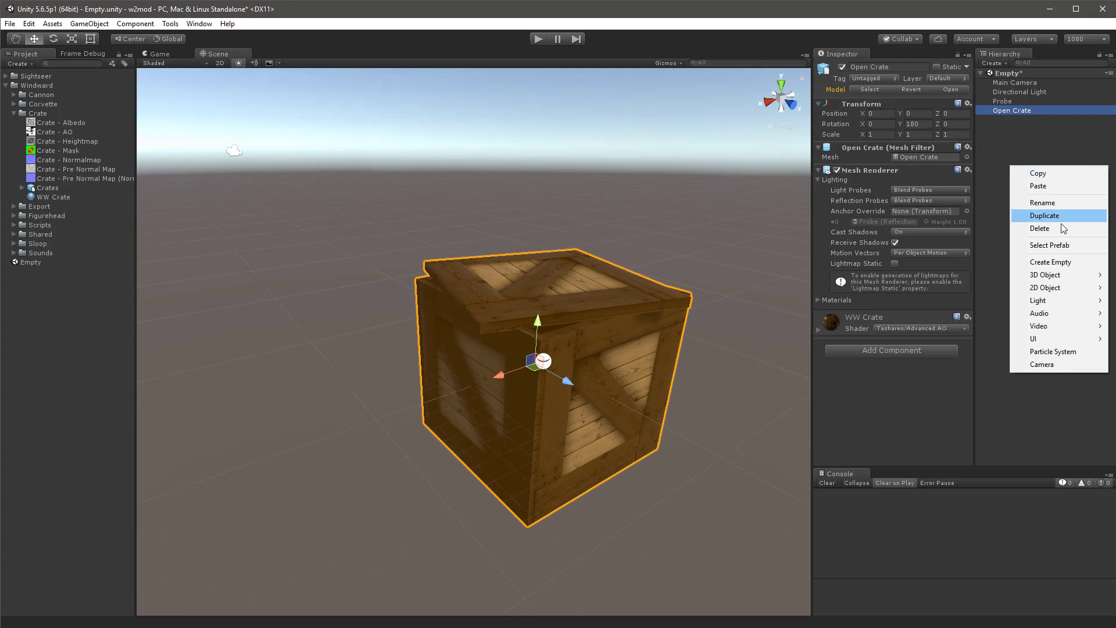
pyautogui.click(1052, 261)
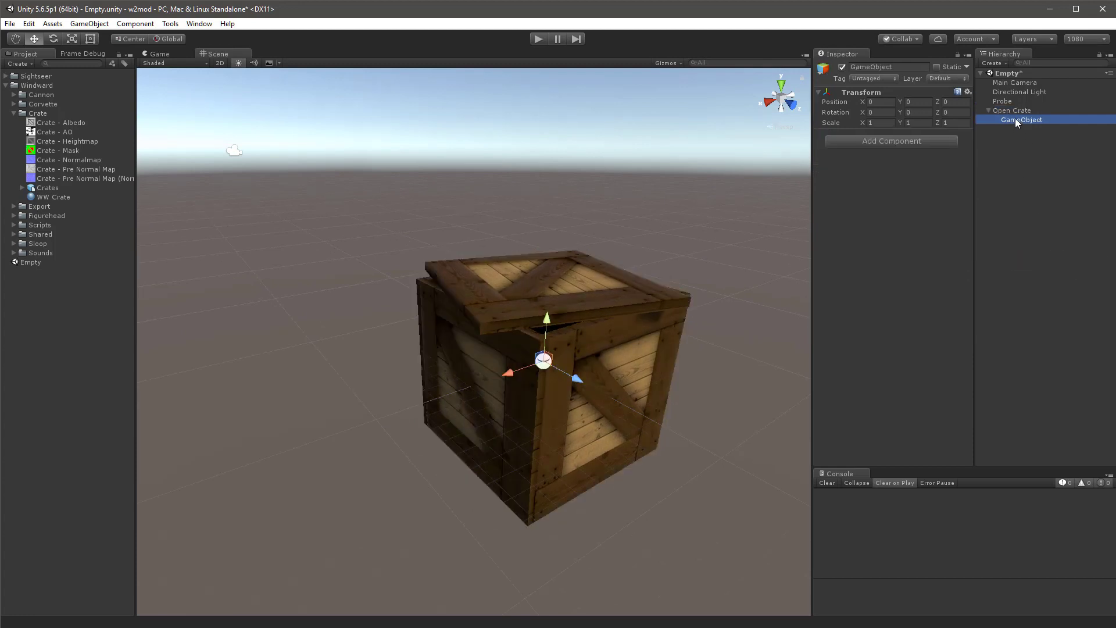
pyautogui.moveTo(1015, 117); pyautogui.dragTo(1009, 117)
pyautogui.click(917, 112)
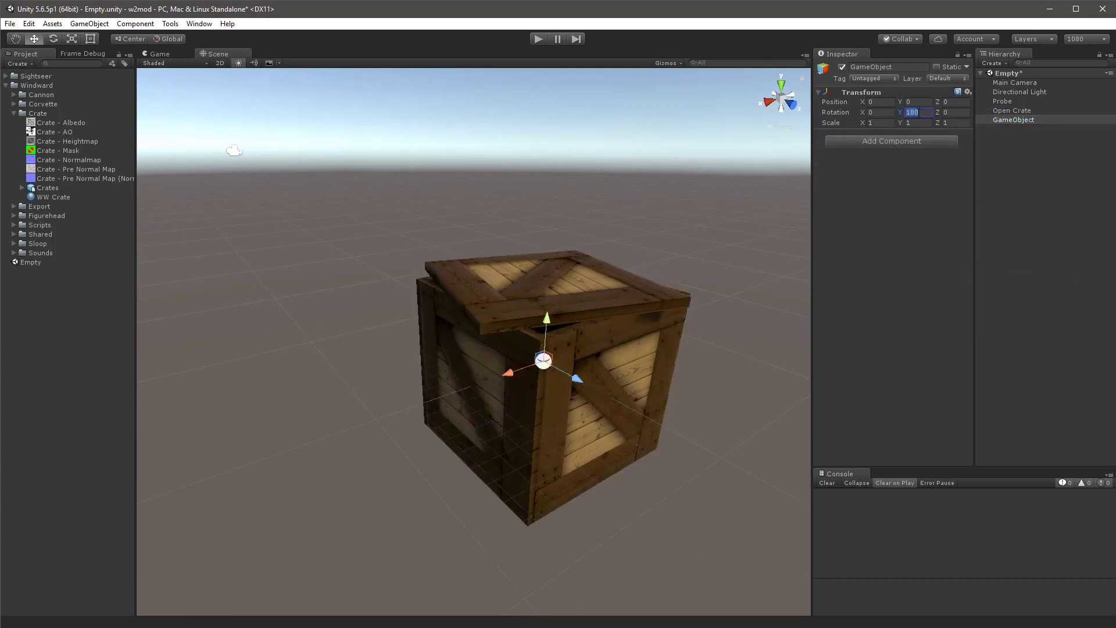
pyautogui.write('0')
# Make Open Crate a child of the empty GameObject and rename it Render.
pyautogui.moveTo(1018, 111); pyautogui.dragTo(1018, 121)
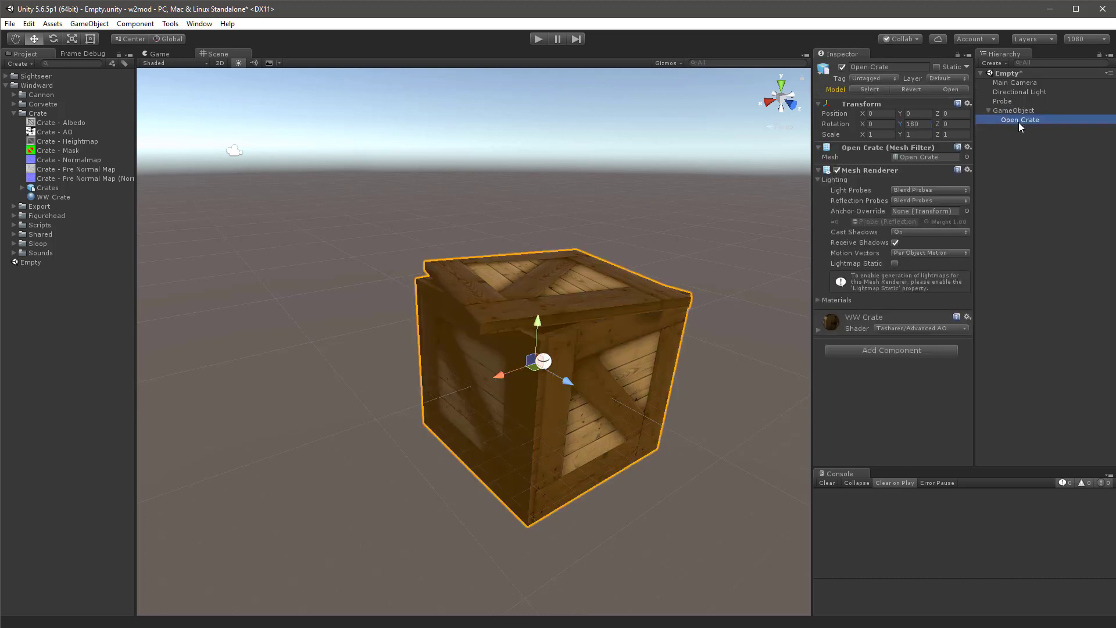
pyautogui.click(1018, 120)
pyautogui.write('Render')
pyautogui.press('Return')
# Rename the crate's parent GameObject as New Crate.
pyautogui.click(1014, 111)
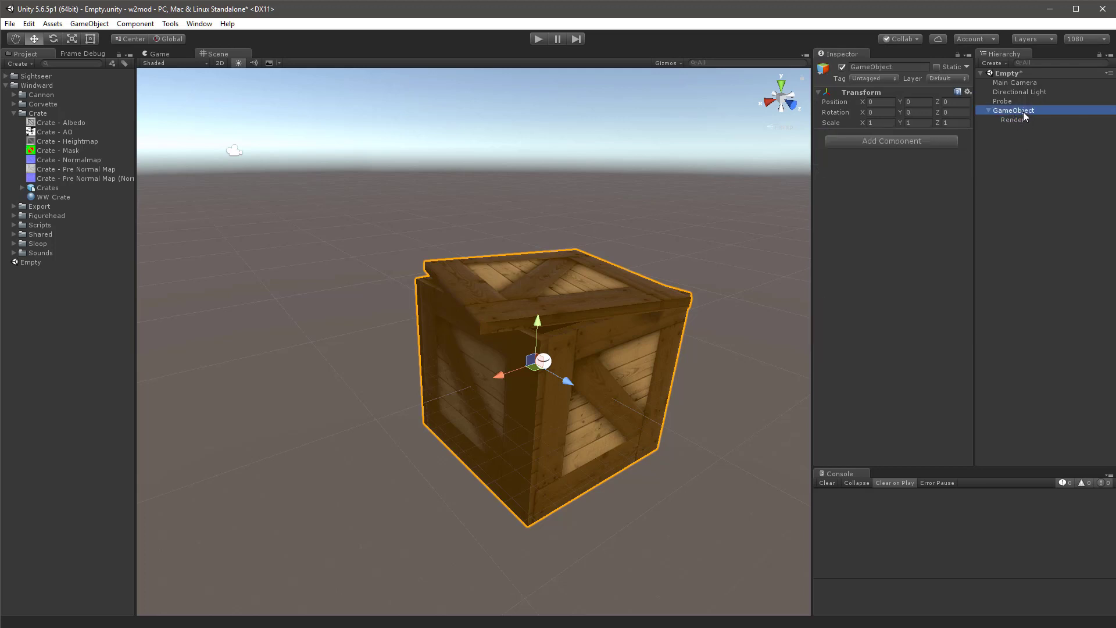
pyautogui.click(1023, 112)
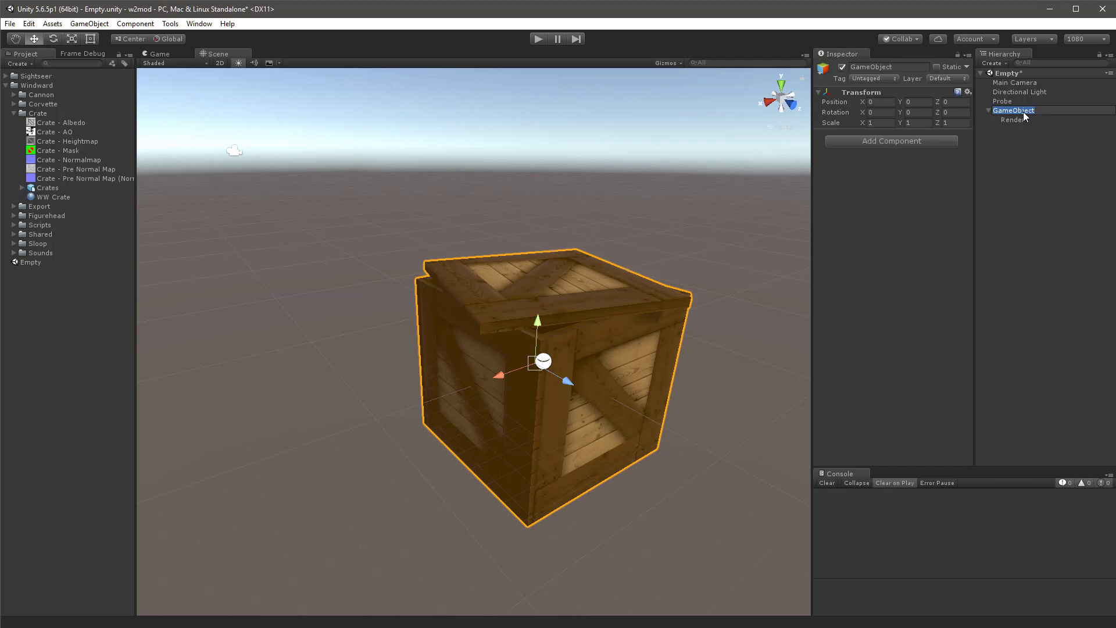
pyautogui.write('New Crate')
pyautogui.press('Return')
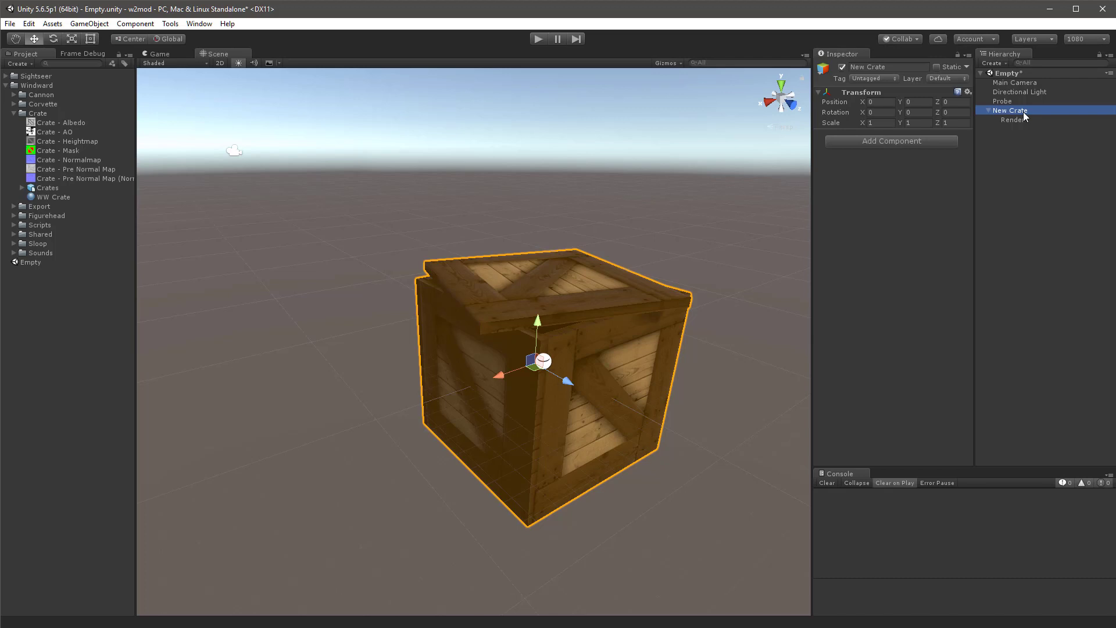
# Add a Rigidbody component to New Crate and enable Is Kinematic.
pyautogui.click(892, 141)
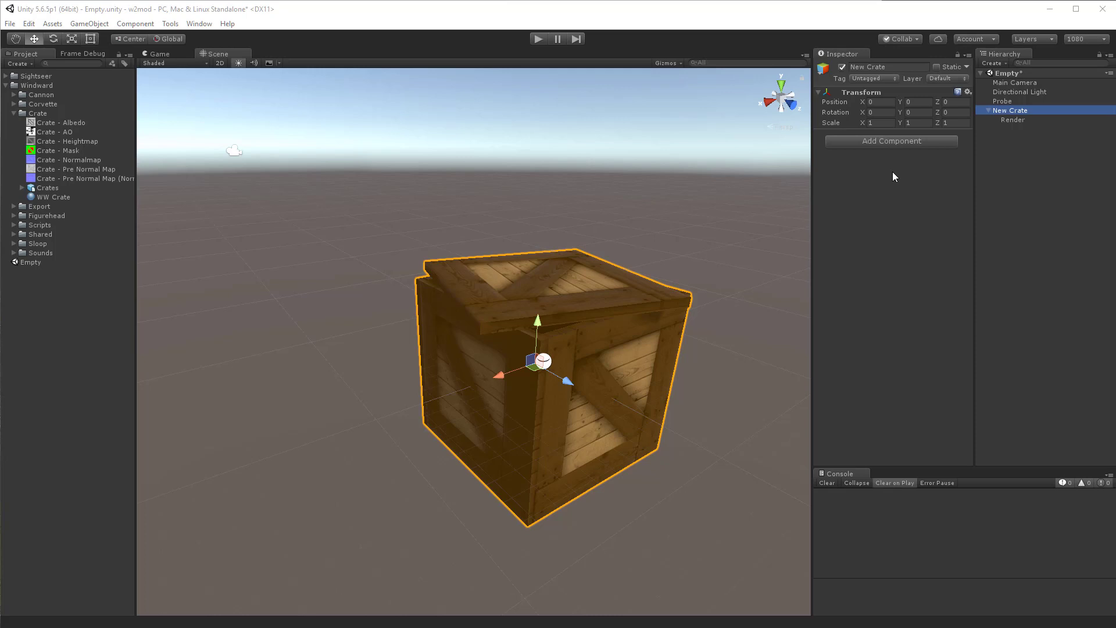
pyautogui.click(885, 141)
pyautogui.write('rigi')
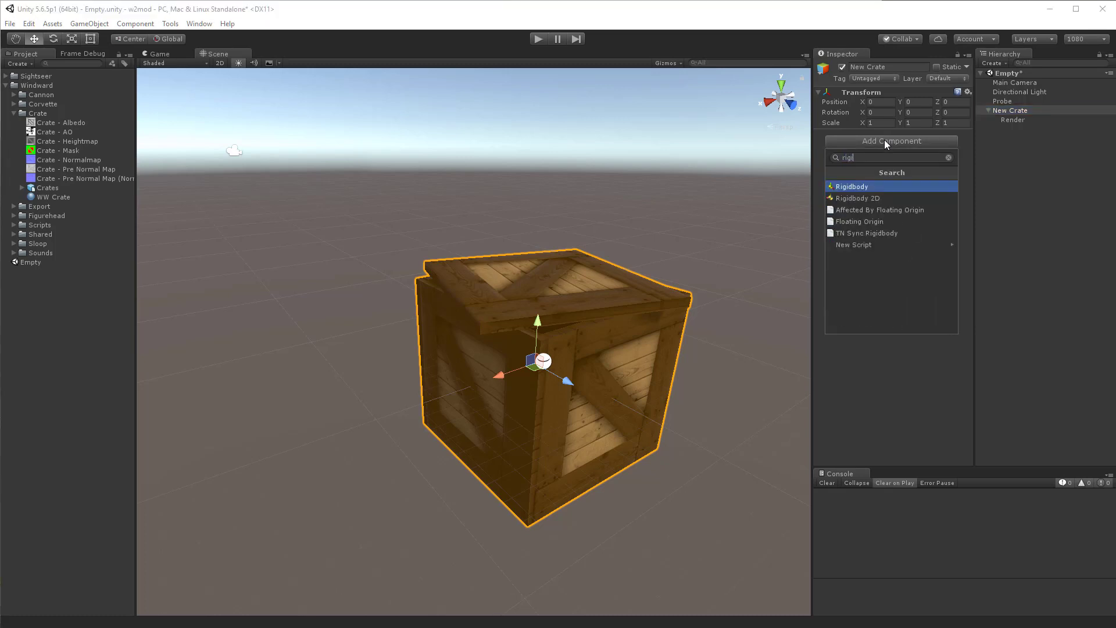
pyautogui.press('Return')
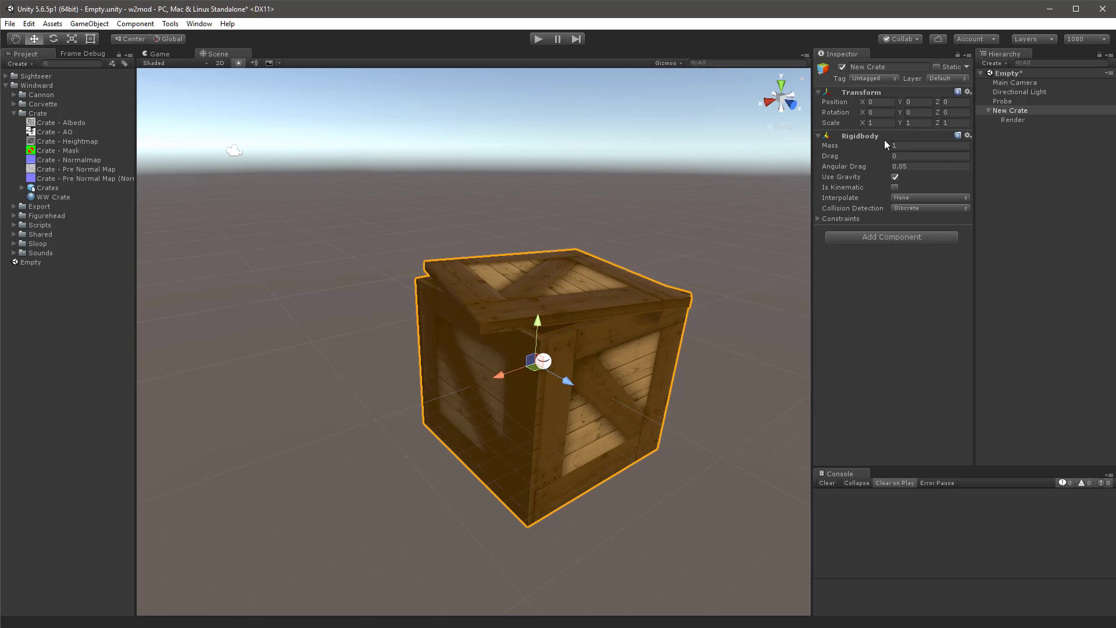
pyautogui.click(889, 186)
pyautogui.click(895, 188)
pyautogui.click(895, 188)
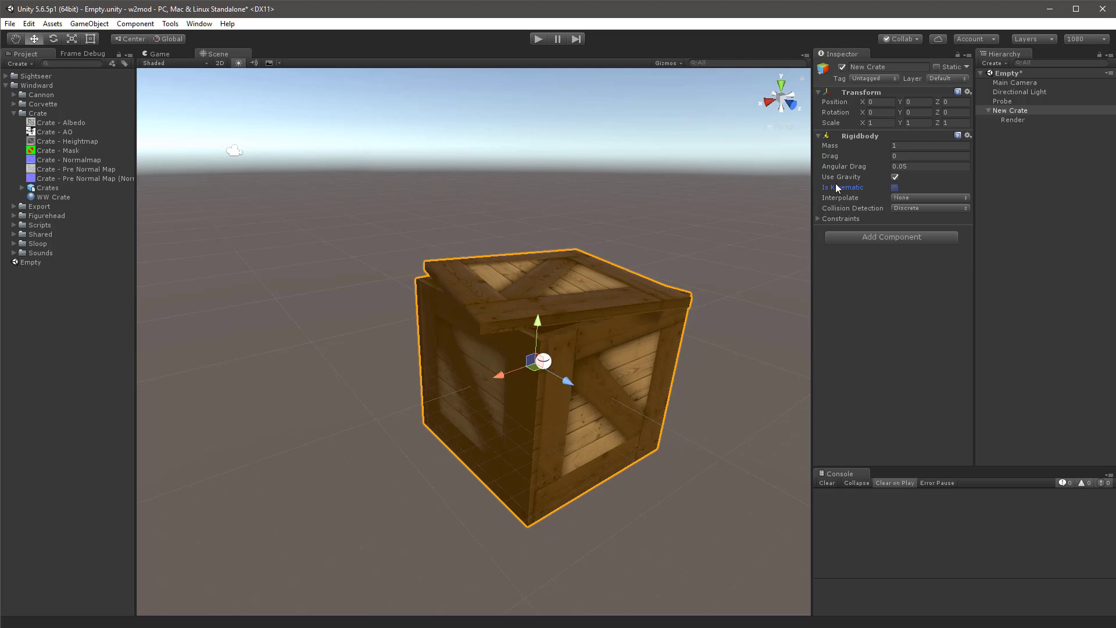
pyautogui.click(895, 189)
# Add a Box Collider to New Crate, and collapse the Rigidbody and Box Collider settings.
pyautogui.click(903, 237)
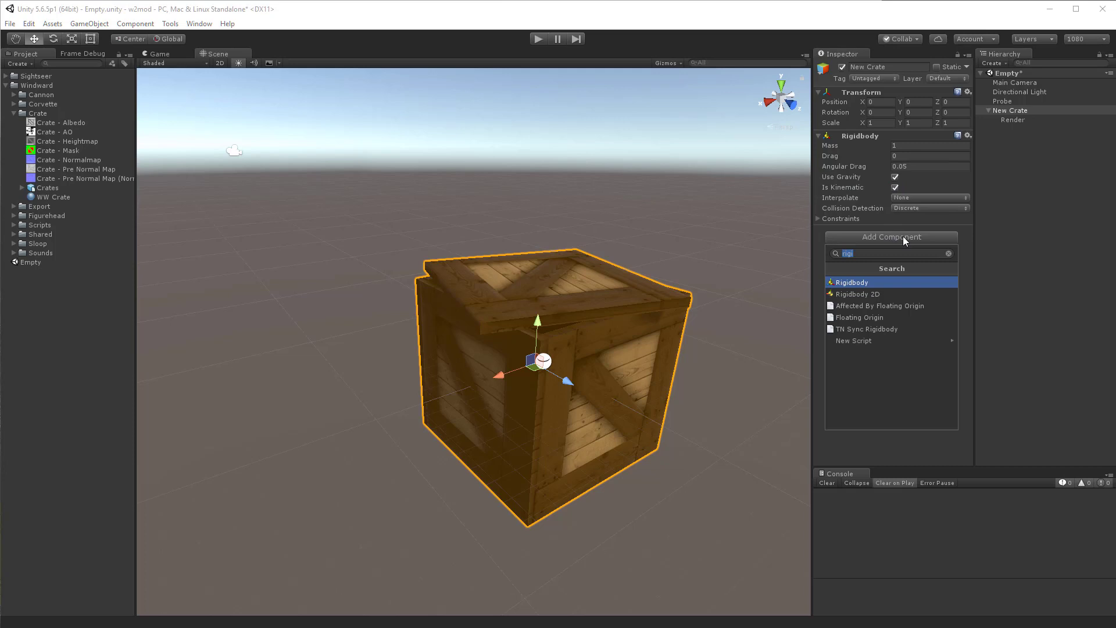
pyautogui.write('collider')
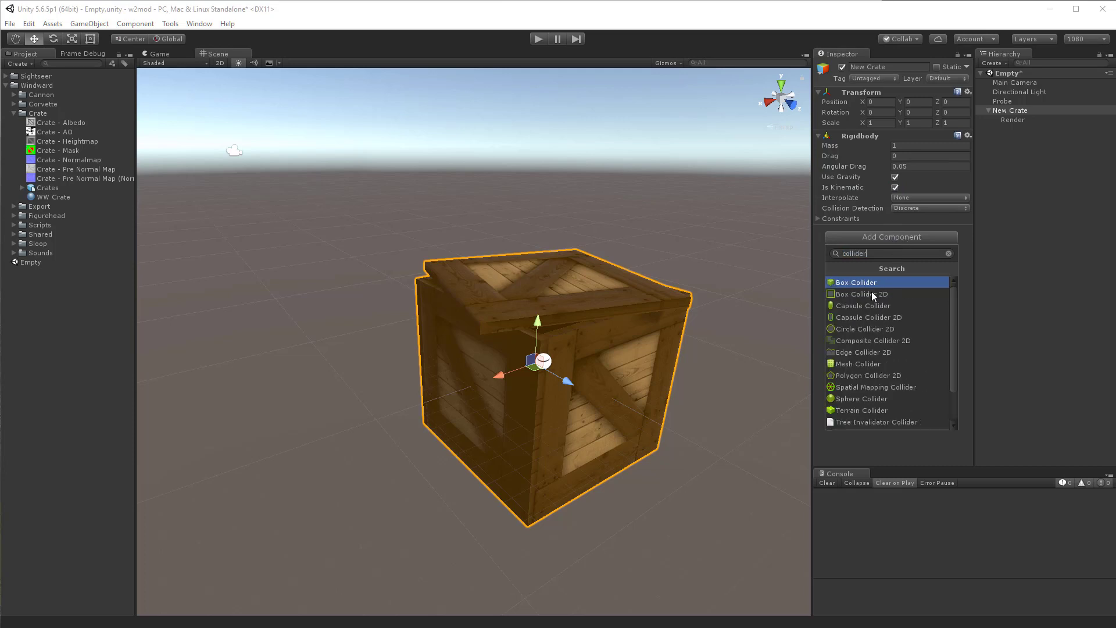
pyautogui.click(873, 284)
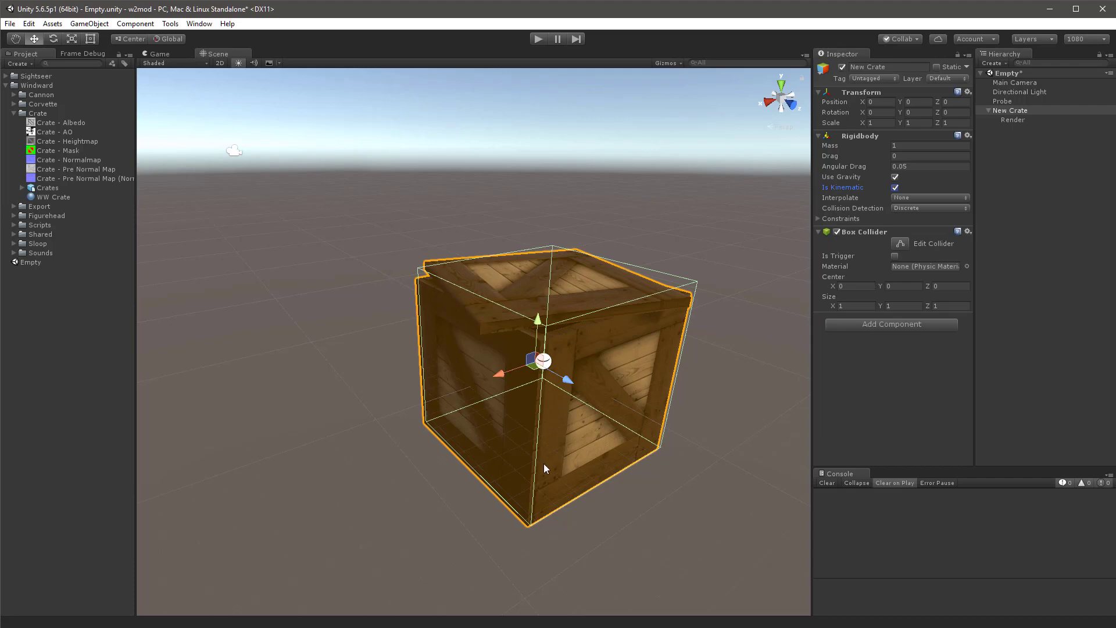
pyautogui.moveTo(545, 466)
pyautogui.keyDown('alt'); pyautogui.mouseDown()
pyautogui.moveTo(311, 376)
pyautogui.moveTo(381, 506)
pyautogui.moveTo(336, 461)
pyautogui.moveTo(488, 448)
pyautogui.moveTo(524, 475)
pyautogui.mouseUp(); pyautogui.keyUp('alt')
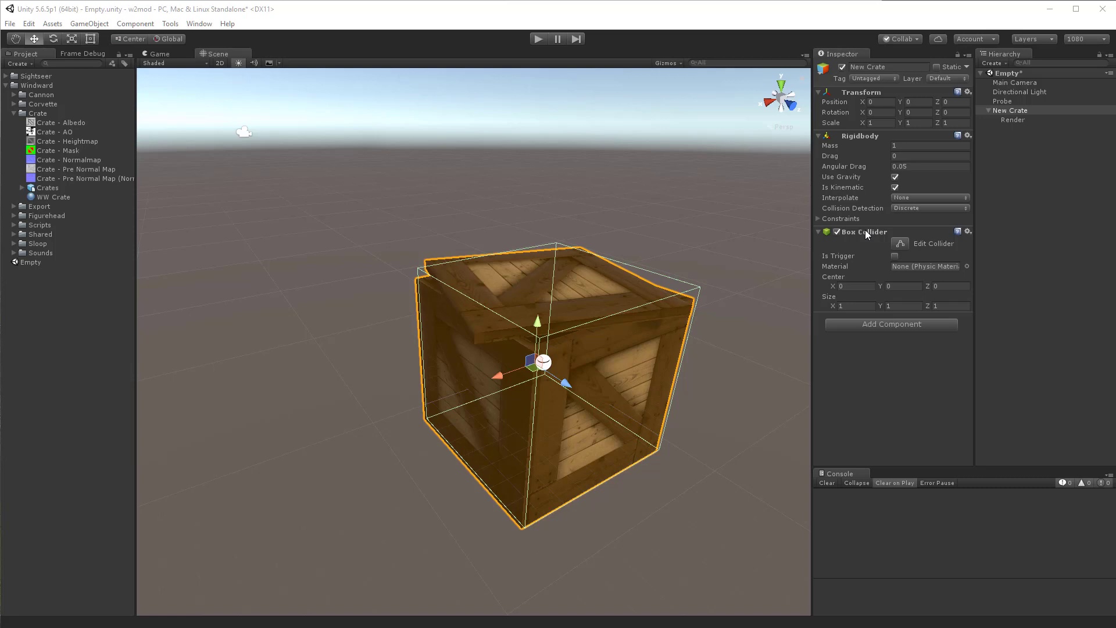
pyautogui.click(866, 231)
pyautogui.click(862, 136)
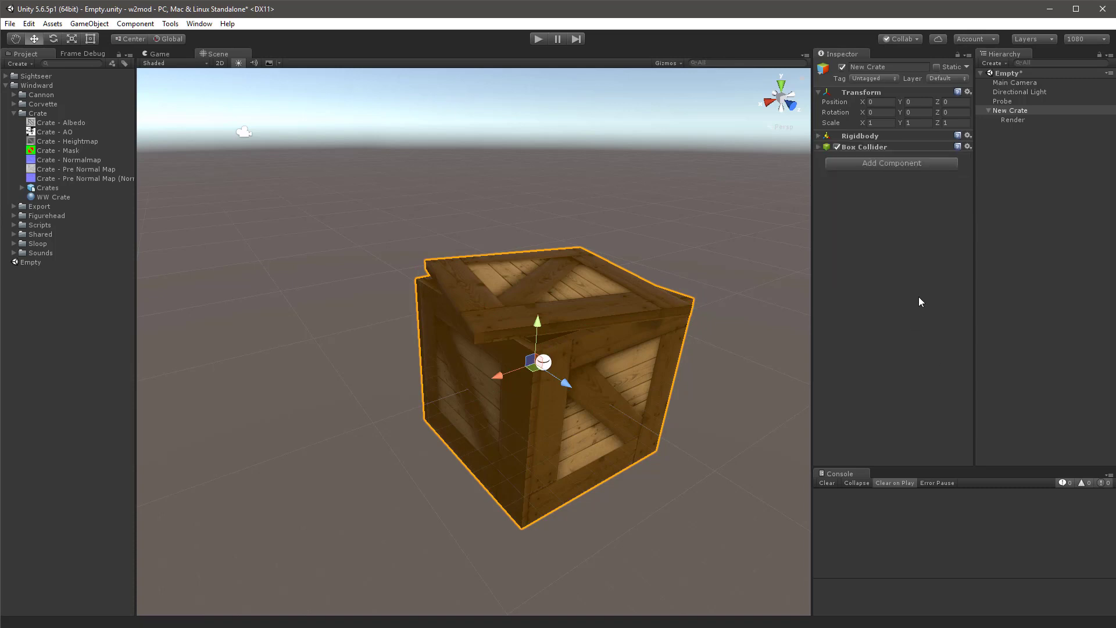
# Add the Placeable Object component to New Crate and collapse the TN Object settings.
pyautogui.click(887, 168)
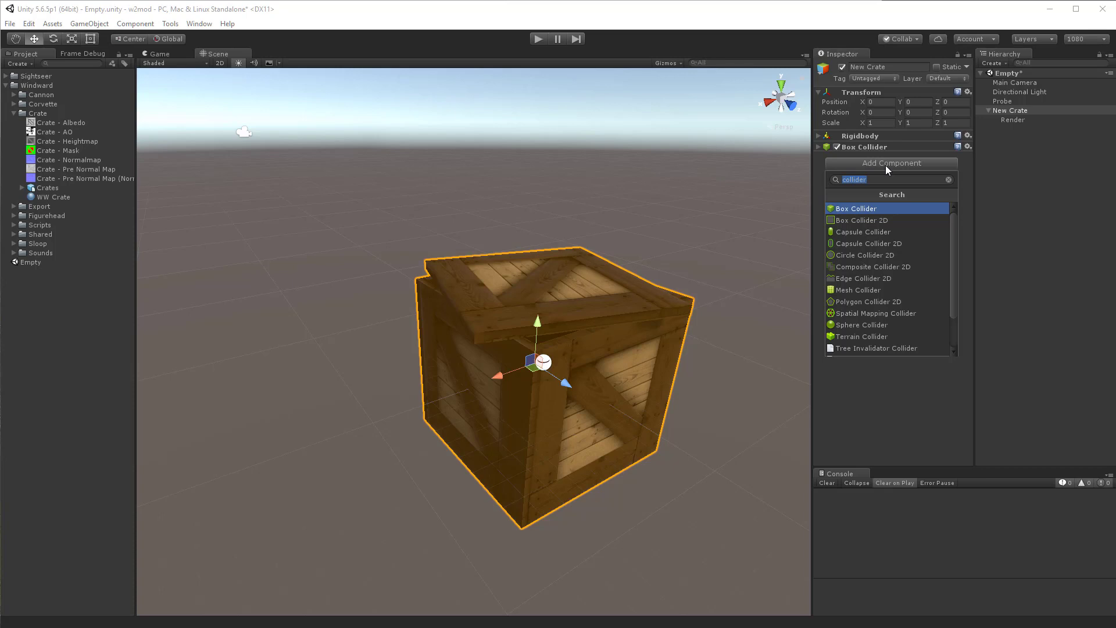
pyautogui.write('placeable')
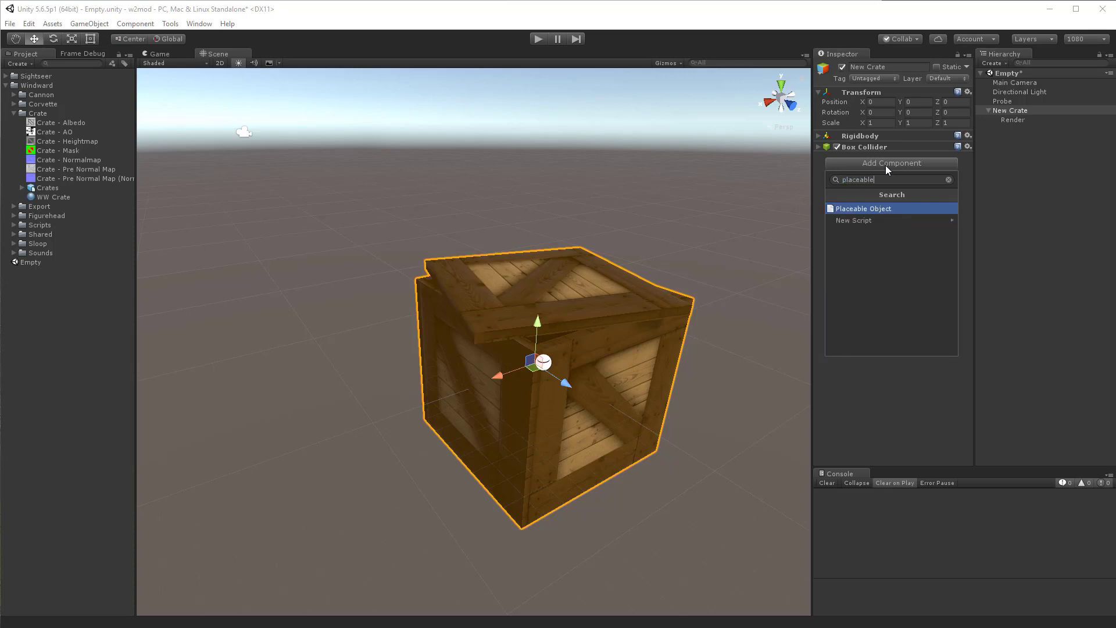
pyautogui.press('Return')
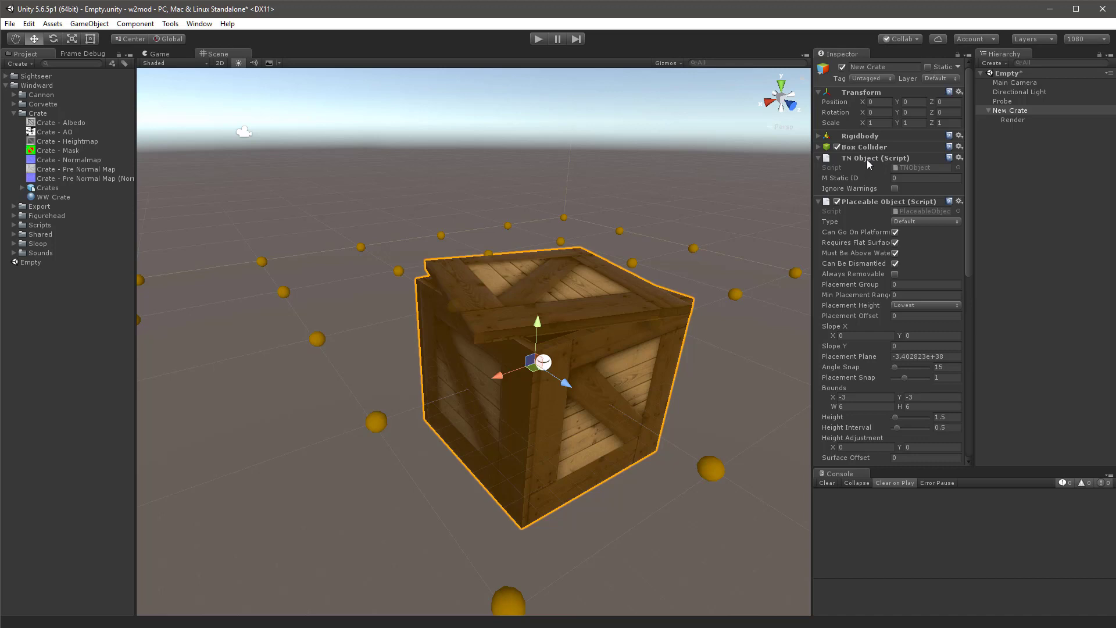
pyautogui.click(866, 159)
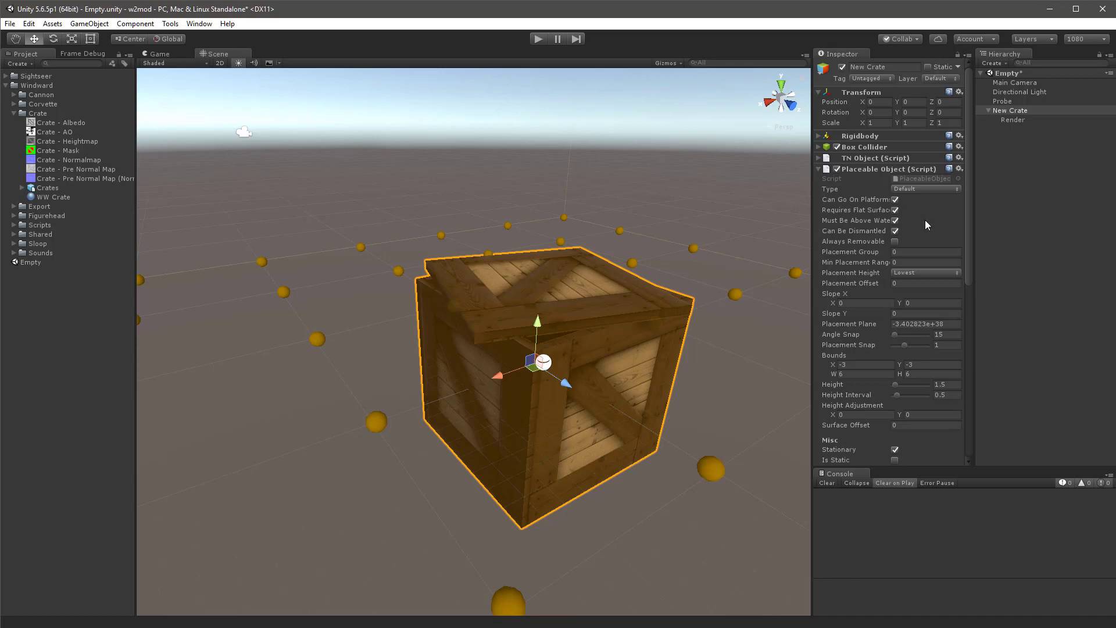
# Examine the Placeable Object component's placement and Misc settings, reading the explanations of individual options.
pyautogui.moveTo(846, 239)
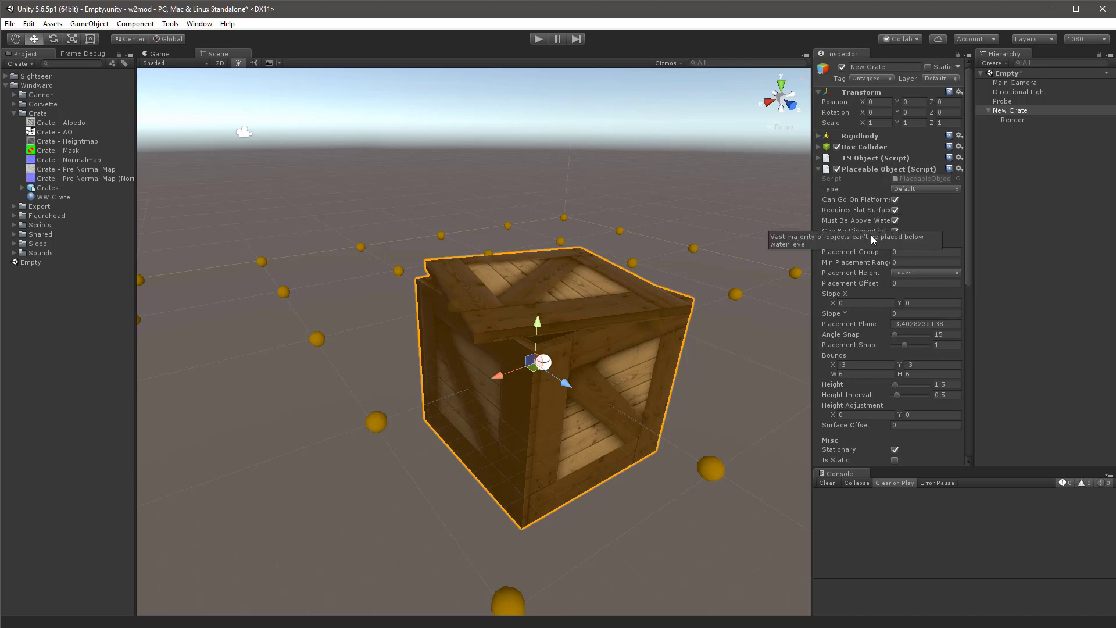
pyautogui.scroll(-3, 859, 221)
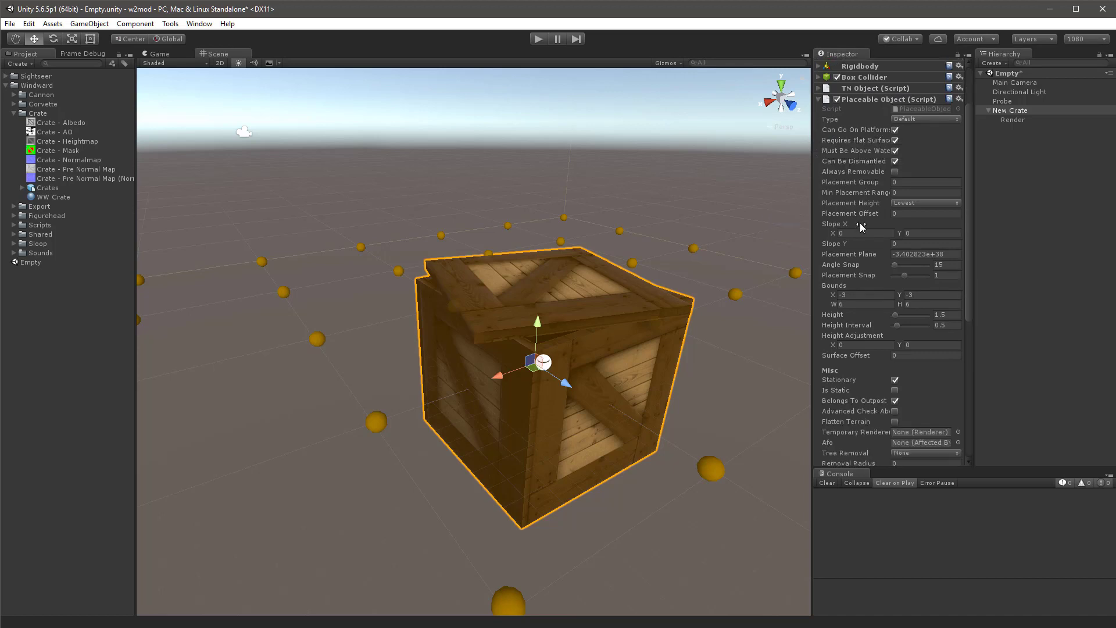
pyautogui.scroll(-3, 860, 227)
pyautogui.scroll(5, 861, 227)
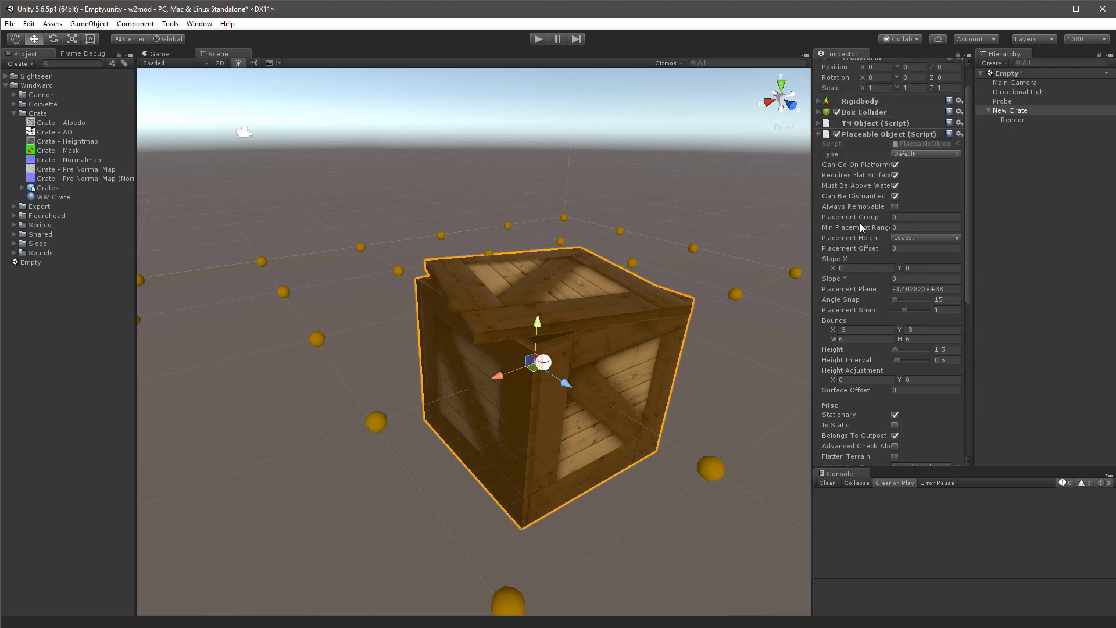
pyautogui.moveTo(861, 301)
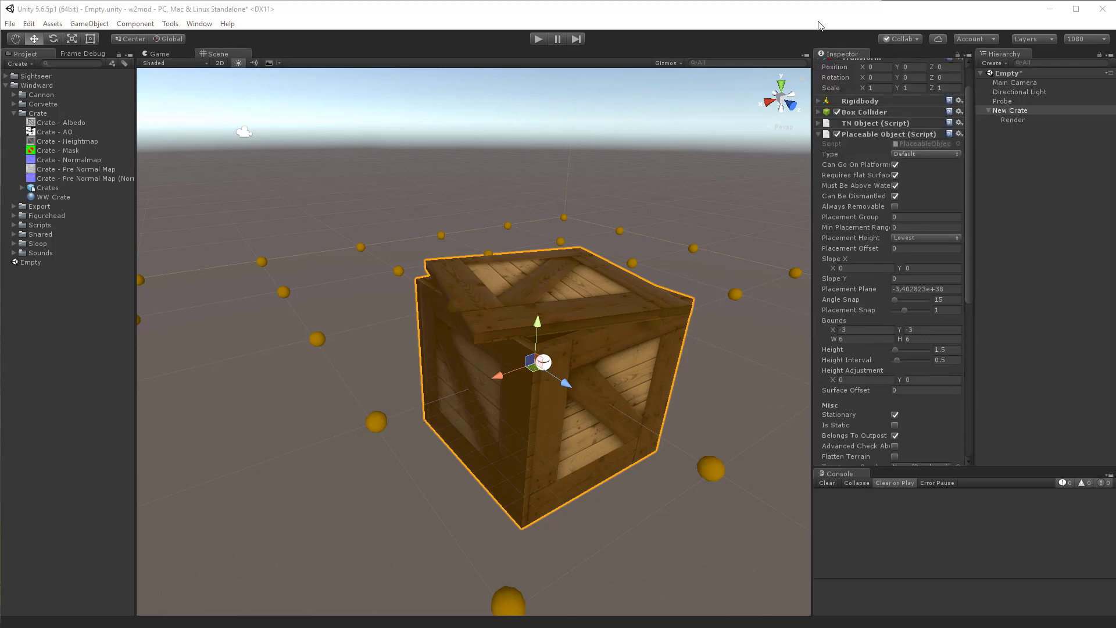
pyautogui.click(818, 25)
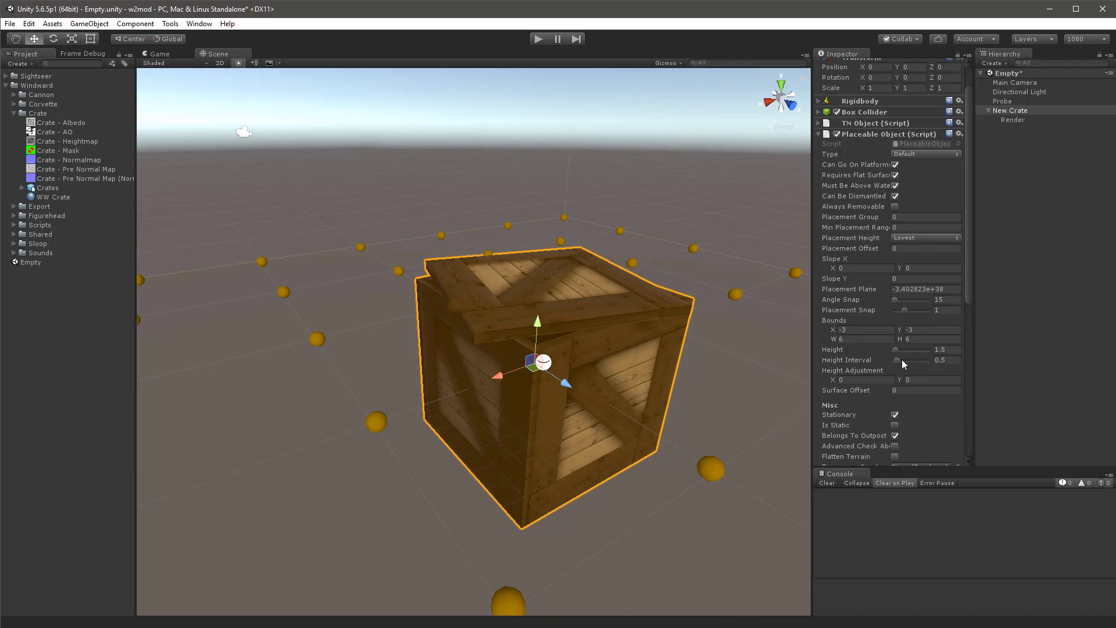
pyautogui.moveTo(848, 430)
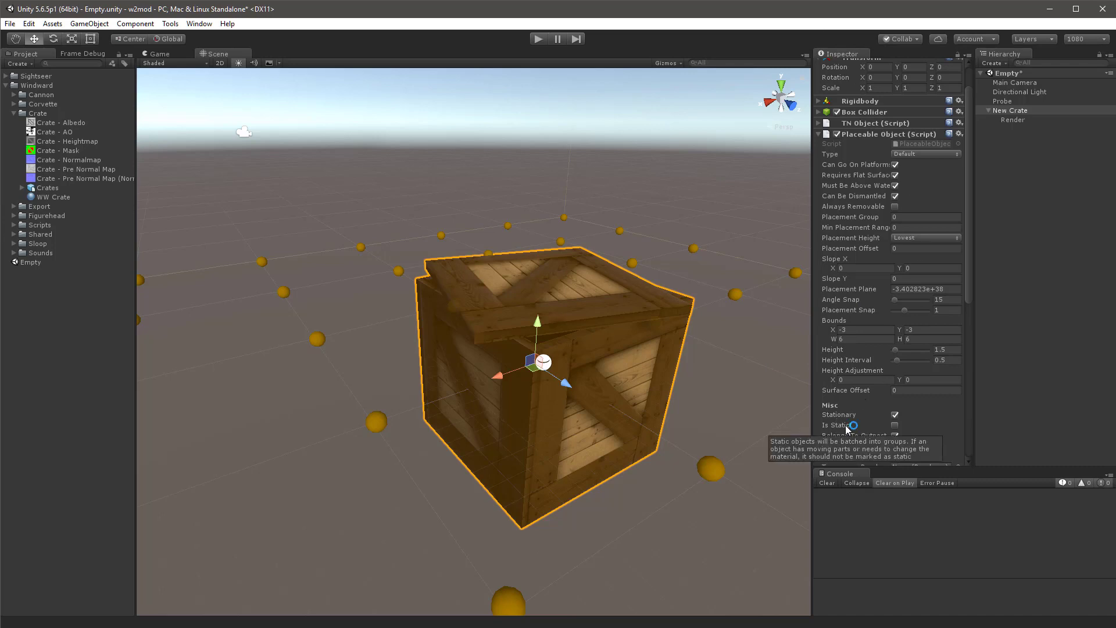
pyautogui.scroll(-2, 848, 430)
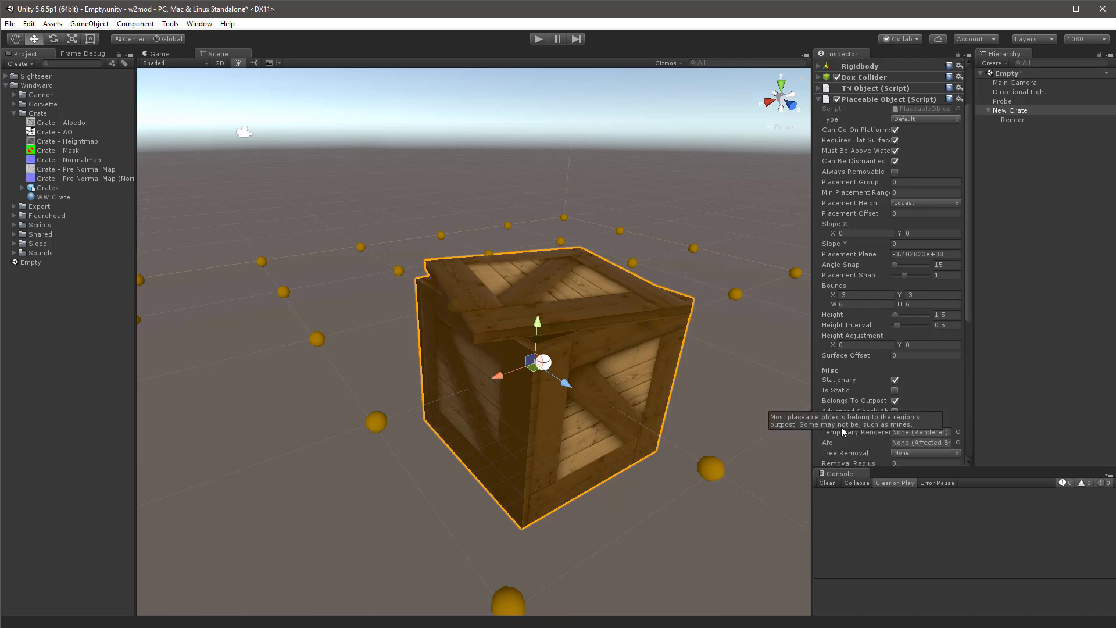
# Set the Placeable Object's Bounds to X -0.5, Y -0.5, W 1 and H 1.
pyautogui.scroll(-2, 854, 414)
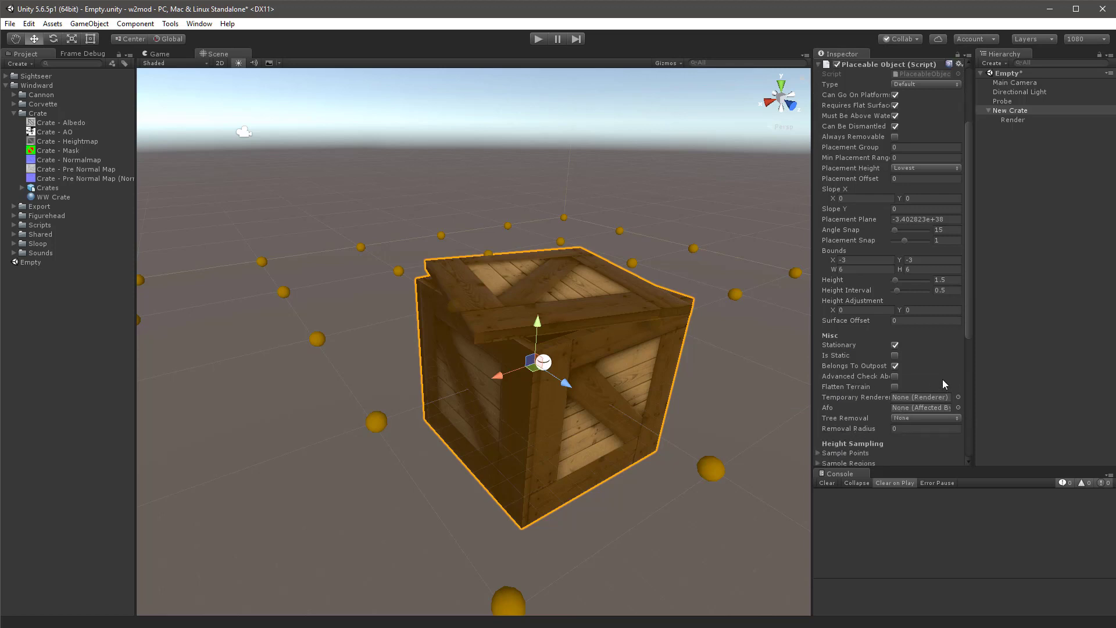
pyautogui.scroll(-5, 626, 402)
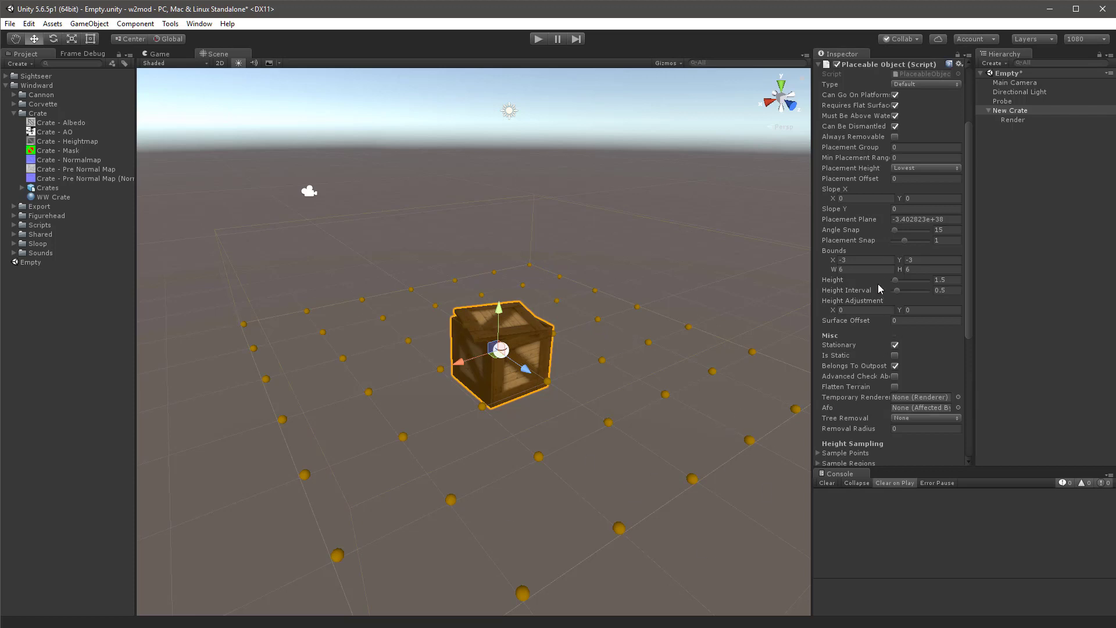
pyautogui.click(843, 260)
pyautogui.write('-5')
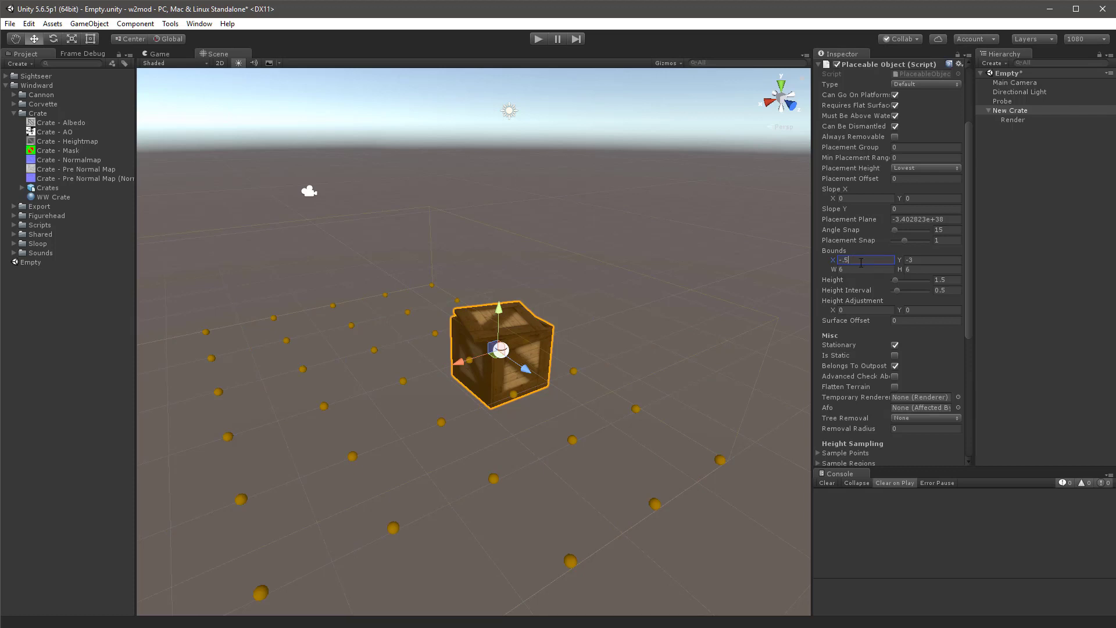
pyautogui.keyDown('alt'); pyautogui.moveTo(559, 409); pyautogui.dragTo(517, 454); pyautogui.keyUp('alt')
pyautogui.click(923, 261)
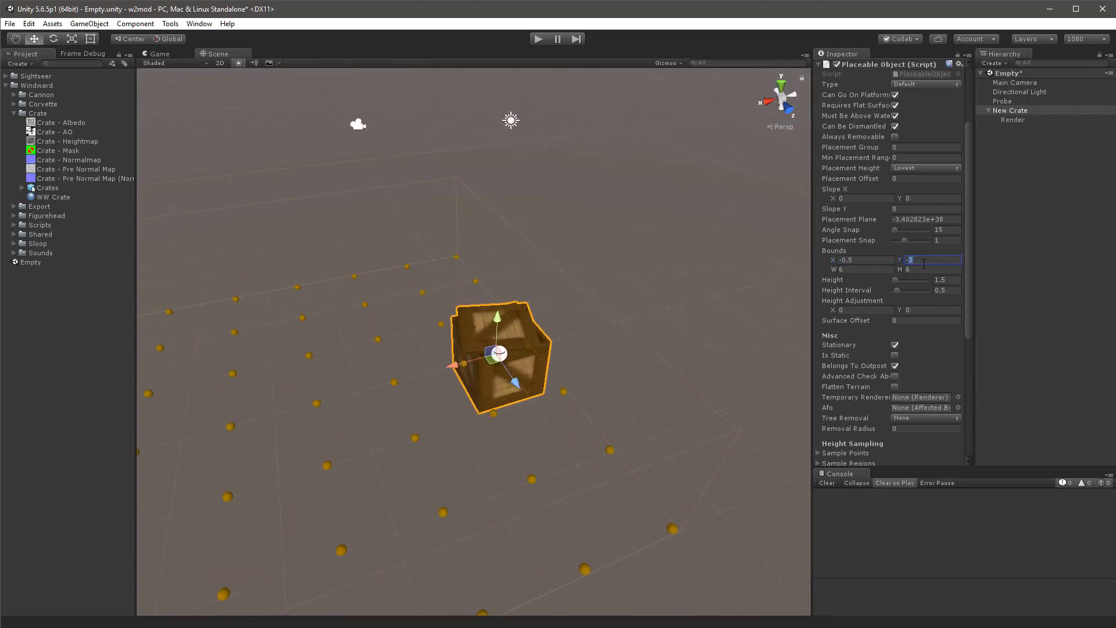
pyautogui.write('-.5')
pyautogui.press('Tab')
pyautogui.write('1')
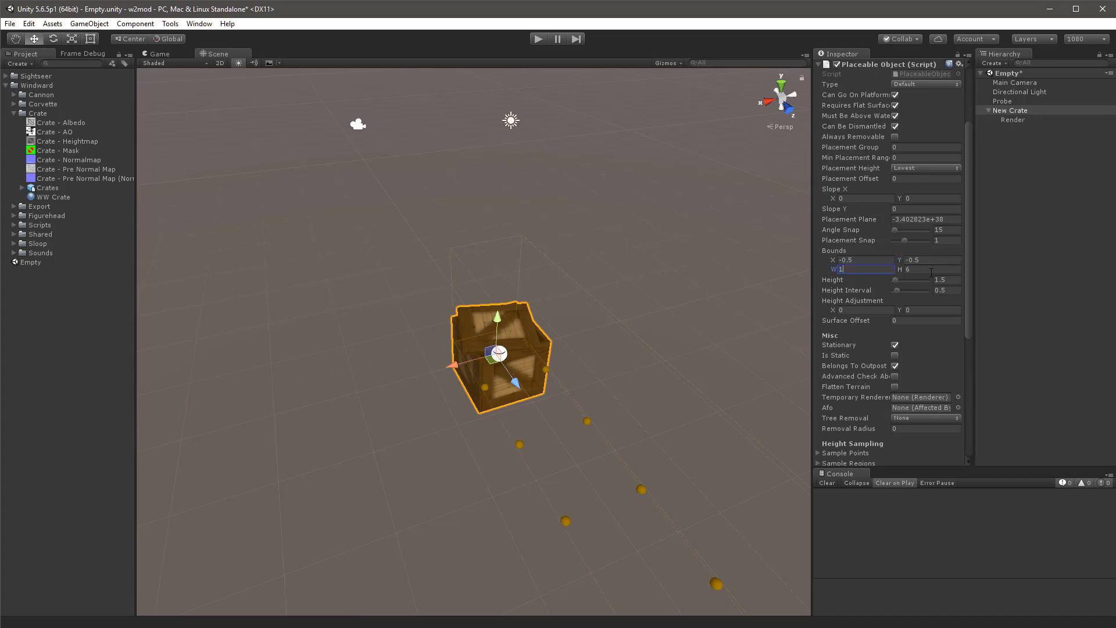
pyautogui.press('Tab')
pyautogui.write('1')
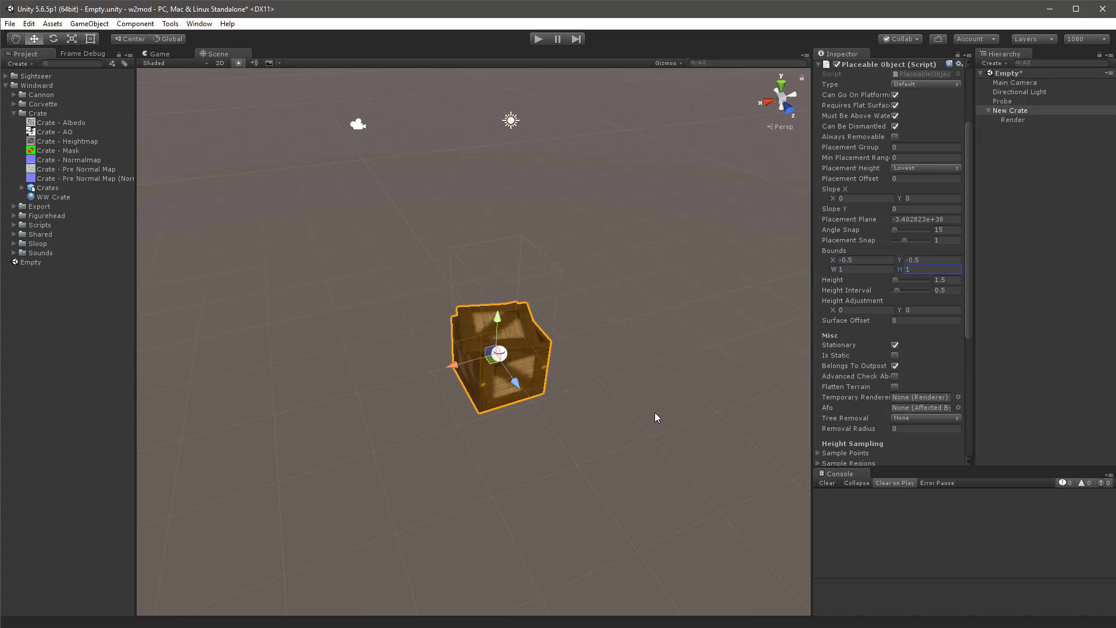
# Raise the Render child to about Y 0.534 so the crate's base sits level with the placement bounds.
pyautogui.keyDown('alt'); pyautogui.moveTo(518, 481); pyautogui.dragTo(563, 424); pyautogui.keyUp('alt')
pyautogui.scroll(2, 577, 425)
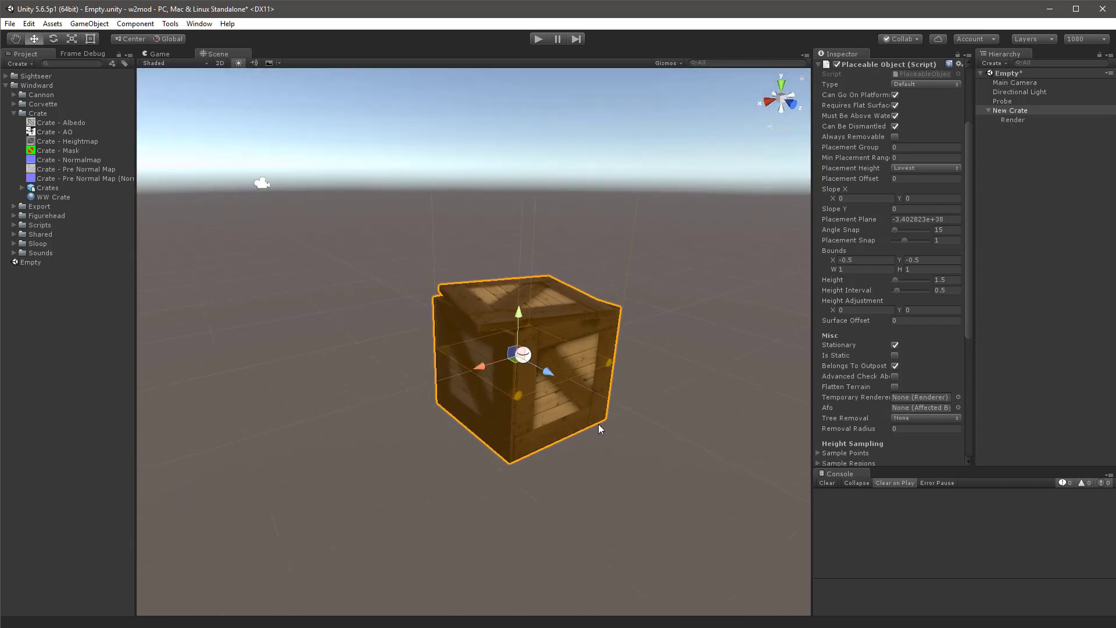
pyautogui.click(1013, 120)
pyautogui.moveTo(520, 311); pyautogui.dragTo(525, 260)
pyautogui.keyDown('alt'); pyautogui.moveTo(547, 344); pyautogui.dragTo(911, 382); pyautogui.keyUp('alt')
pyautogui.scroll(5, 555, 338)
pyautogui.keyDown('alt'); pyautogui.moveTo(601, 362); pyautogui.dragTo(463, 444); pyautogui.keyUp('alt')
pyautogui.scroll(-8, 483, 441)
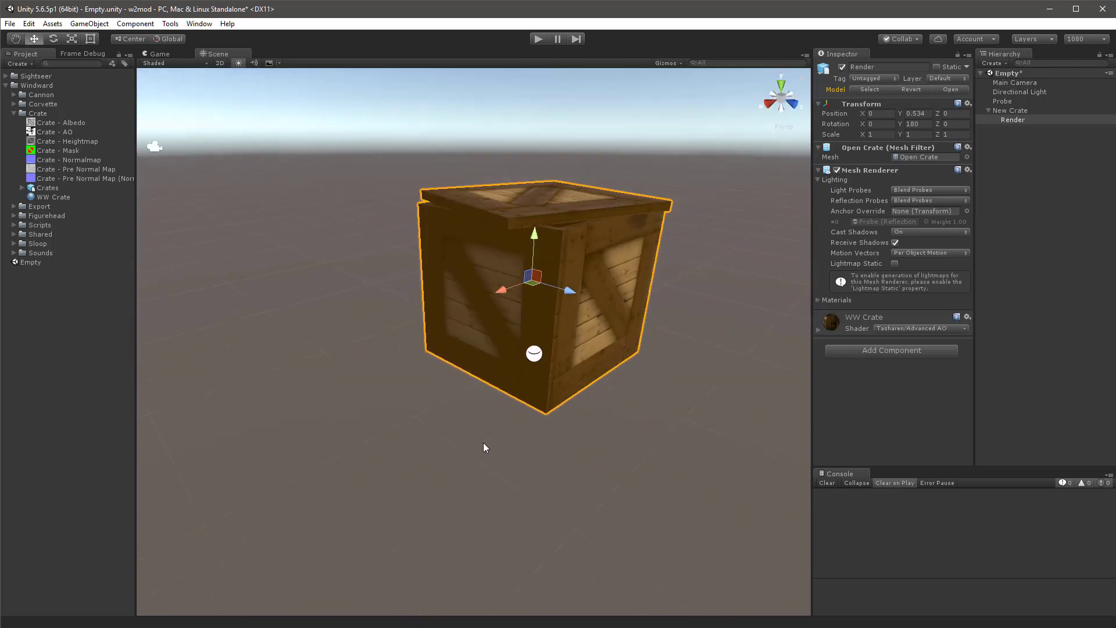
pyautogui.scroll(-3, 570, 406)
# In New Crate's Placeable Object settings, set Tree Removal to Bounds and enable Is Static.
pyautogui.click(1012, 111)
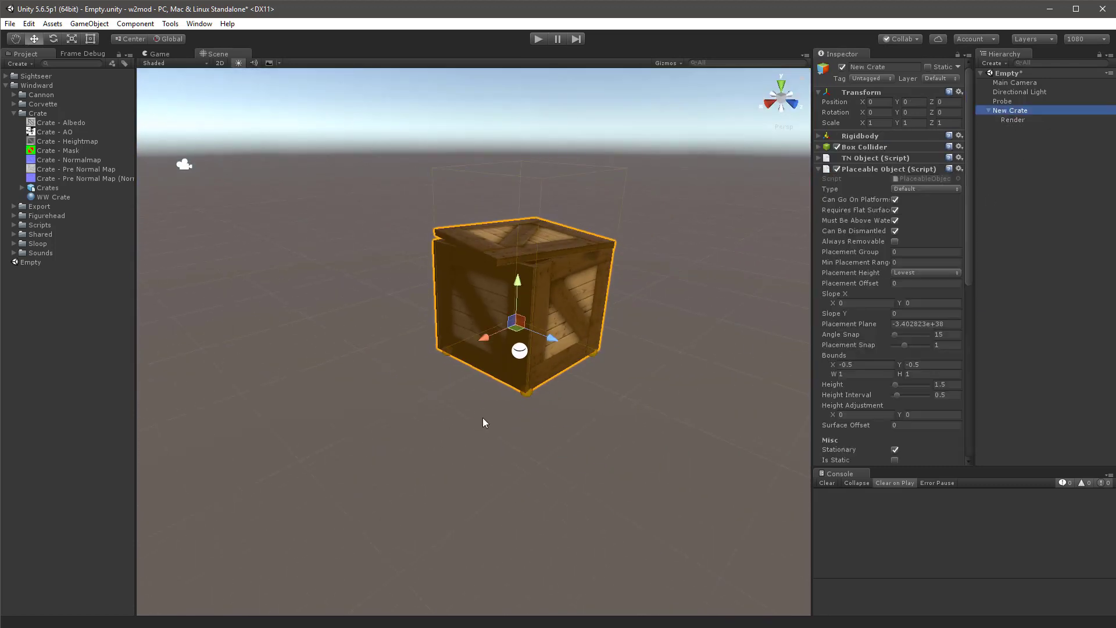
pyautogui.keyDown('alt'); pyautogui.moveTo(548, 410); pyautogui.dragTo(550, 445); pyautogui.keyUp('alt')
pyautogui.moveTo(912, 403)
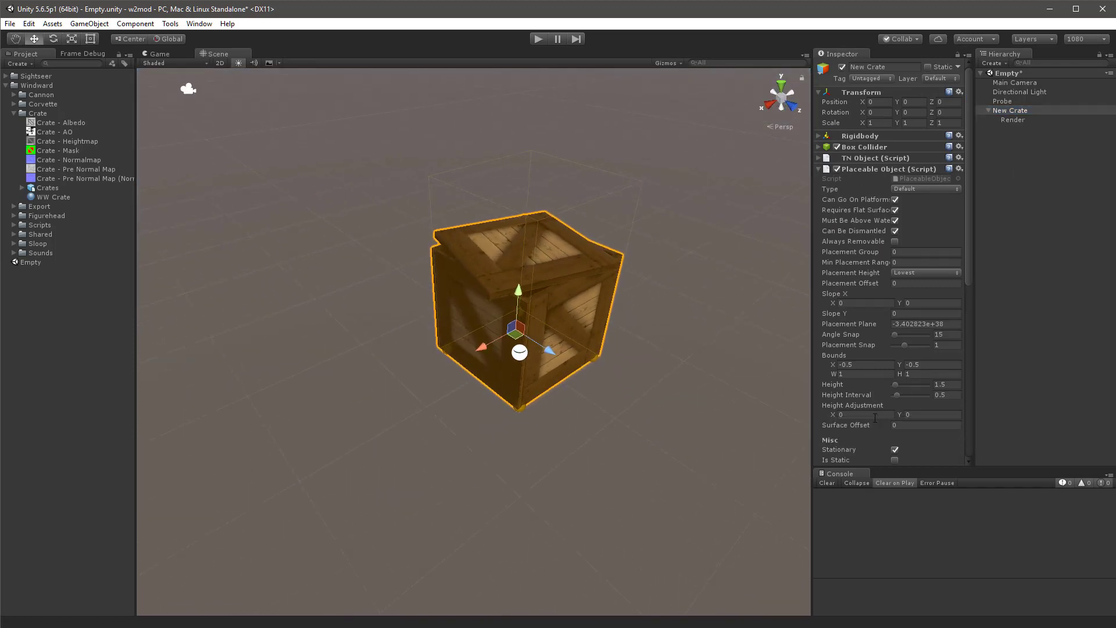
pyautogui.scroll(-3, 889, 404)
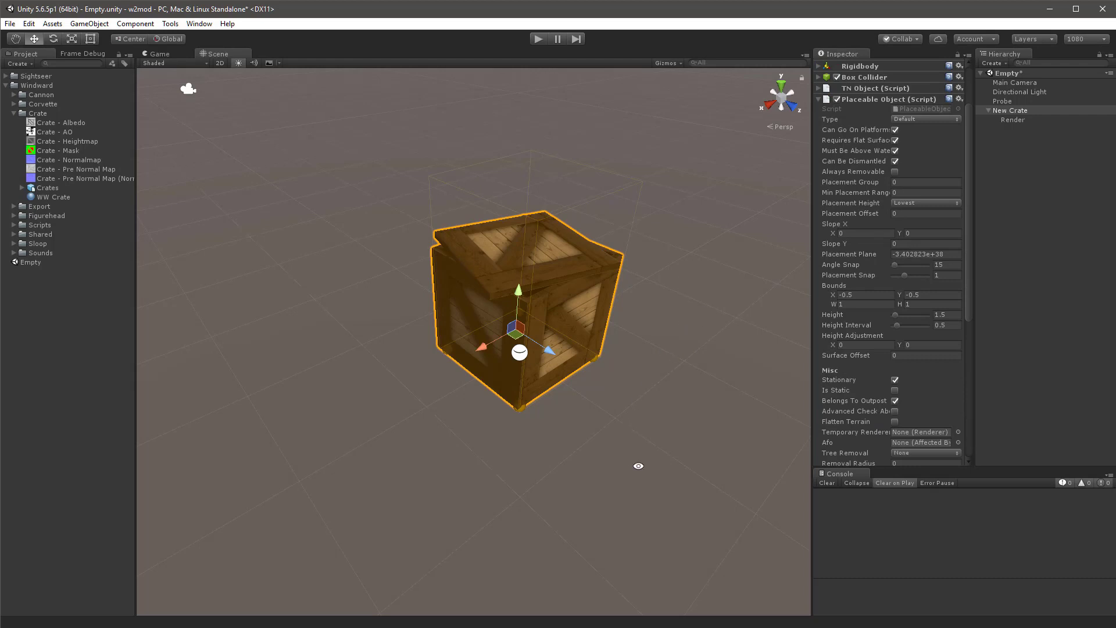
pyautogui.keyDown('alt'); pyautogui.moveTo(638, 464); pyautogui.dragTo(727, 417); pyautogui.keyUp('alt')
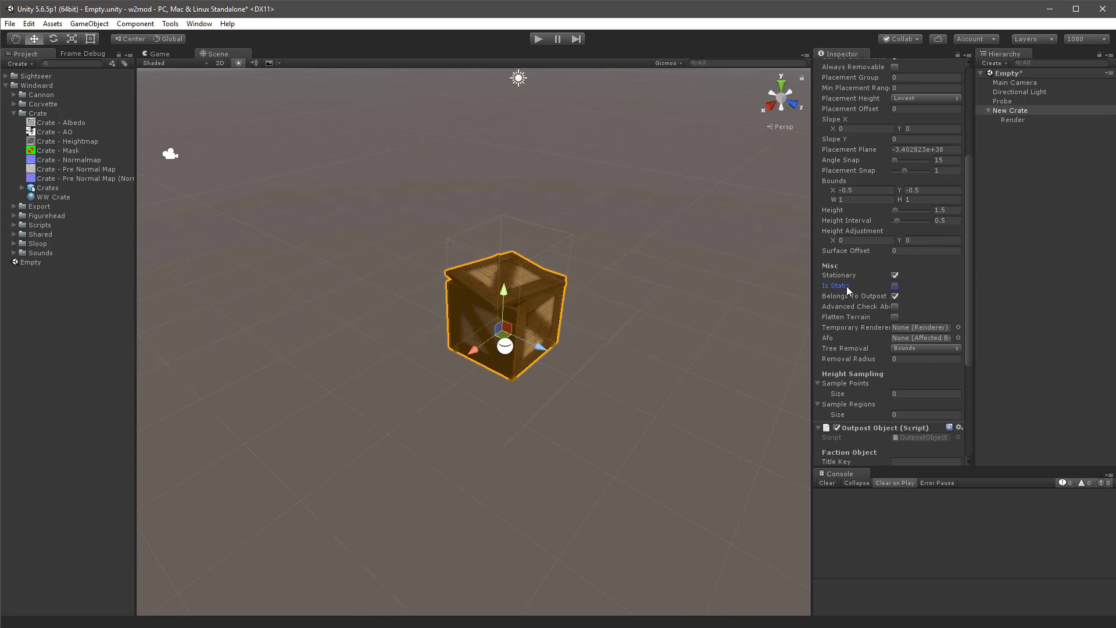
pyautogui.click(895, 286)
# Disable Requires Flat Surface on the Placeable Object component and collapse its settings.
pyautogui.scroll(3, 935, 282)
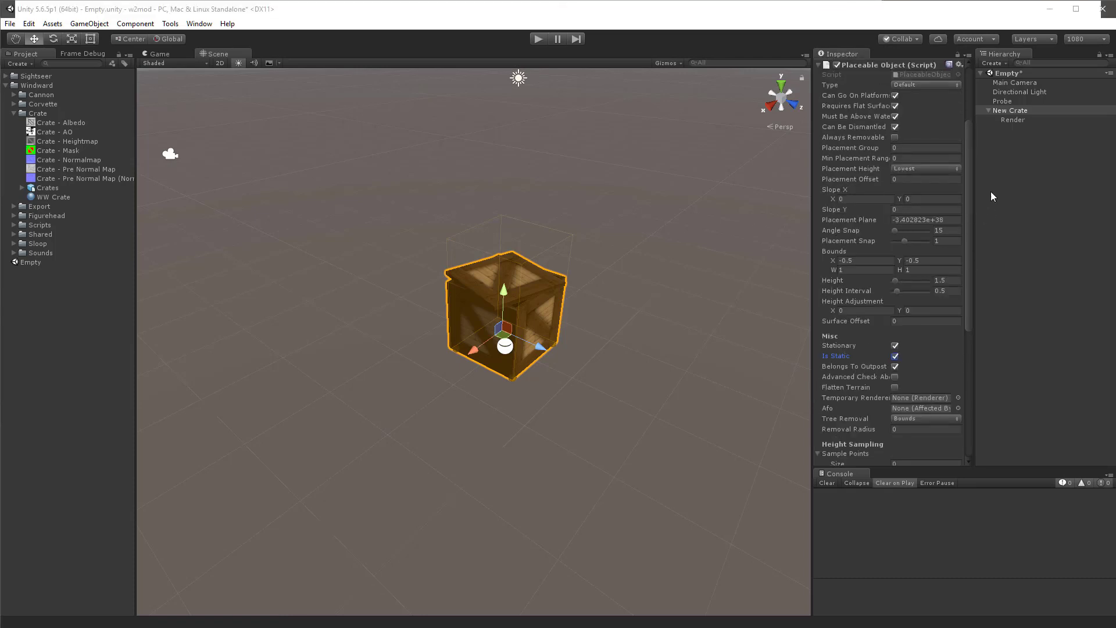
pyautogui.click(895, 106)
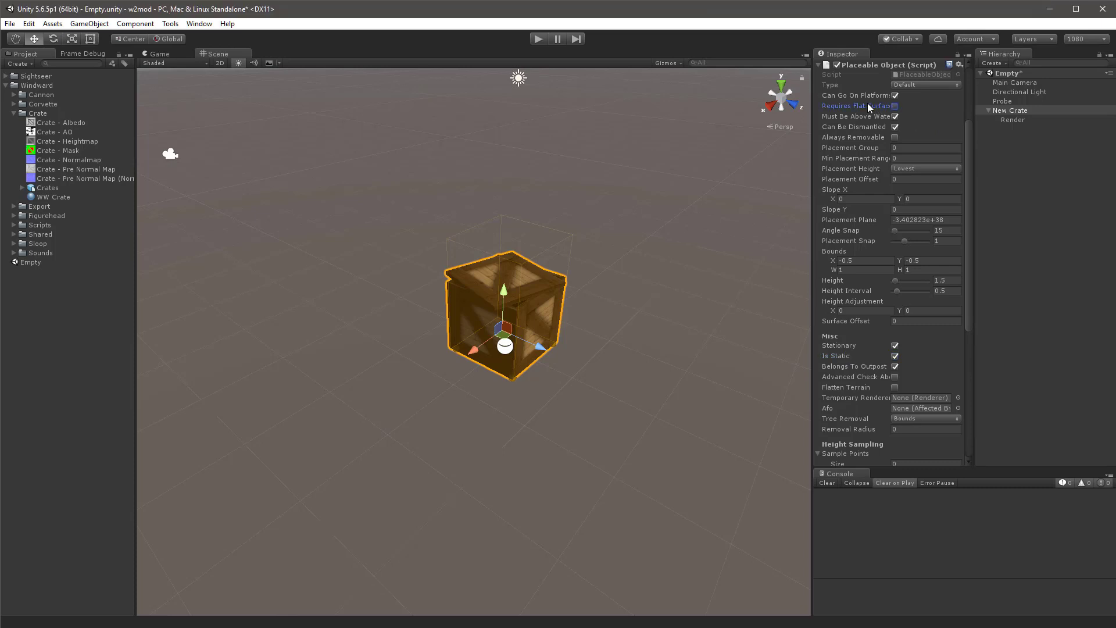
pyautogui.moveTo(862, 106)
pyautogui.scroll(3, 858, 199)
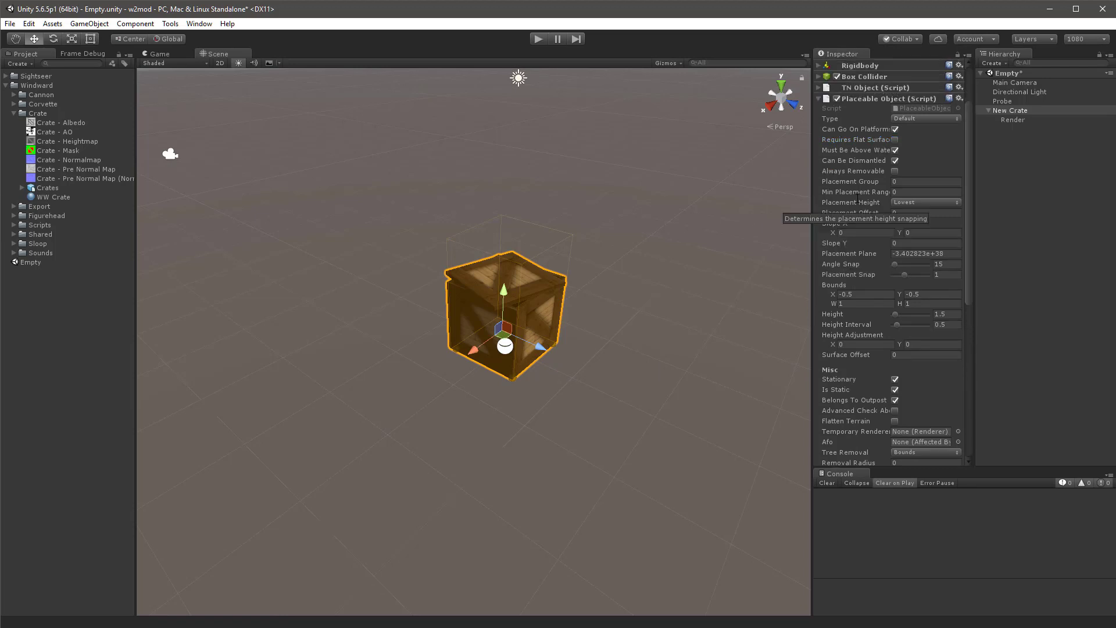
pyautogui.click(854, 99)
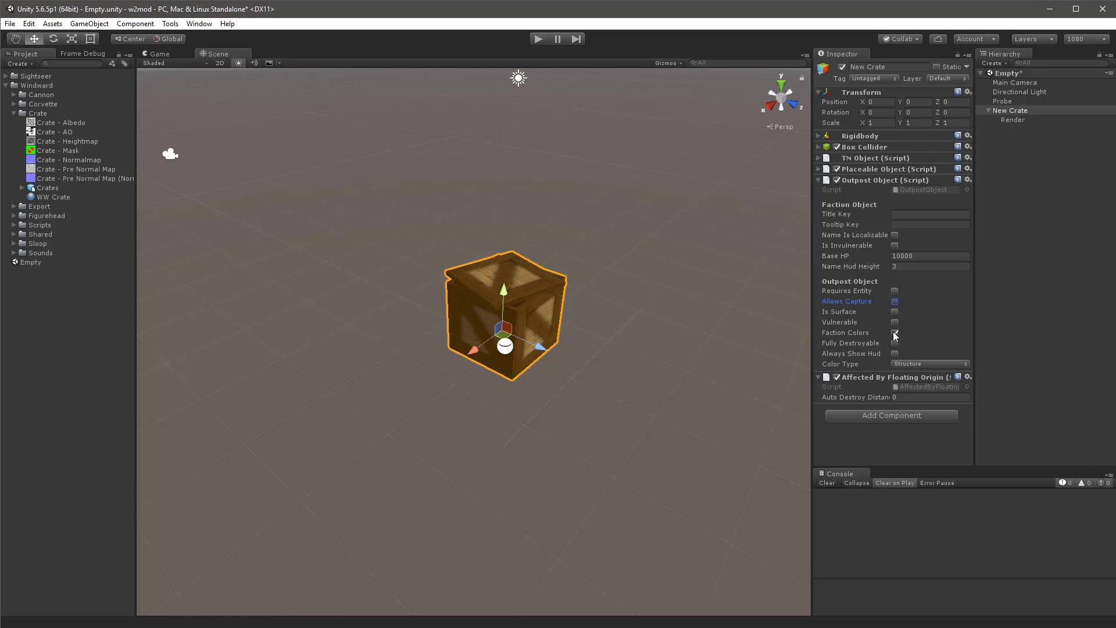
# Set the Outpost Object's Color Type to Vehicle and disable Faction Colors.
pyautogui.click(917, 365)
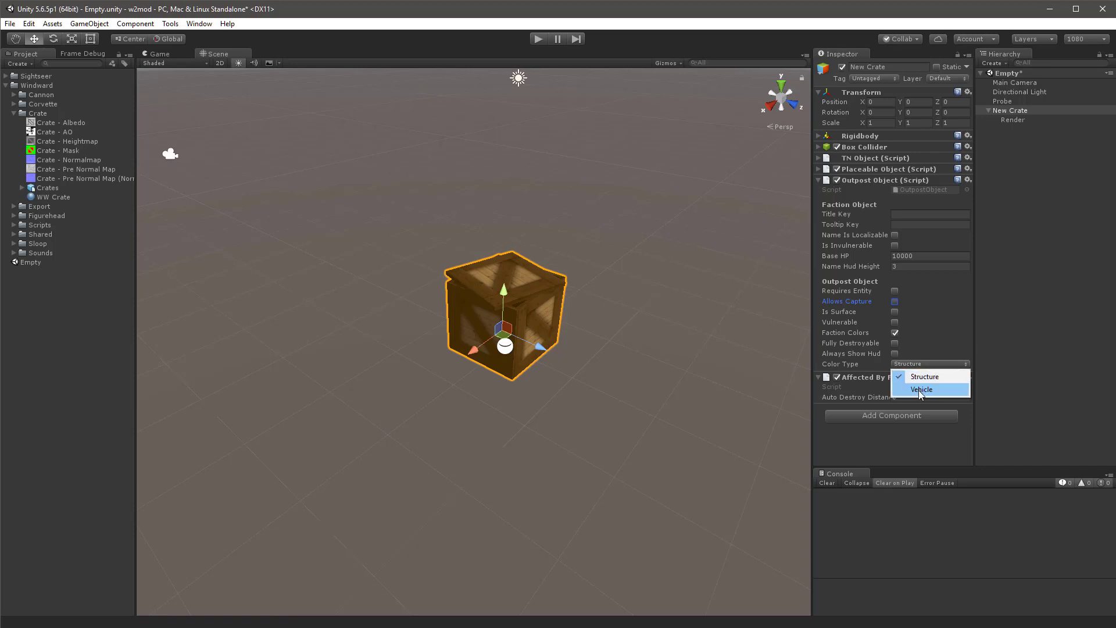
pyautogui.click(920, 390)
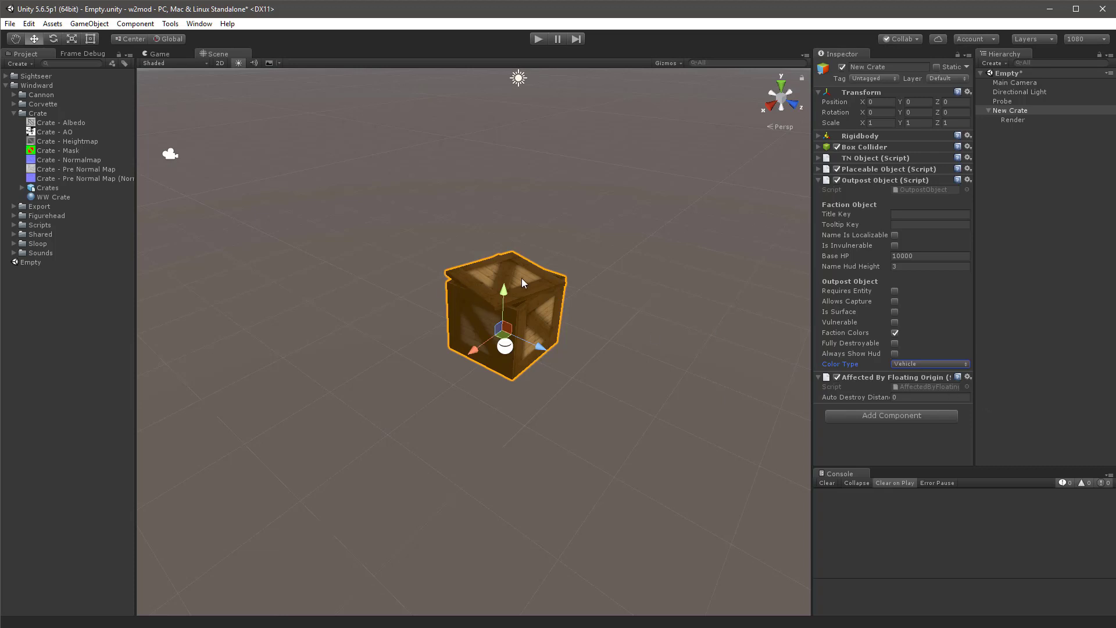
pyautogui.click(894, 332)
pyautogui.hotkey('alt', 'Tab')
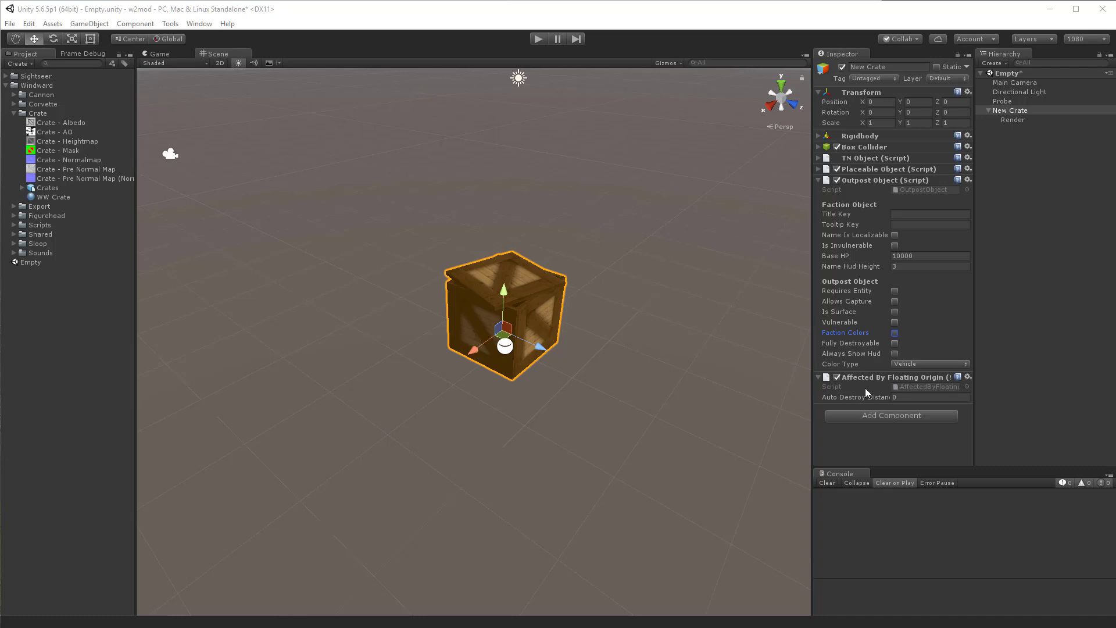
pyautogui.click(877, 413)
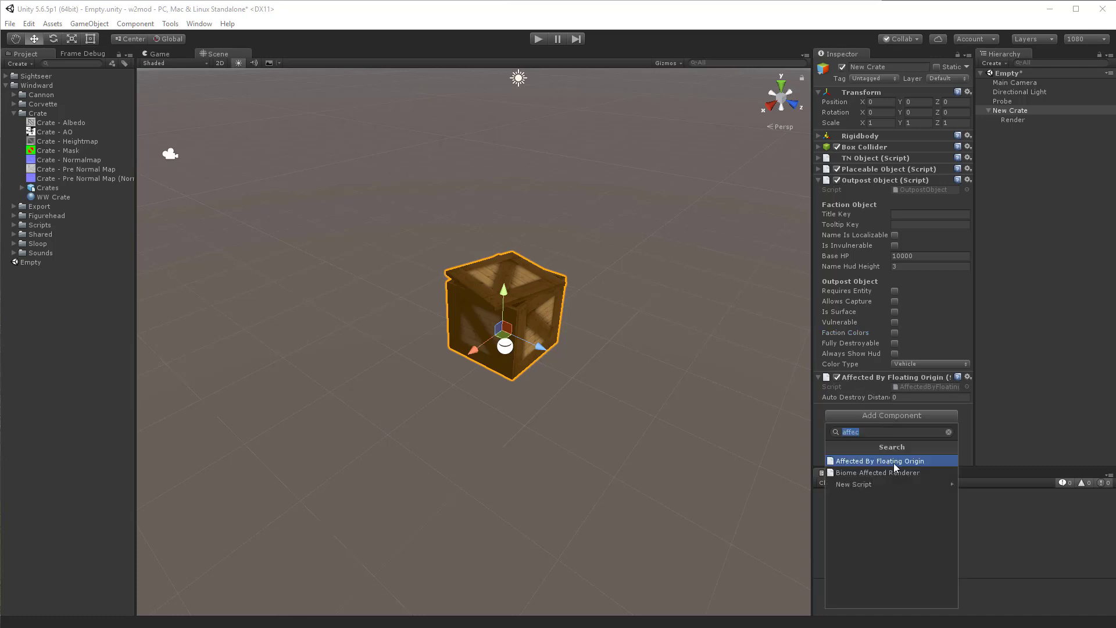
pyautogui.click(964, 430)
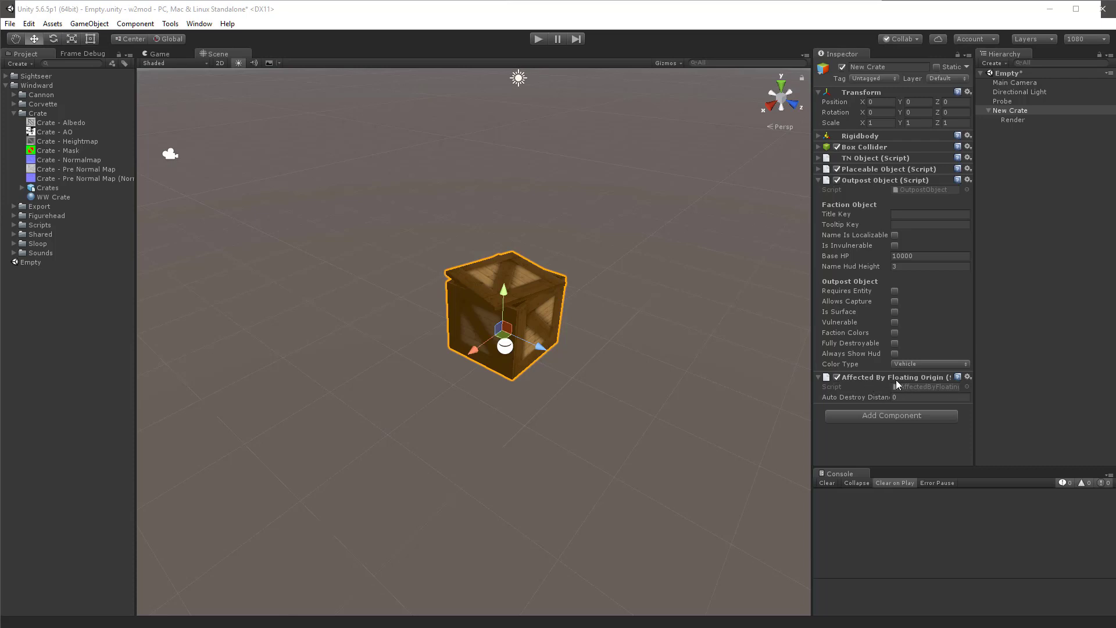
# Assign New Crate as the Placeable Object's Afo reference, and collapse the component's settings.
pyautogui.click(869, 170)
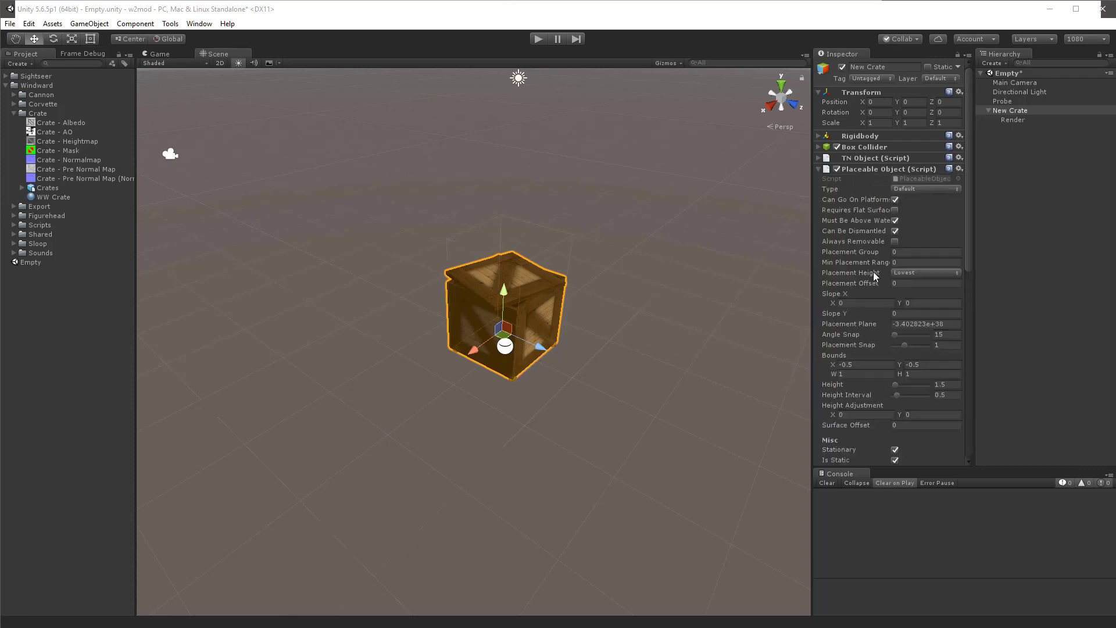
pyautogui.scroll(-5, 880, 390)
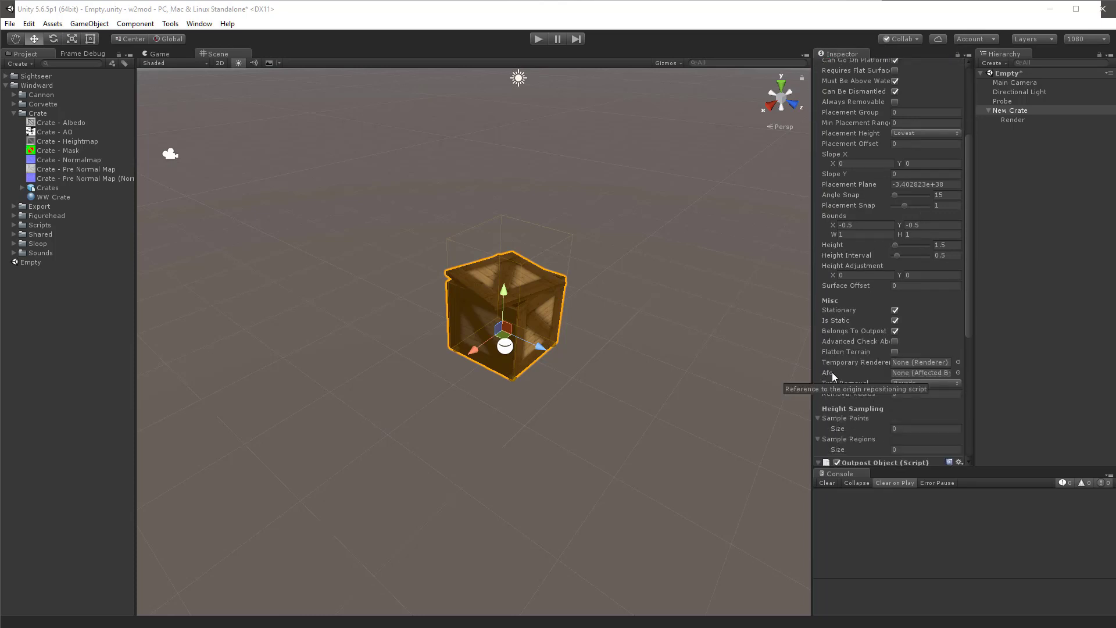
pyautogui.scroll(-1, 832, 372)
pyautogui.moveTo(1011, 110); pyautogui.dragTo(905, 337)
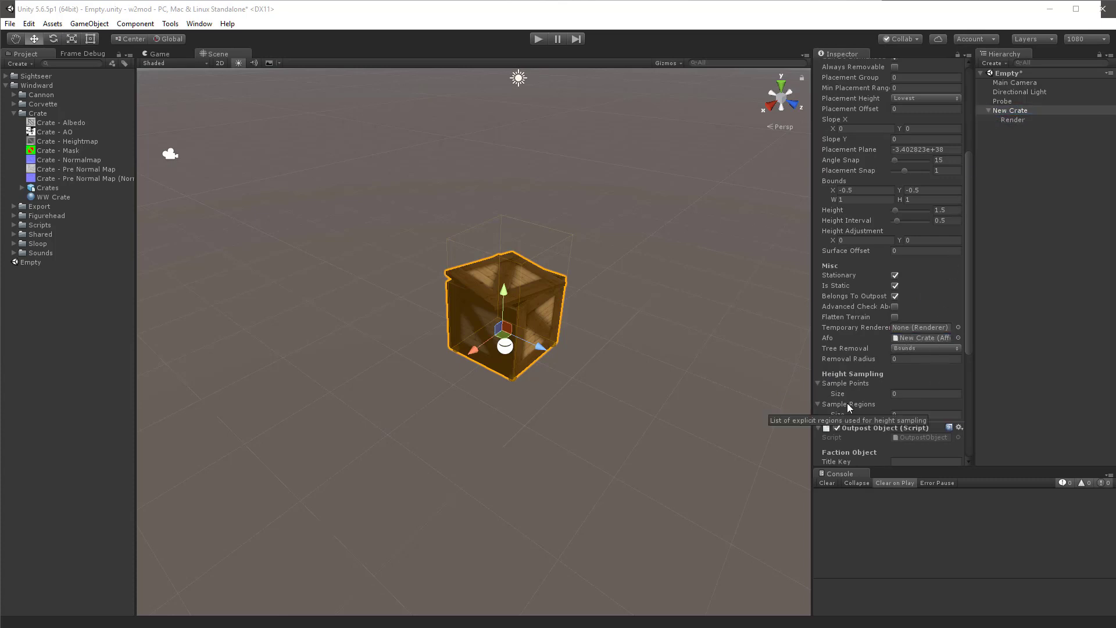
pyautogui.scroll(3, 857, 393)
pyautogui.scroll(2, 873, 369)
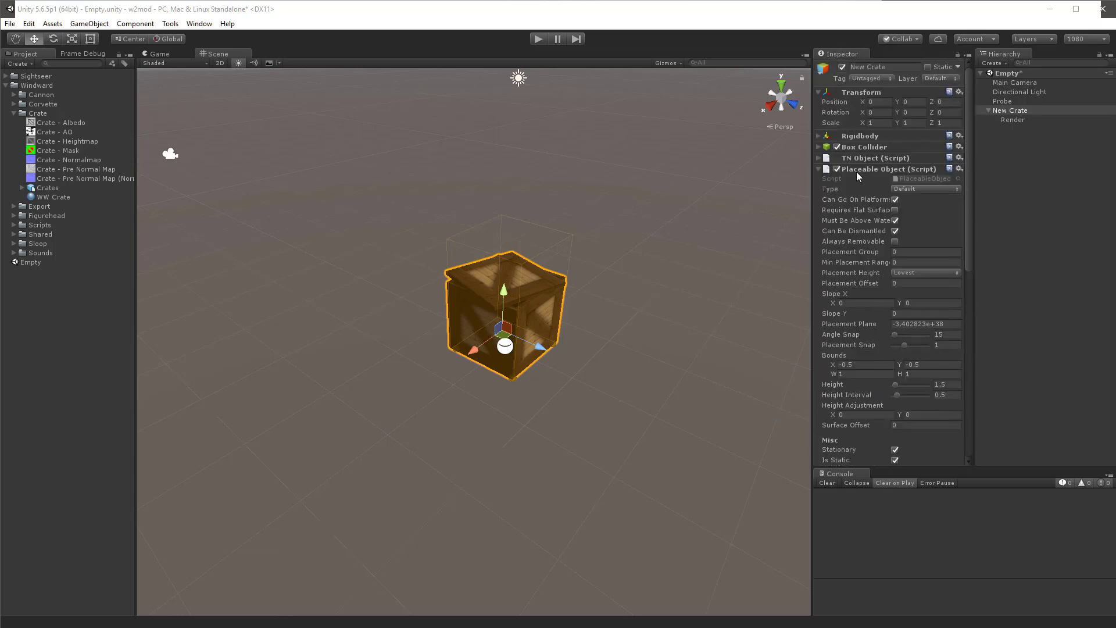
pyautogui.click(873, 175)
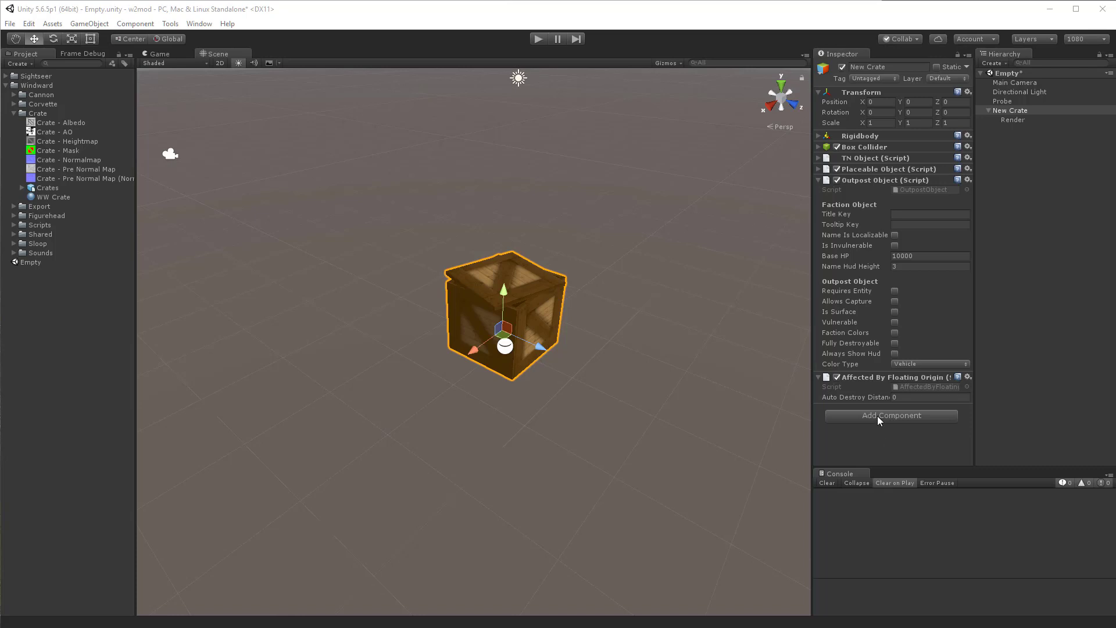
# Add the Prefab Filter component to New Crate.
pyautogui.click(890, 417)
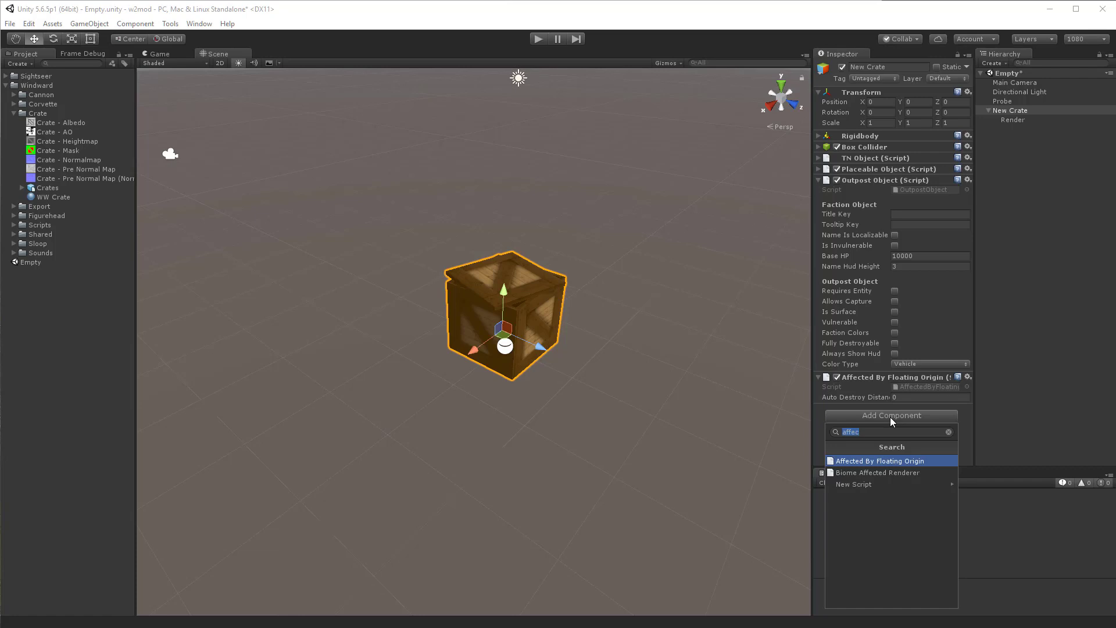
pyautogui.write('prefab fi')
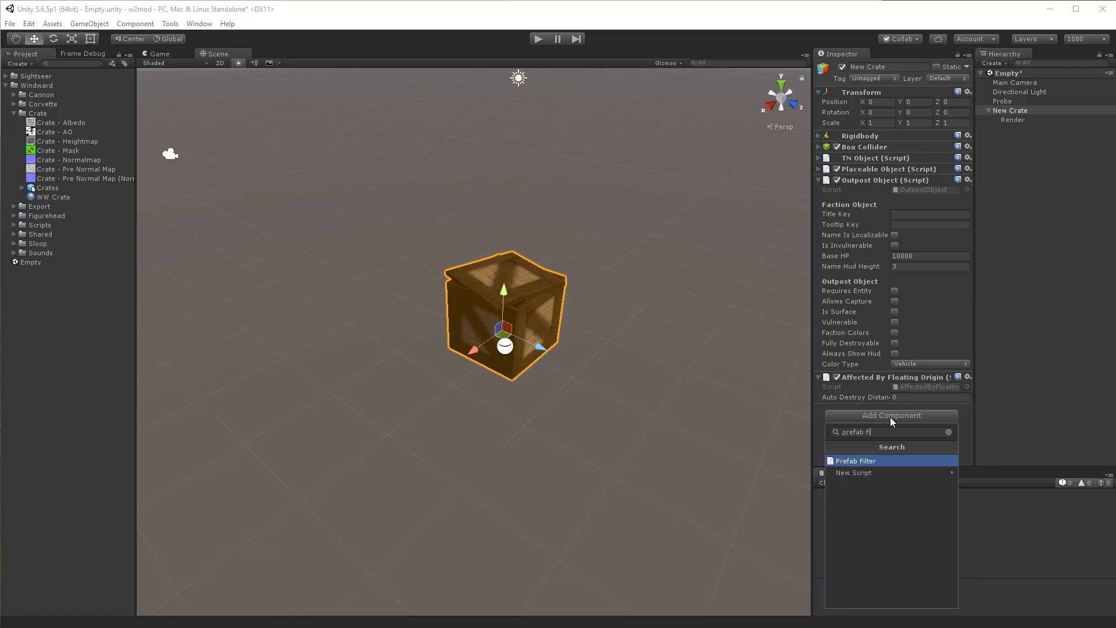
pyautogui.click(876, 460)
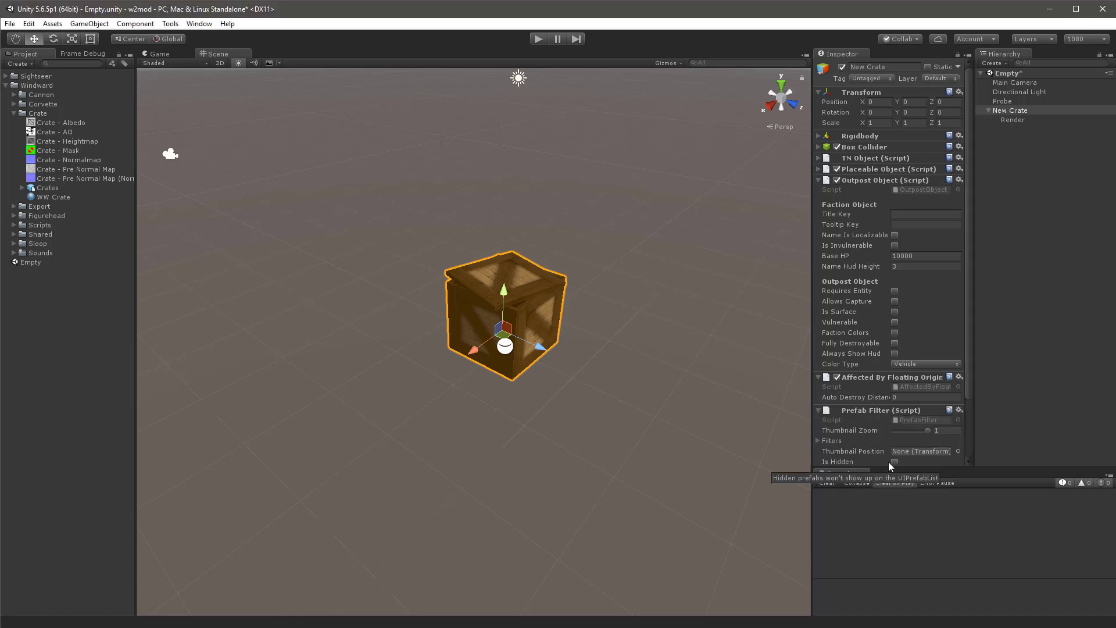
# Expand the Prefab Filter's Filters list and set its size to 2.
pyautogui.scroll(-3, 862, 455)
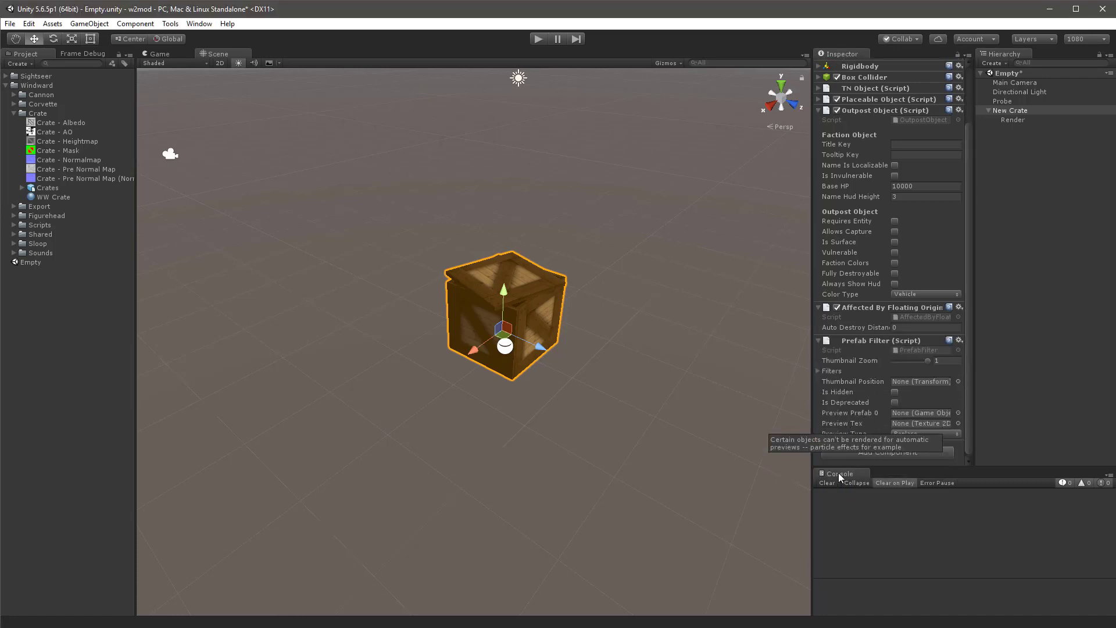
pyautogui.click(827, 372)
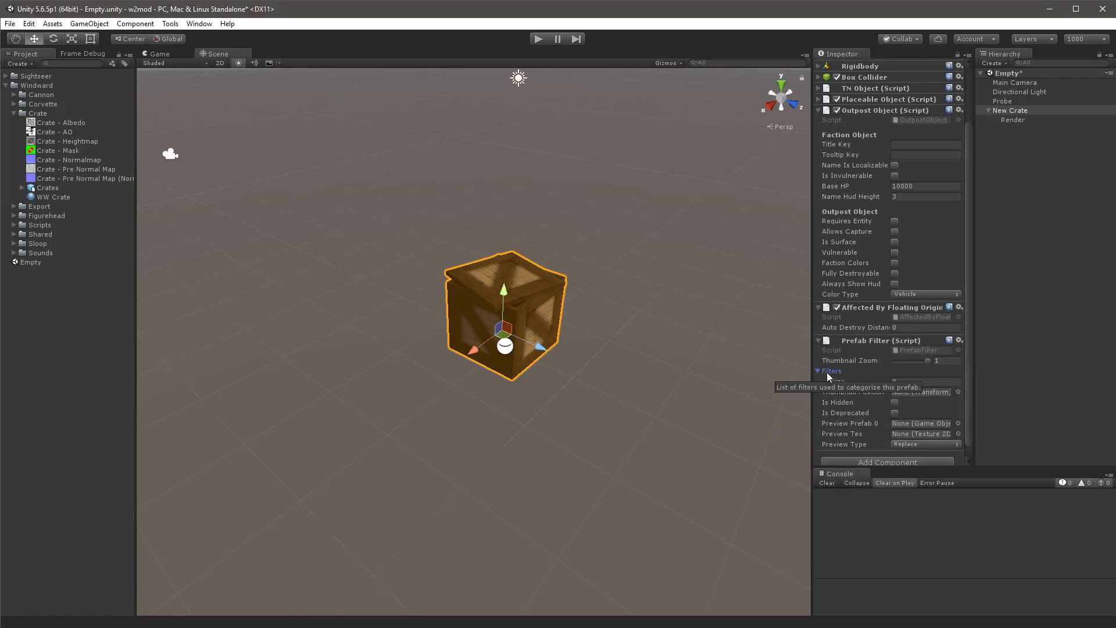
pyautogui.click(916, 381)
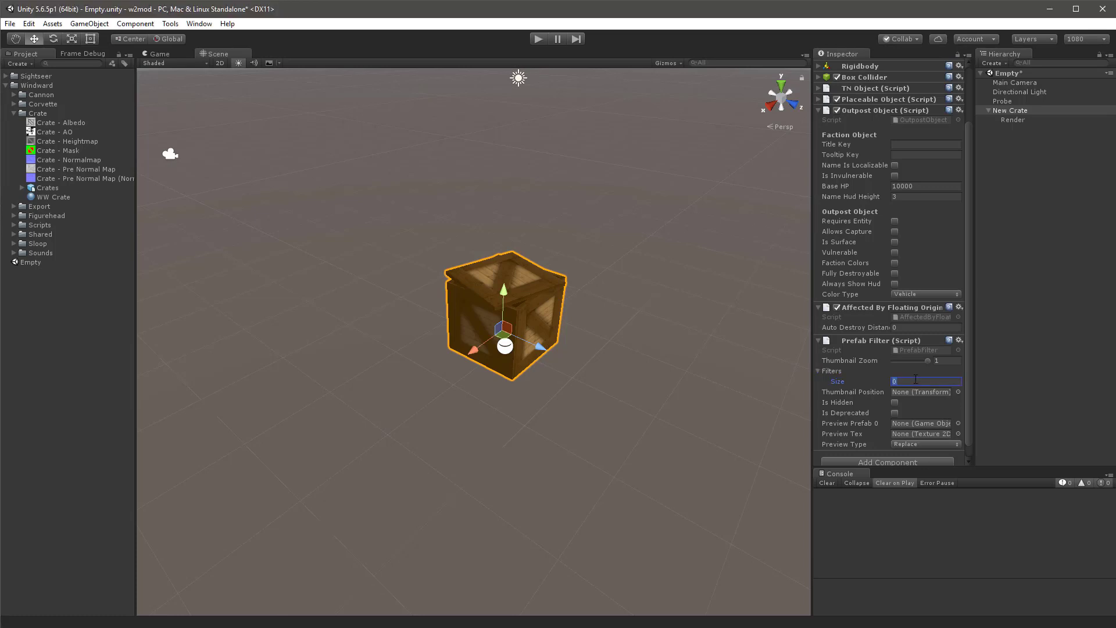
pyautogui.write('1')
pyautogui.press('Return')
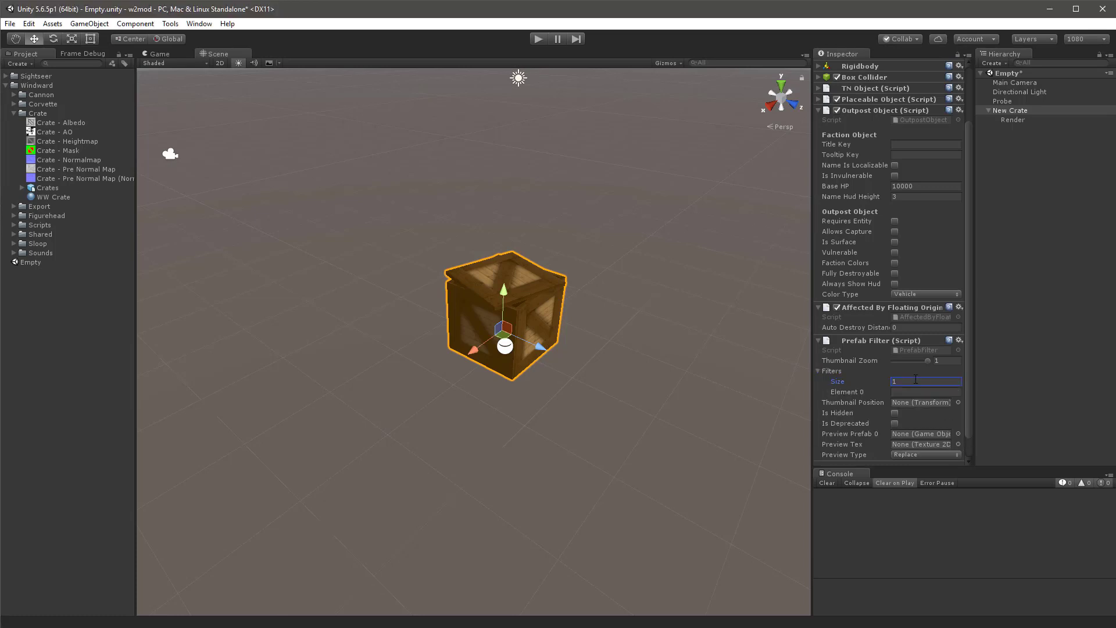
pyautogui.click(904, 392)
pyautogui.click(908, 381)
pyautogui.write('2')
pyautogui.press('Return')
# Set the Prefab Filter's Element 0 to "world" and Element 1 to "container".
pyautogui.click(903, 393)
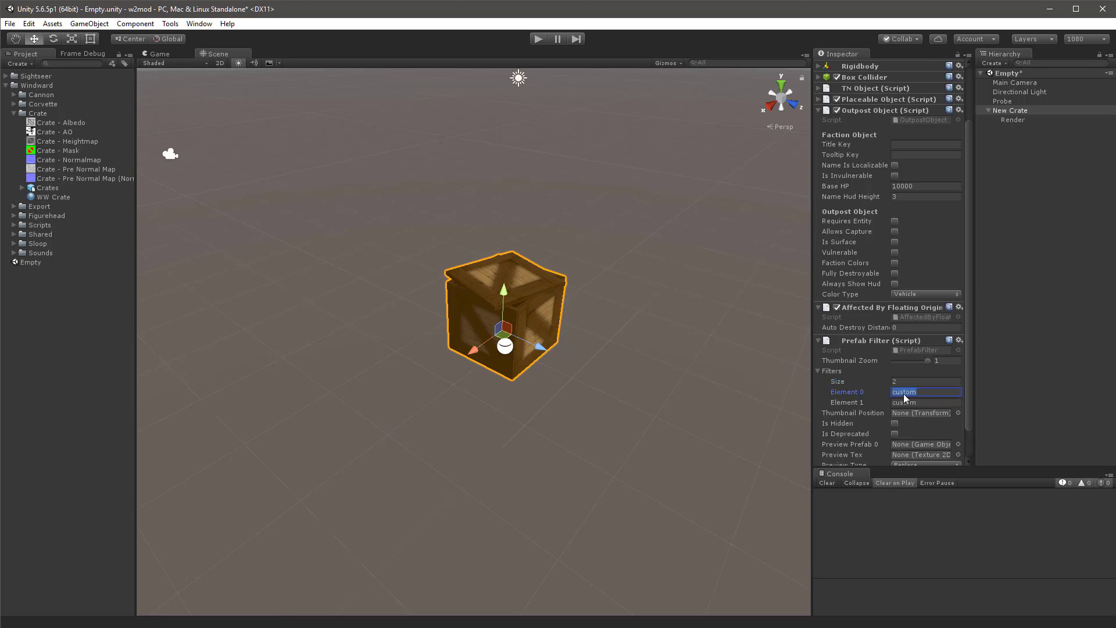
pyautogui.write('world')
pyautogui.click(906, 402)
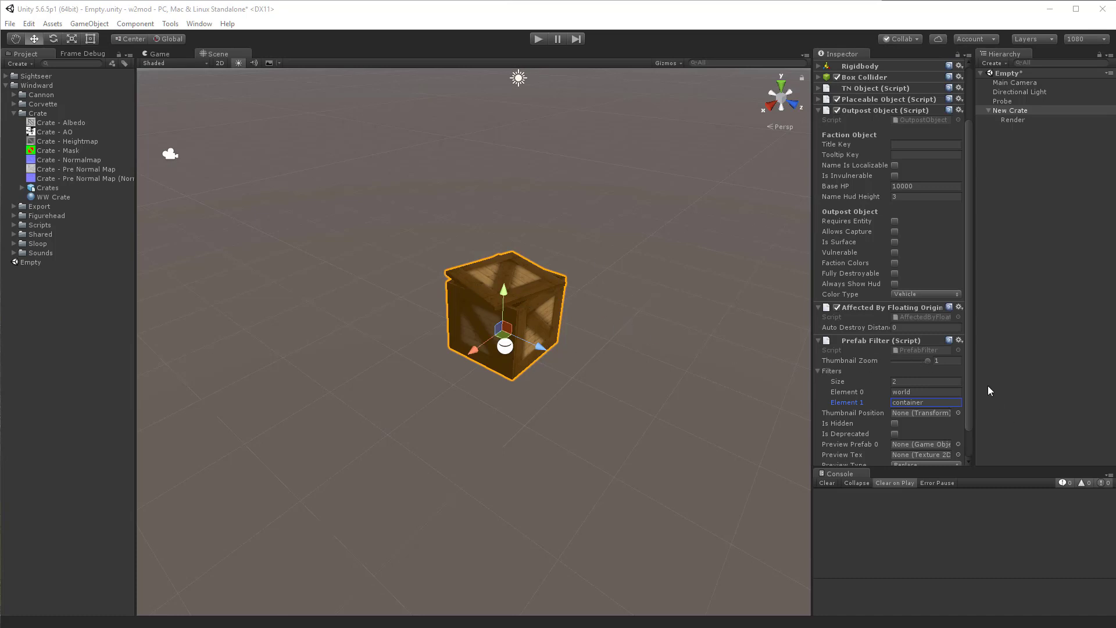
# Set the Prefab Filter's Thumbnail Zoom to 0.75.
pyautogui.moveTo(928, 361); pyautogui.dragTo(925, 360)
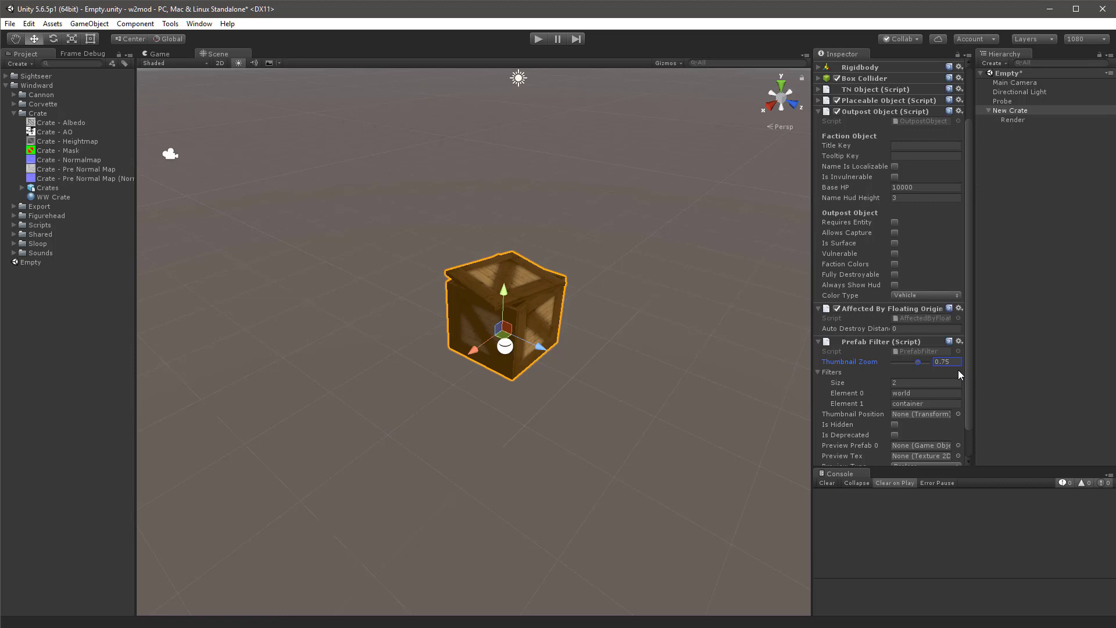
pyautogui.scroll(-2, 958, 370)
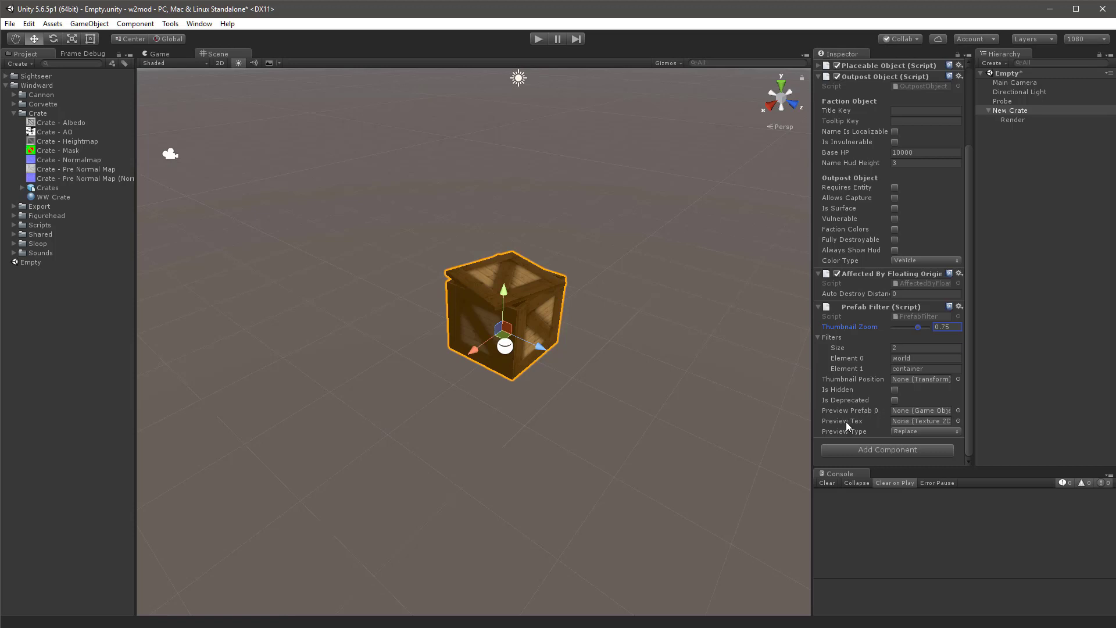
pyautogui.moveTo(859, 423)
# Collapse the Prefab Filter, Affected By Floating Origin and Outpost Object components of New Crate.
pyautogui.click(876, 305)
pyautogui.click(873, 376)
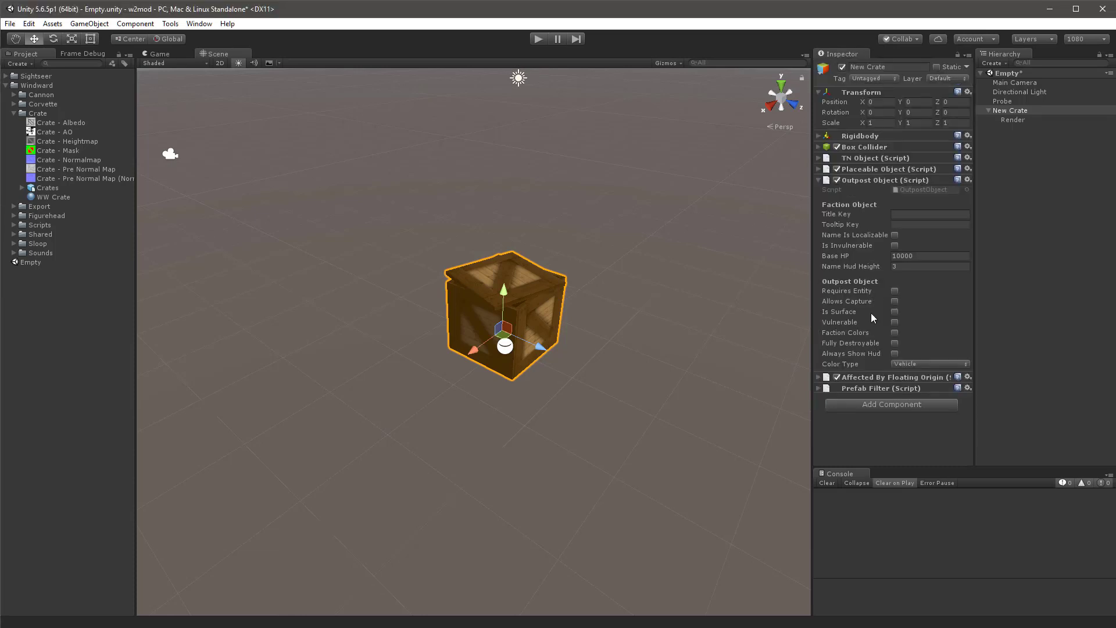
pyautogui.click(859, 180)
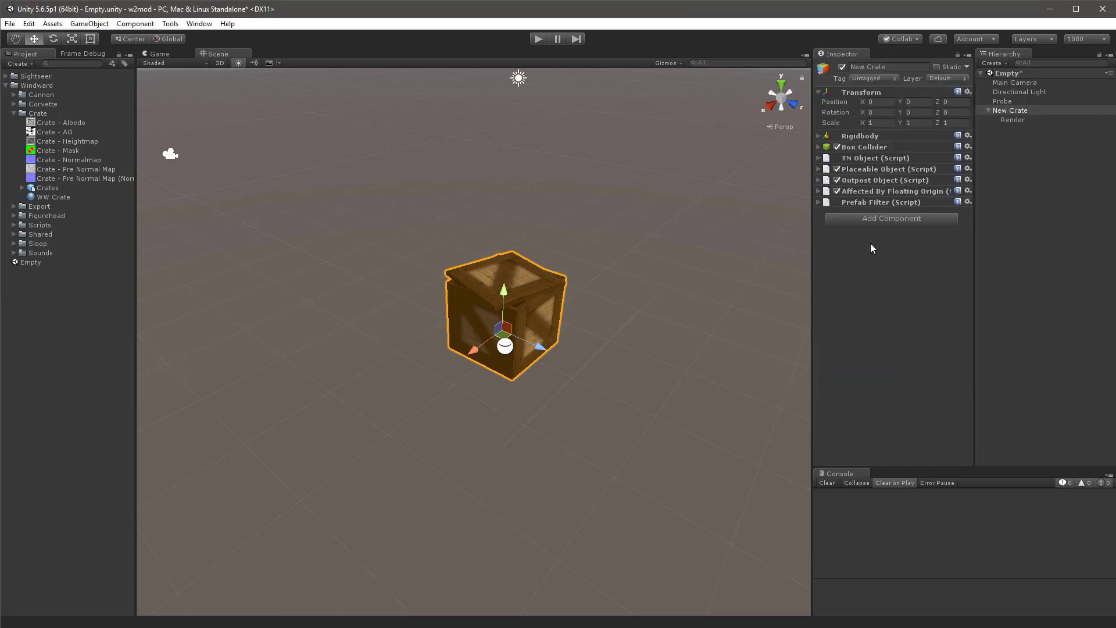
# Add the Crafting Requirement component to New Crate.
pyautogui.click(879, 220)
pyautogui.write('craf')
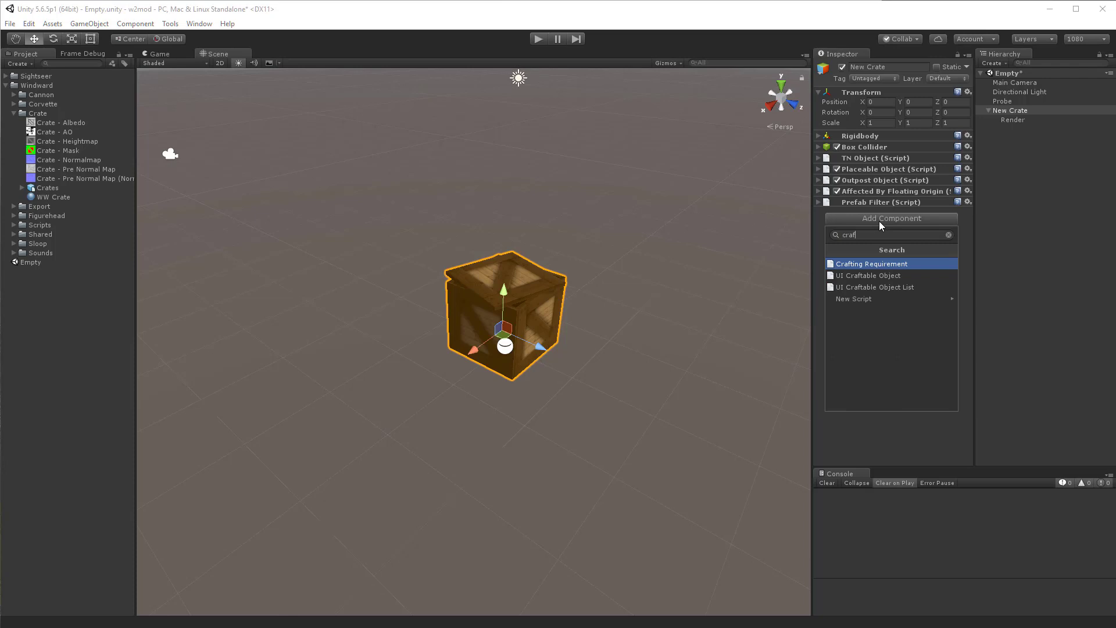
pyautogui.click(901, 264)
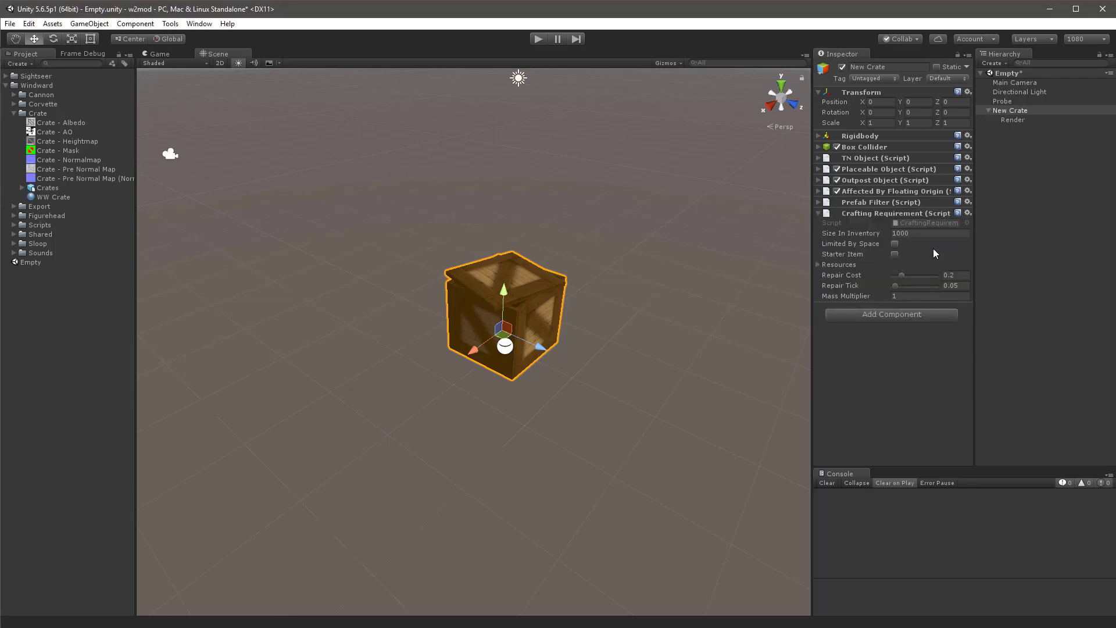
# Expand the Crafting Requirement's Resources list and set its size to 1.
pyautogui.click(856, 265)
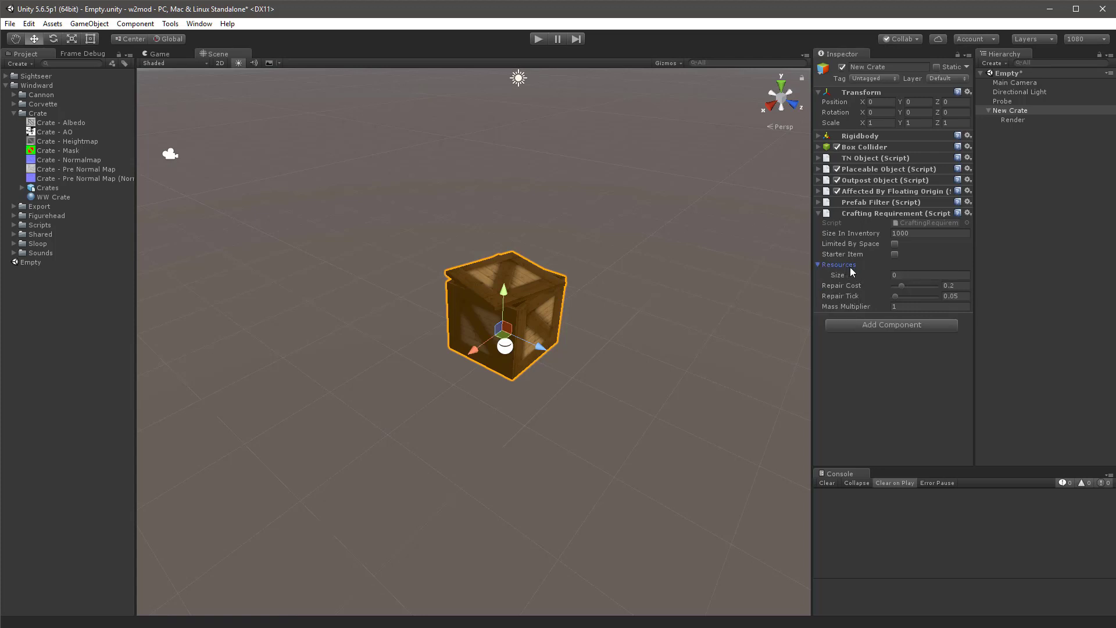
pyautogui.click(909, 276)
pyautogui.write('1')
pyautogui.press('Return')
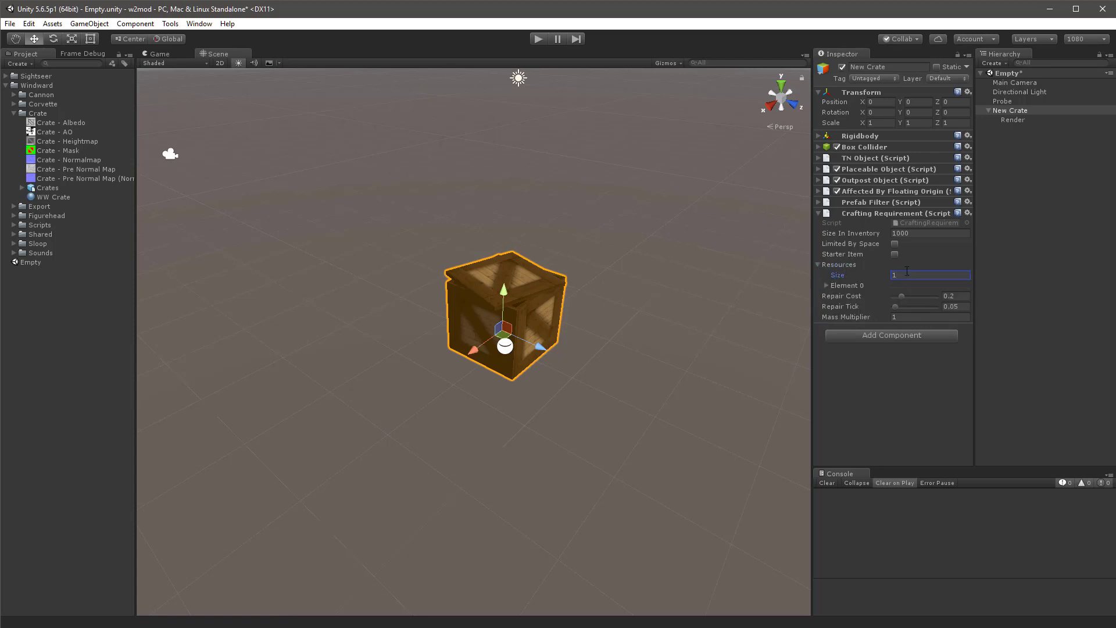
# Name the Crafting Requirement's first resource "Metal" and set its value to 2000.
pyautogui.click(869, 286)
pyautogui.click(910, 296)
pyautogui.write('Metal')
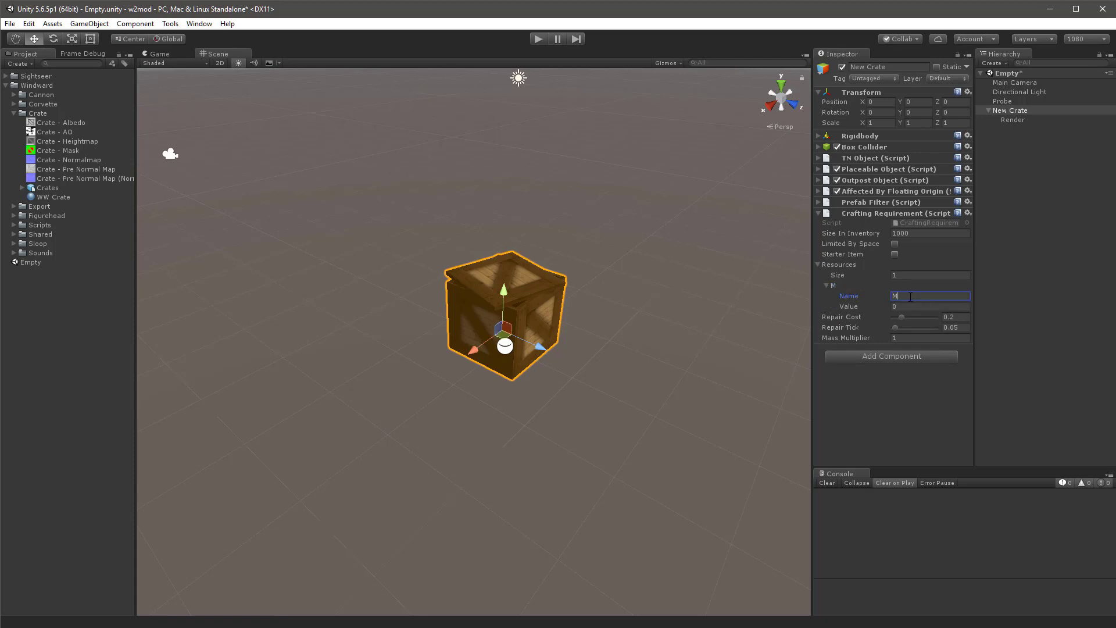
pyautogui.click(901, 310)
pyautogui.hotkey('alt', 'Tab')
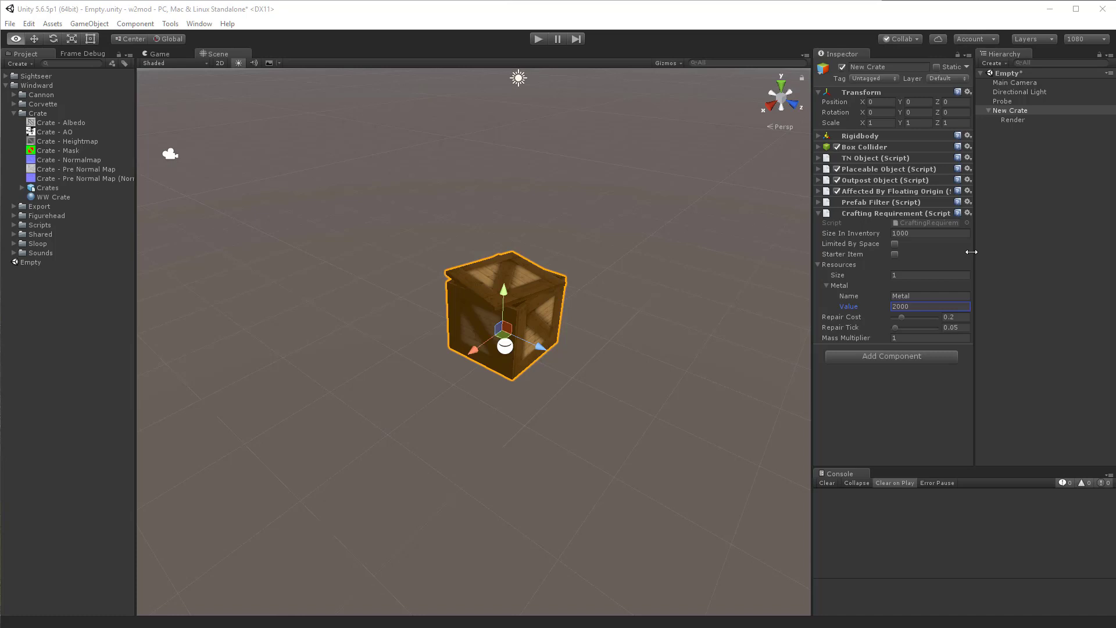
# Check the Outpost Object's settings, and leave it and the Crafting Requirement component collapsed.
pyautogui.click(881, 180)
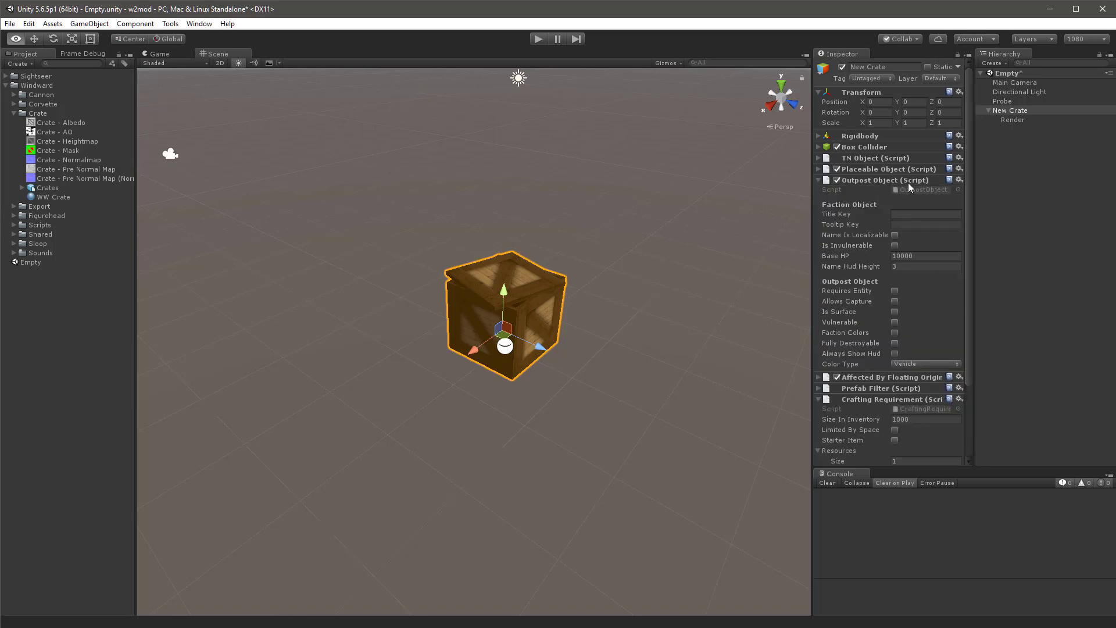
pyautogui.click(901, 180)
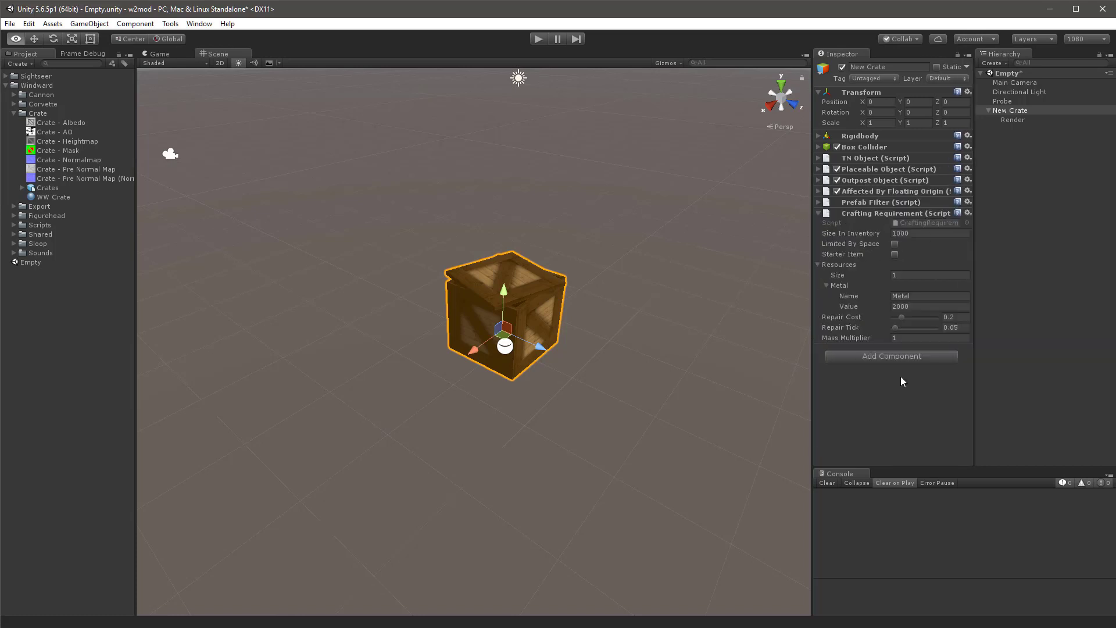
pyautogui.click(870, 213)
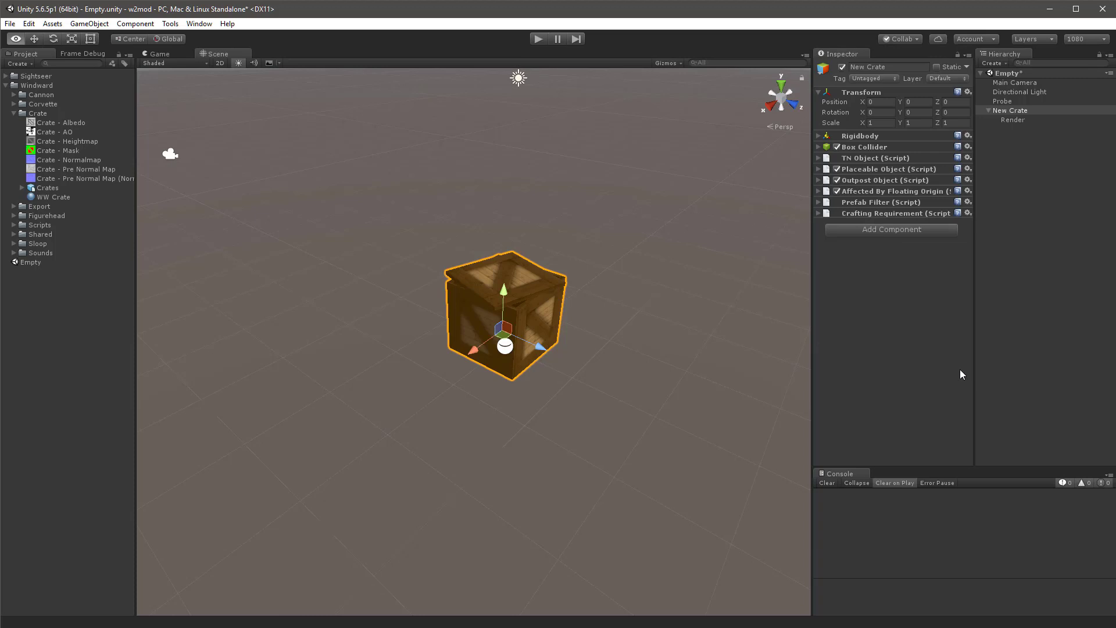
# Add the LOD Instance component to New Crate.
pyautogui.hotkey('alt', 'Tab')
pyautogui.click(874, 229)
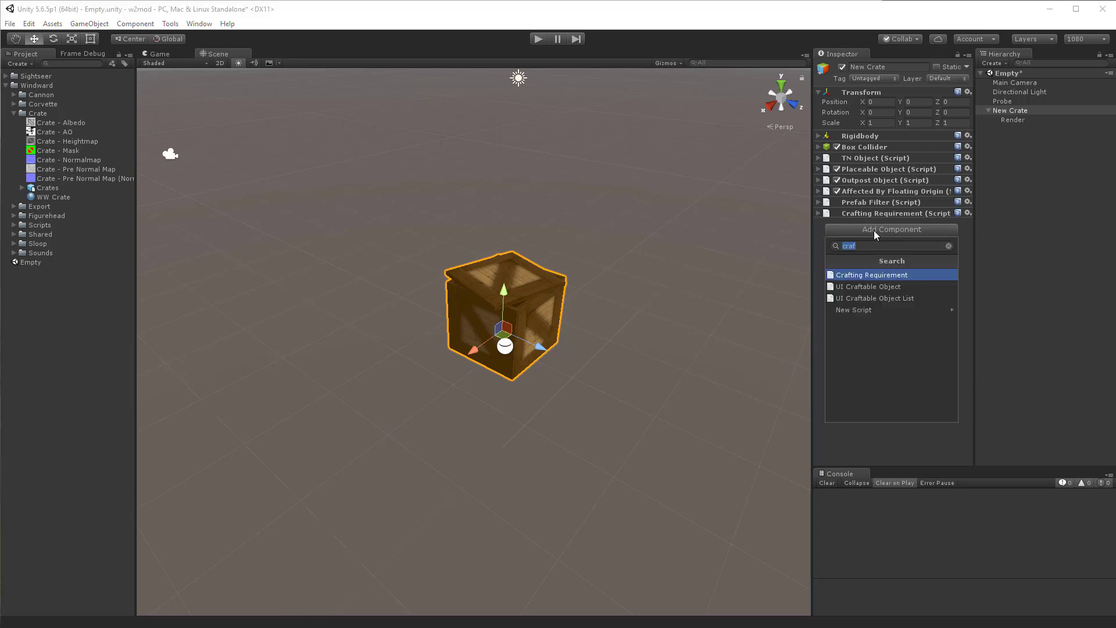
pyautogui.write('lo')
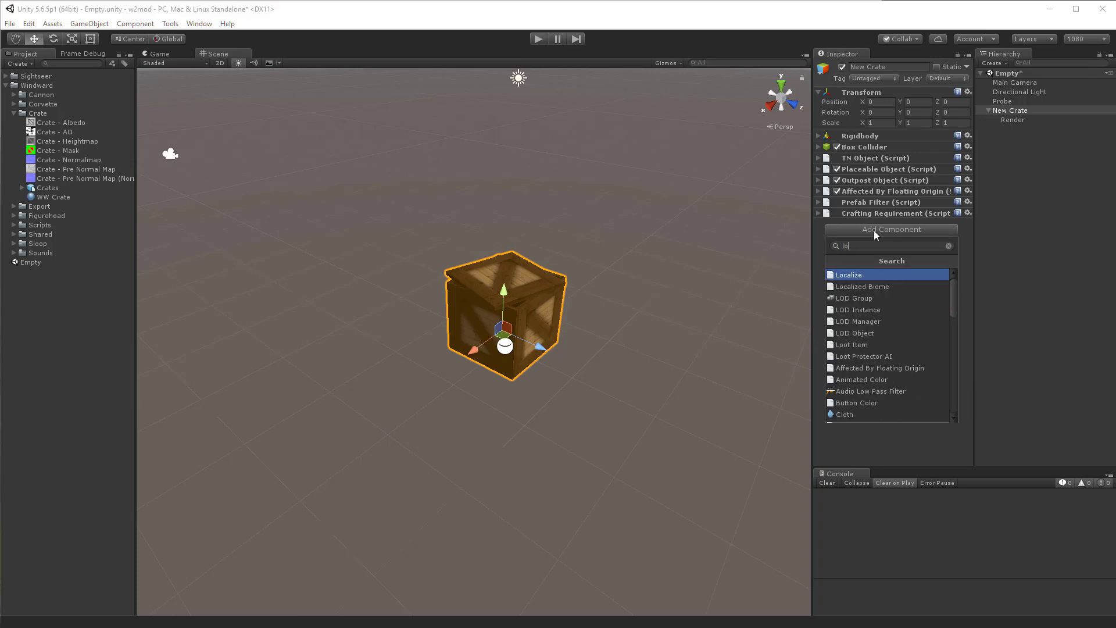
pyautogui.write('d in')
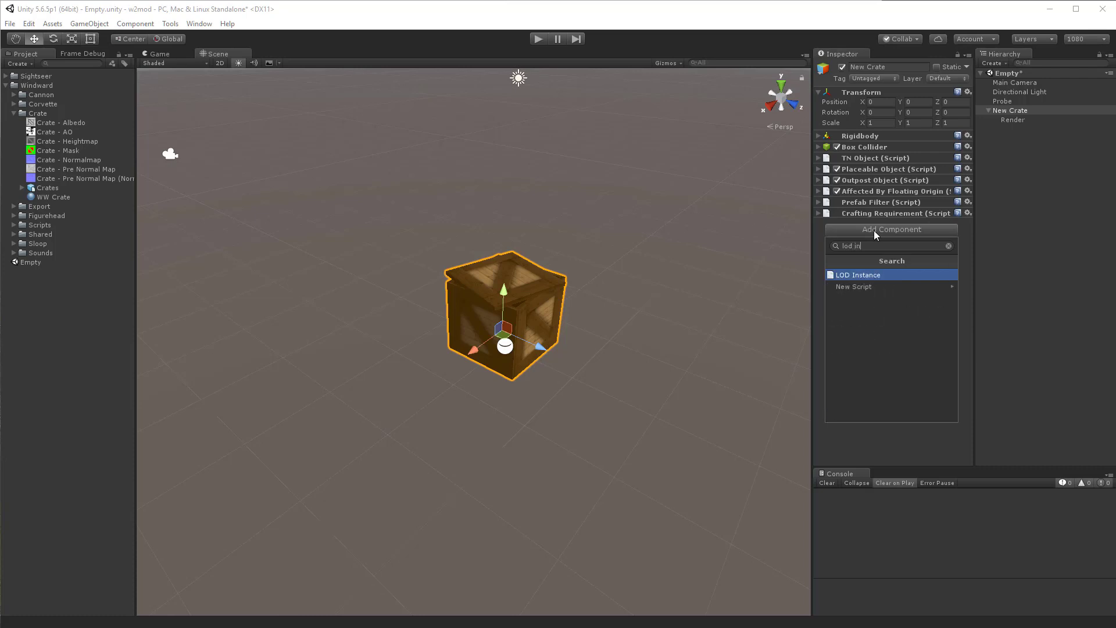
pyautogui.click(870, 277)
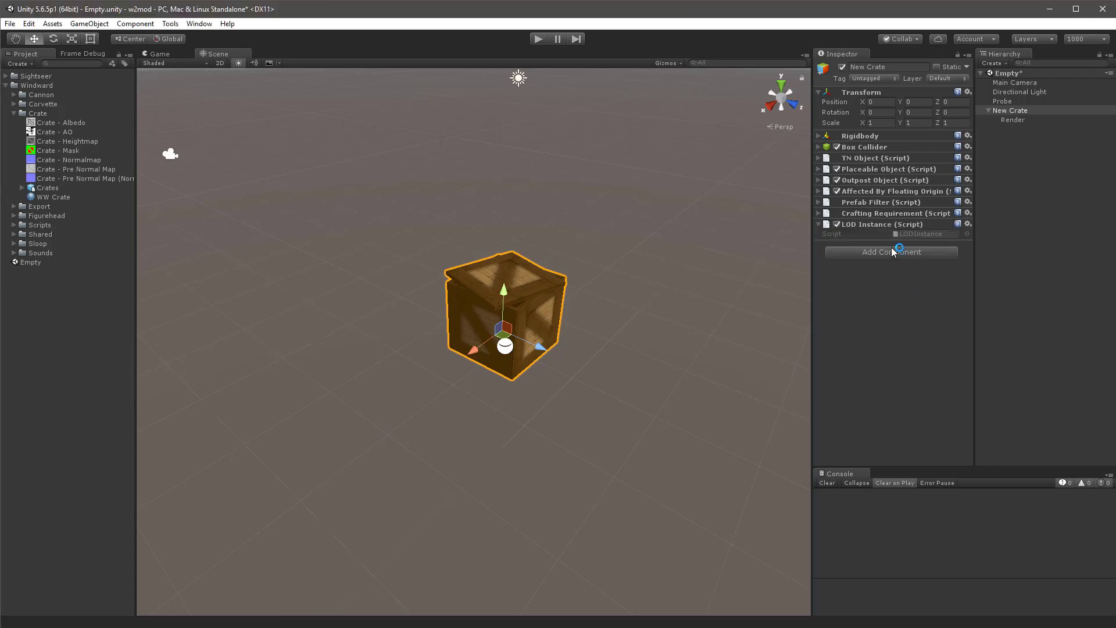
# Inspect the WW Crate material's texture settings on the Render child object.
pyautogui.click(1012, 119)
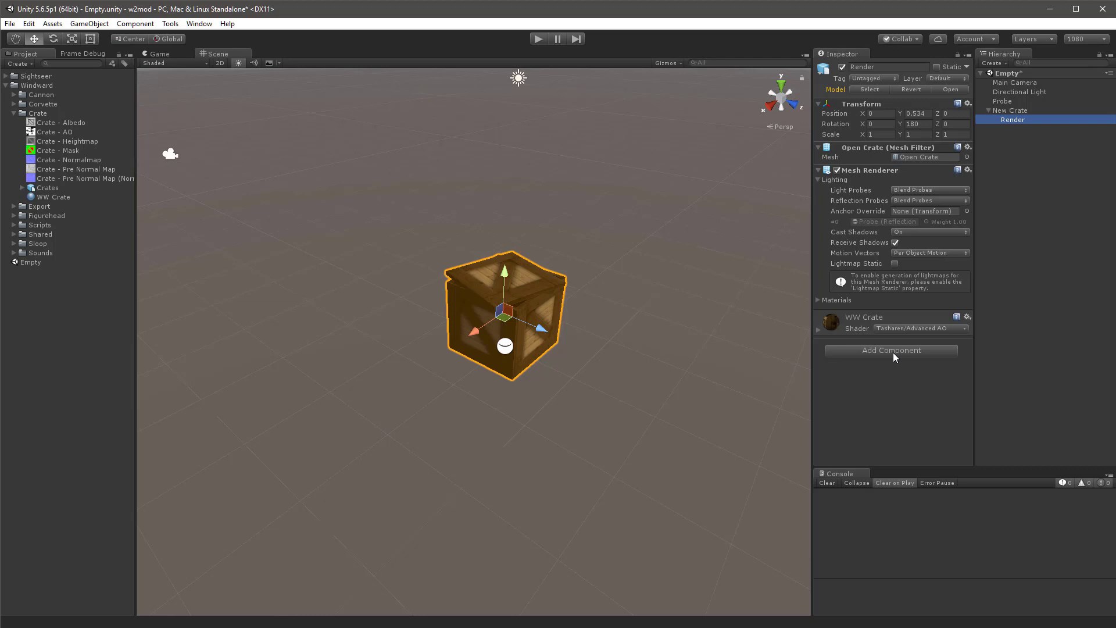
pyautogui.click(856, 328)
pyautogui.scroll(-3, 895, 377)
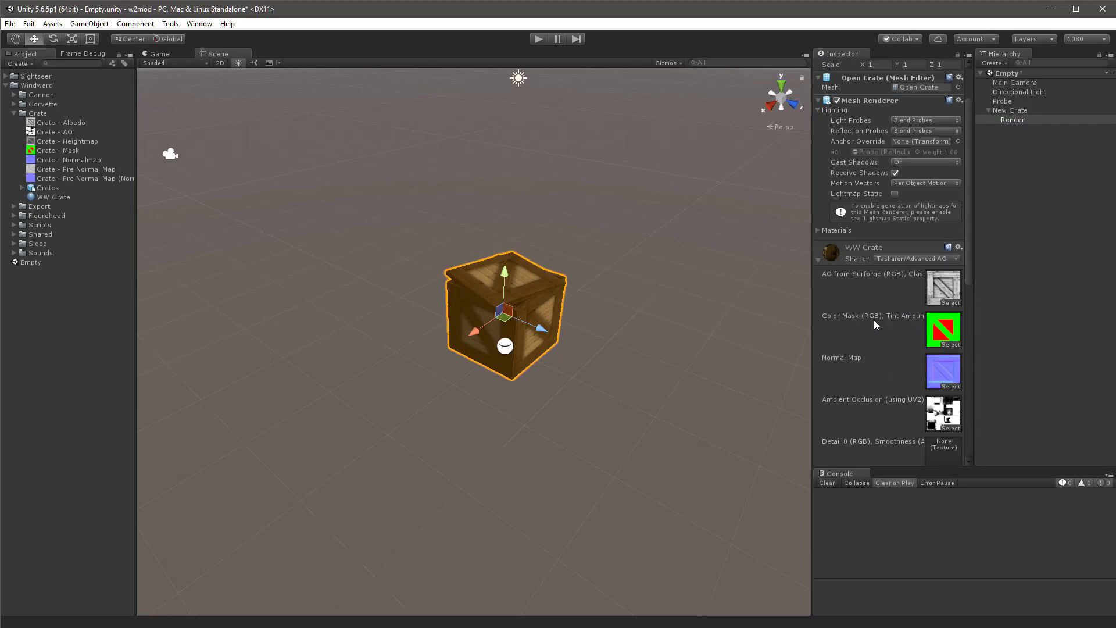
pyautogui.scroll(3, 873, 324)
pyautogui.click(867, 342)
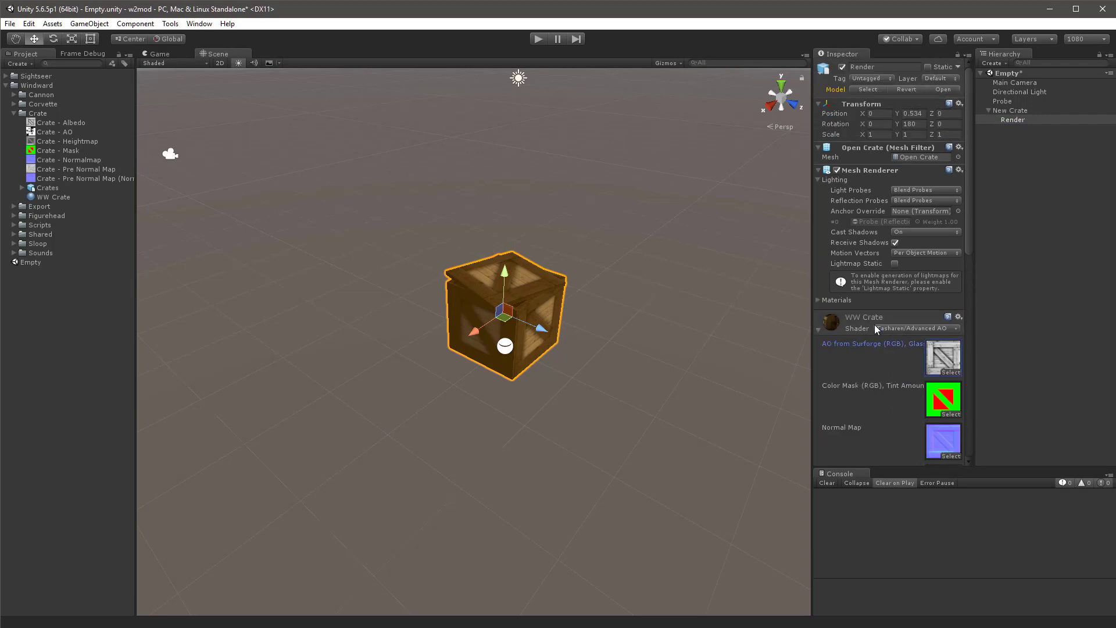
pyautogui.click(860, 317)
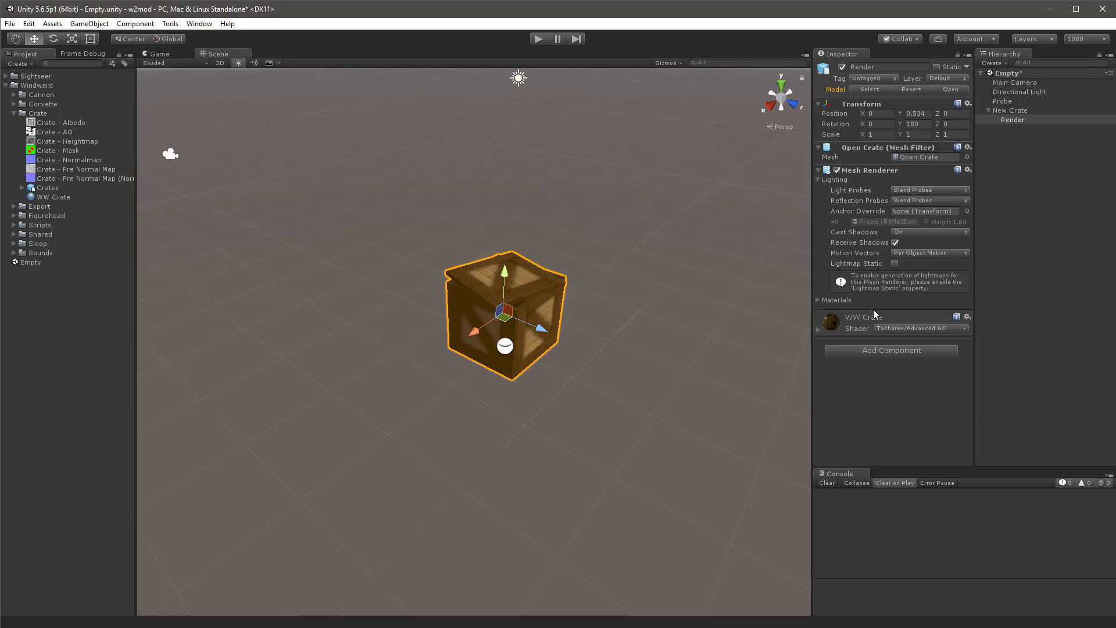
# Add the Faction Object Renderer component to Render and look over its configuration and references.
pyautogui.click(863, 354)
pyautogui.write('fact')
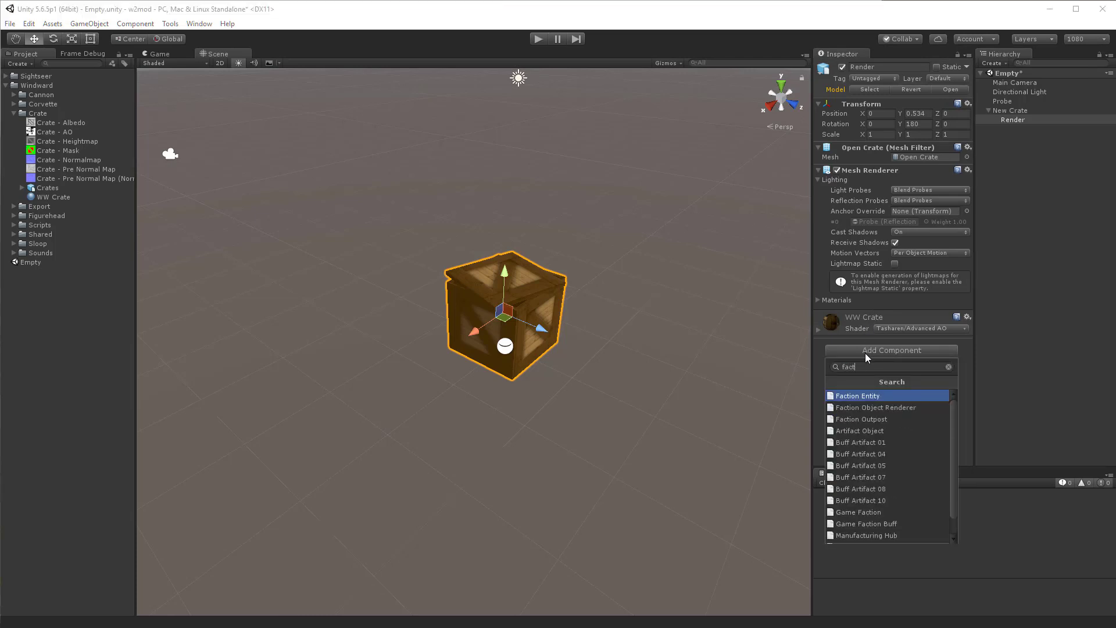
pyautogui.write('ion')
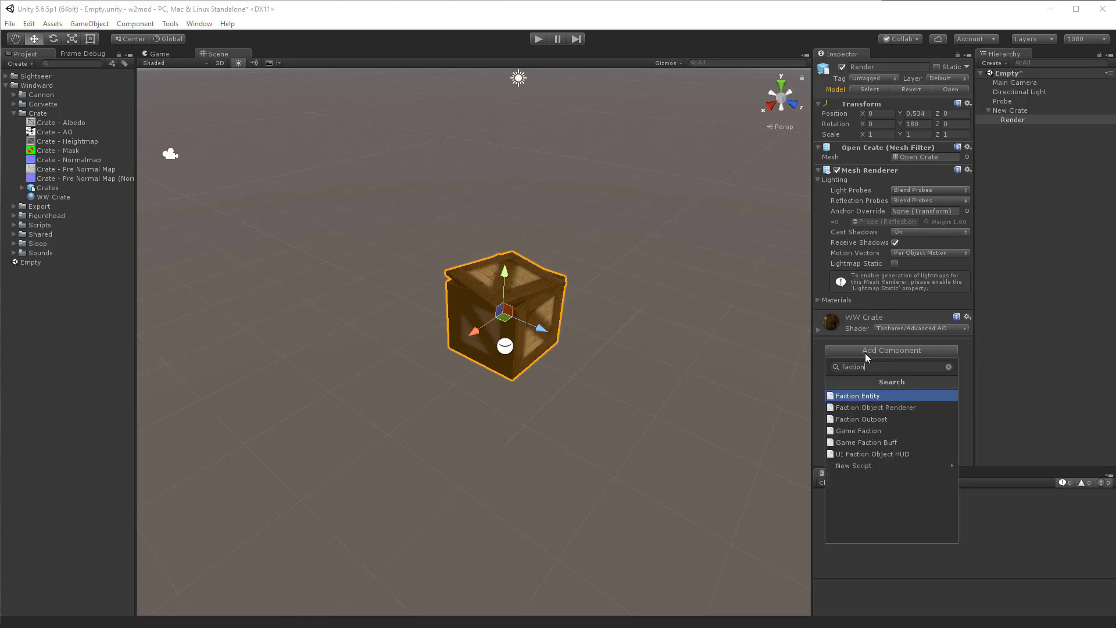
pyautogui.click(917, 407)
pyautogui.scroll(-3, 950, 395)
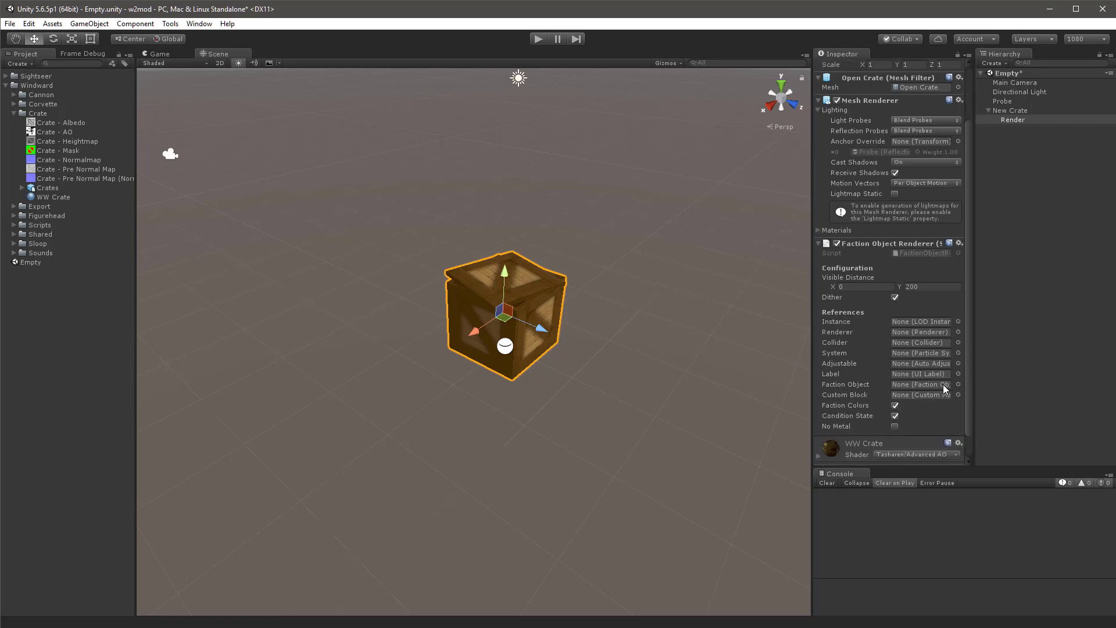
pyautogui.scroll(2, 942, 385)
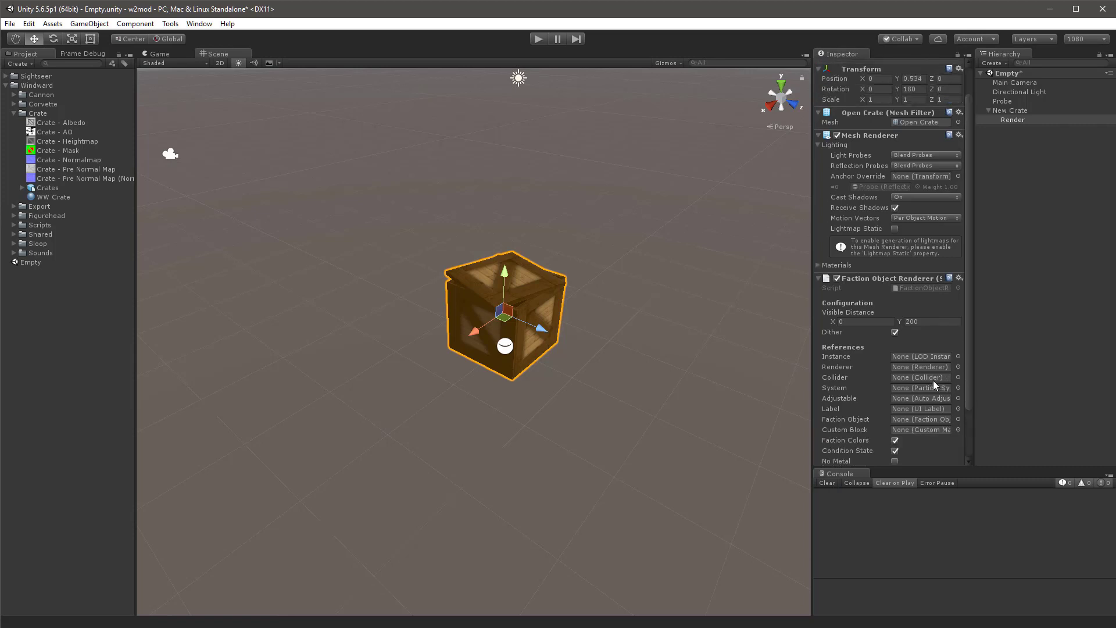
# Check New Crate's Outpost Object settings, and remove the Faction Object Renderer component from Render.
pyautogui.click(1006, 111)
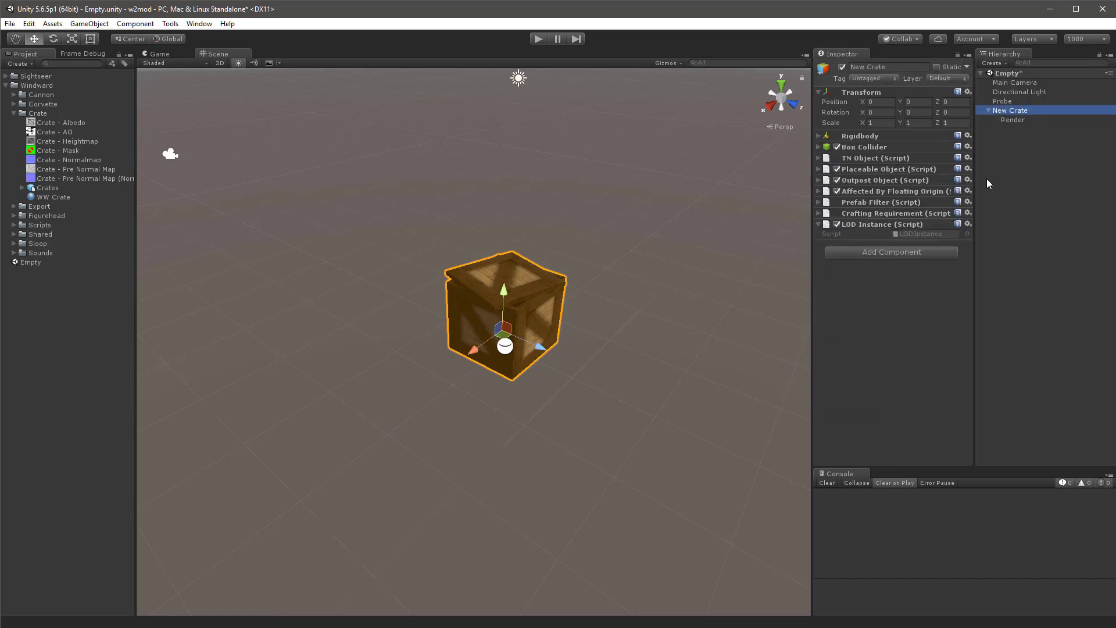
pyautogui.click(868, 182)
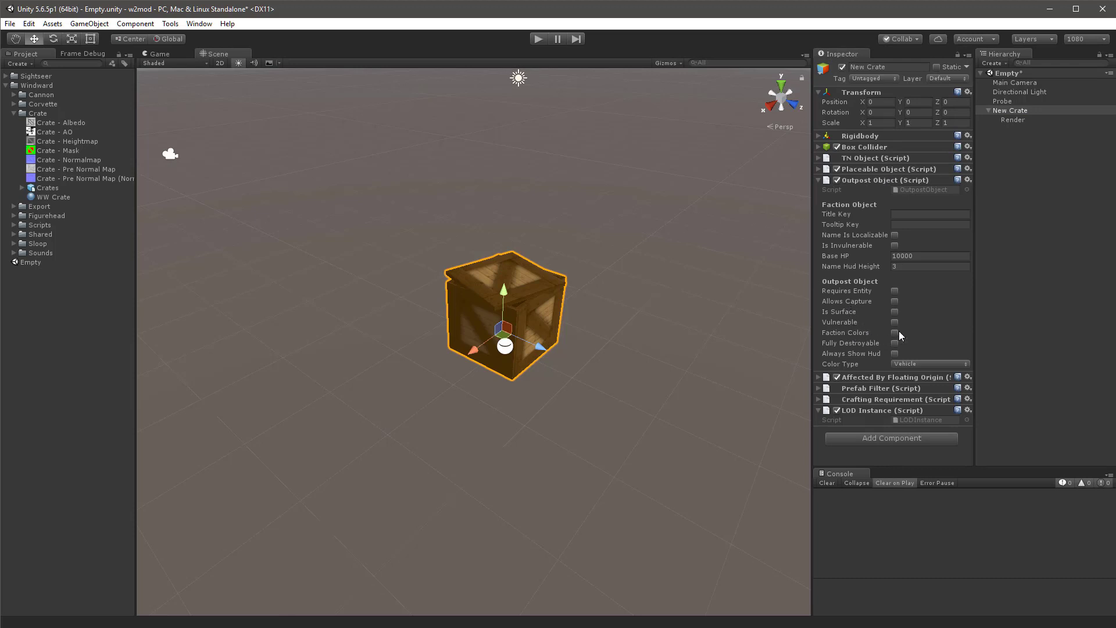
pyautogui.click(1012, 120)
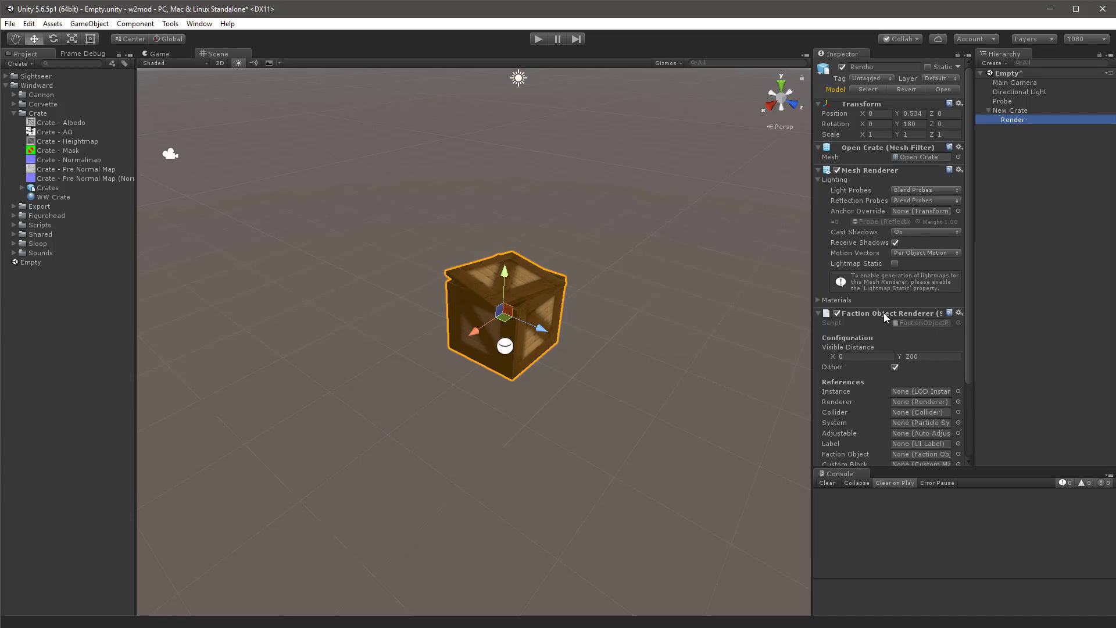
pyautogui.rightClick(875, 315)
pyautogui.click(917, 339)
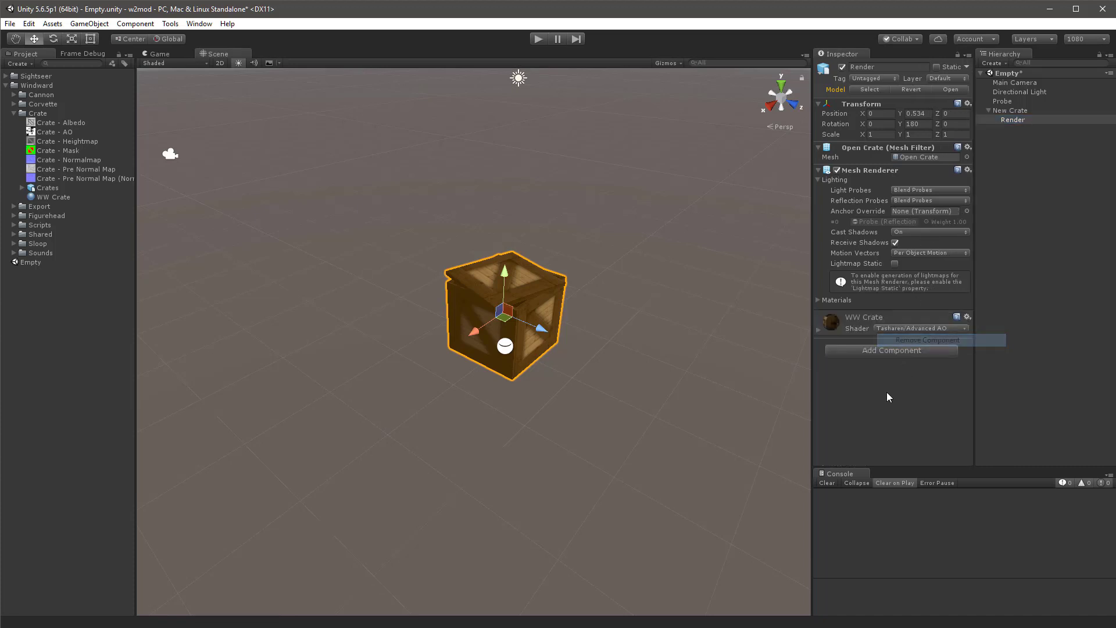
# Add the LOD Object component to Render.
pyautogui.click(874, 351)
pyautogui.write('lod')
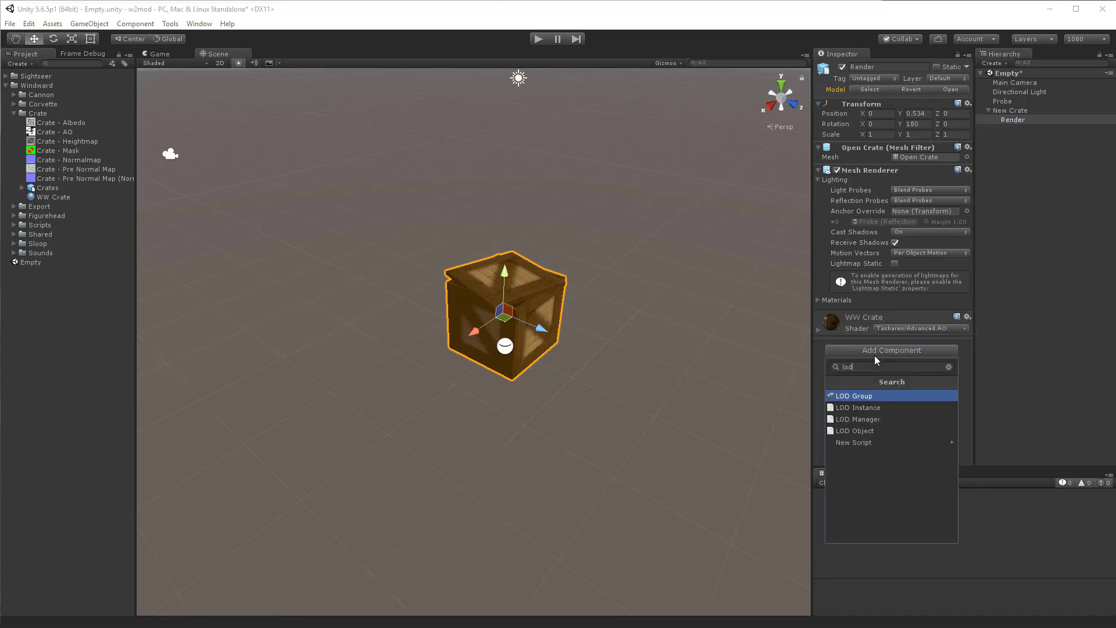
pyautogui.write(' ob')
pyautogui.click(874, 396)
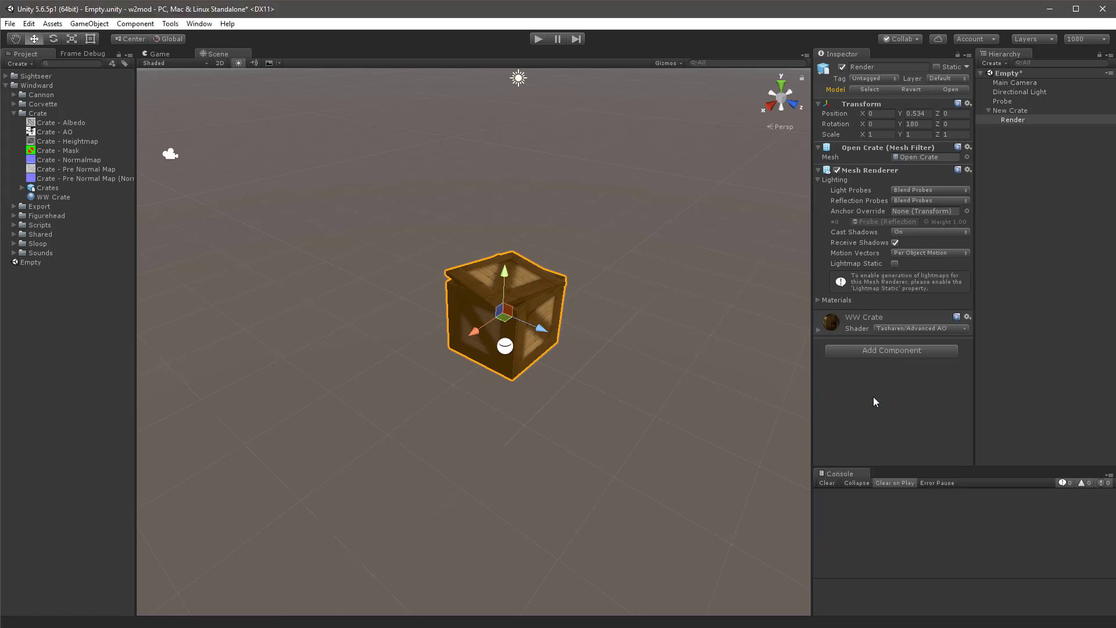
pyautogui.scroll(-3, 920, 413)
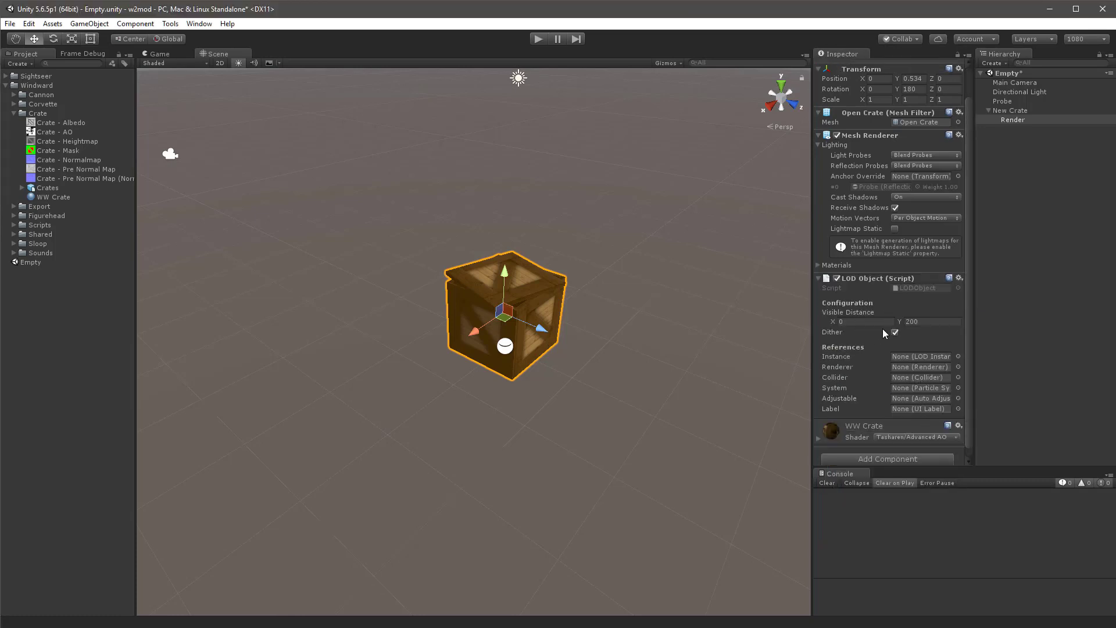
# Review New Crate's LOD Instance component and the LOD Object settings on Render.
pyautogui.click(1018, 111)
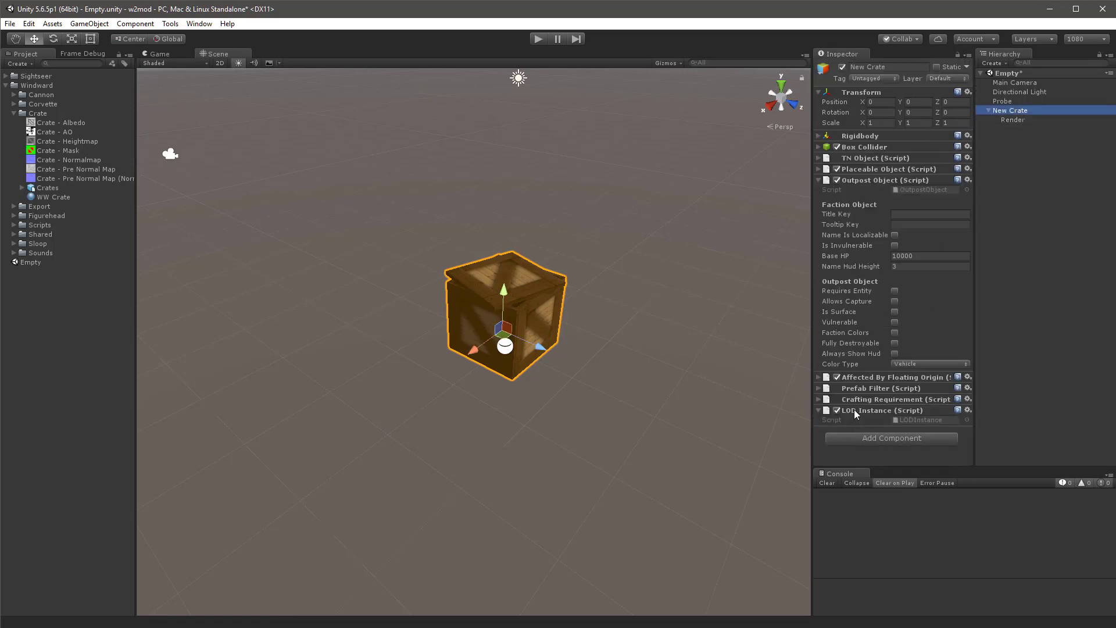
pyautogui.click(1009, 120)
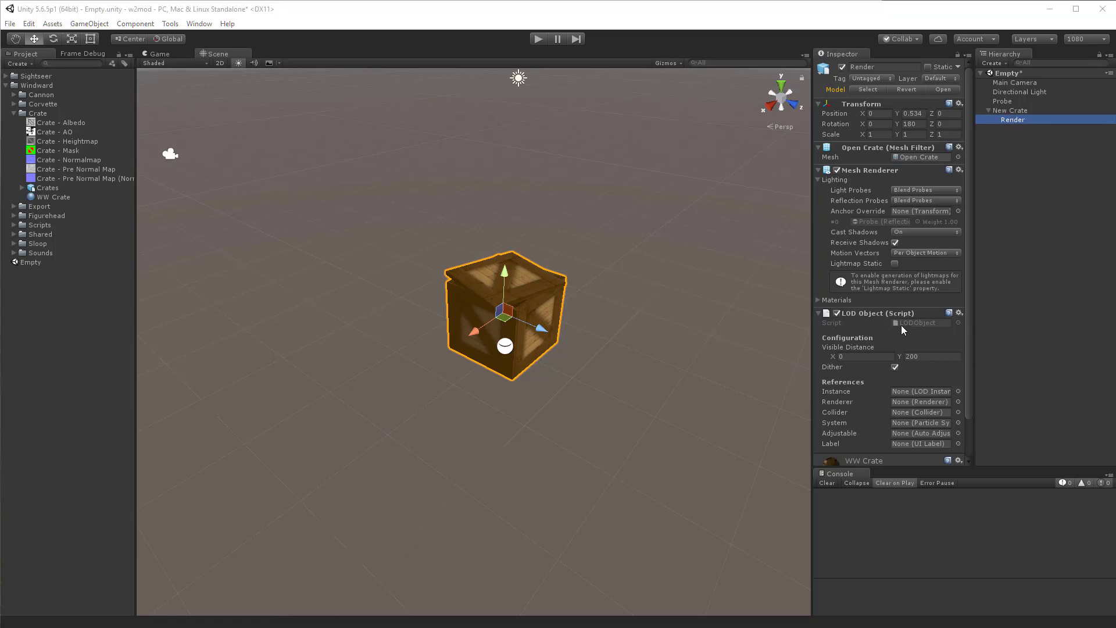
pyautogui.scroll(-3, 856, 320)
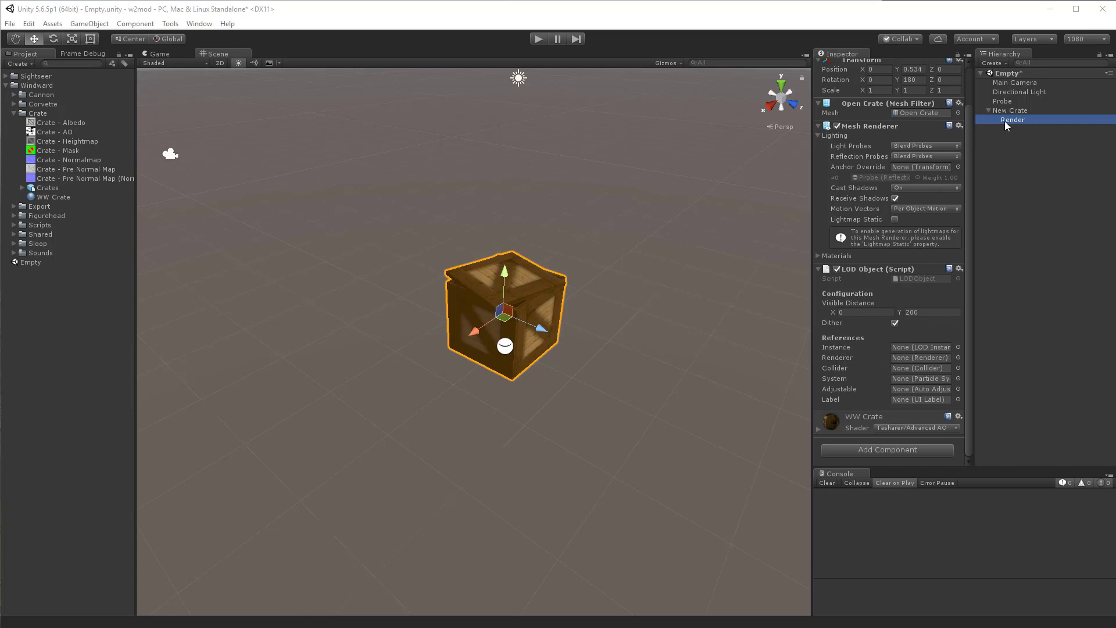
# Assign Render as the Renderer and New Crate as the Instance in Render's LOD Object references.
pyautogui.moveTo(1006, 122); pyautogui.dragTo(912, 356)
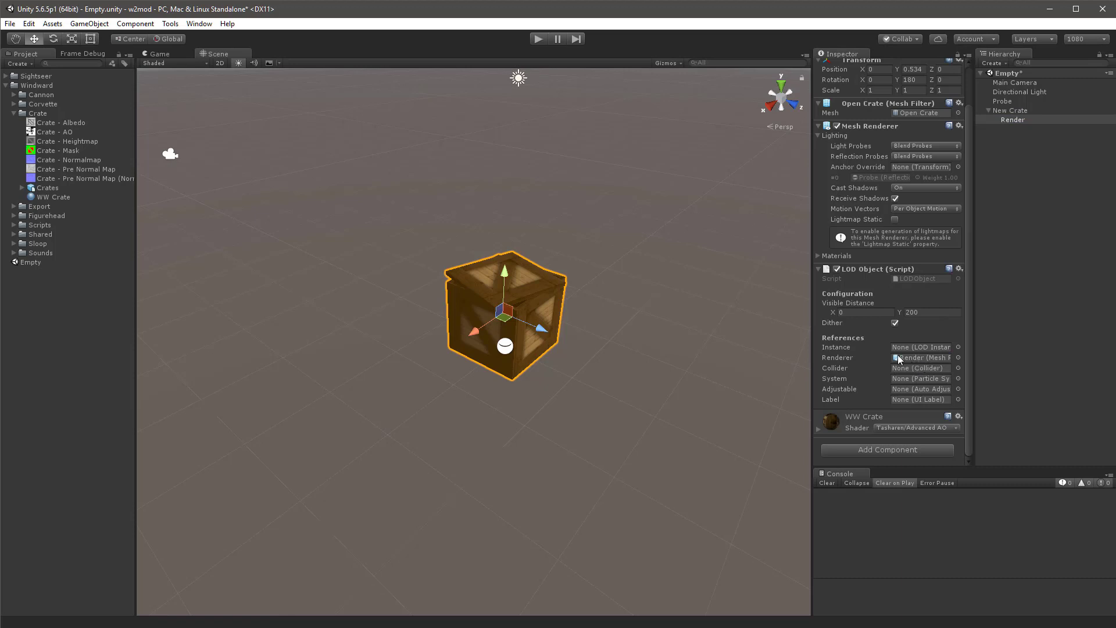
pyautogui.moveTo(1011, 110); pyautogui.dragTo(914, 351)
# Set the Title Key to custom0 and the Tooltip Key to custom1 in New Crate's Outpost Object component.
pyautogui.click(1010, 111)
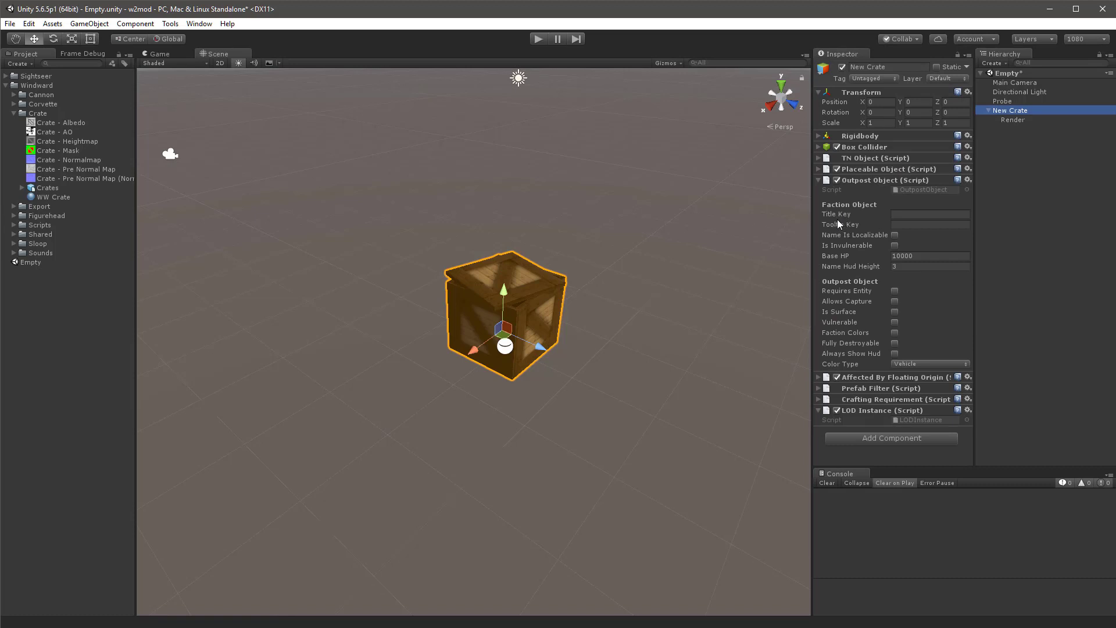
pyautogui.moveTo(837, 224)
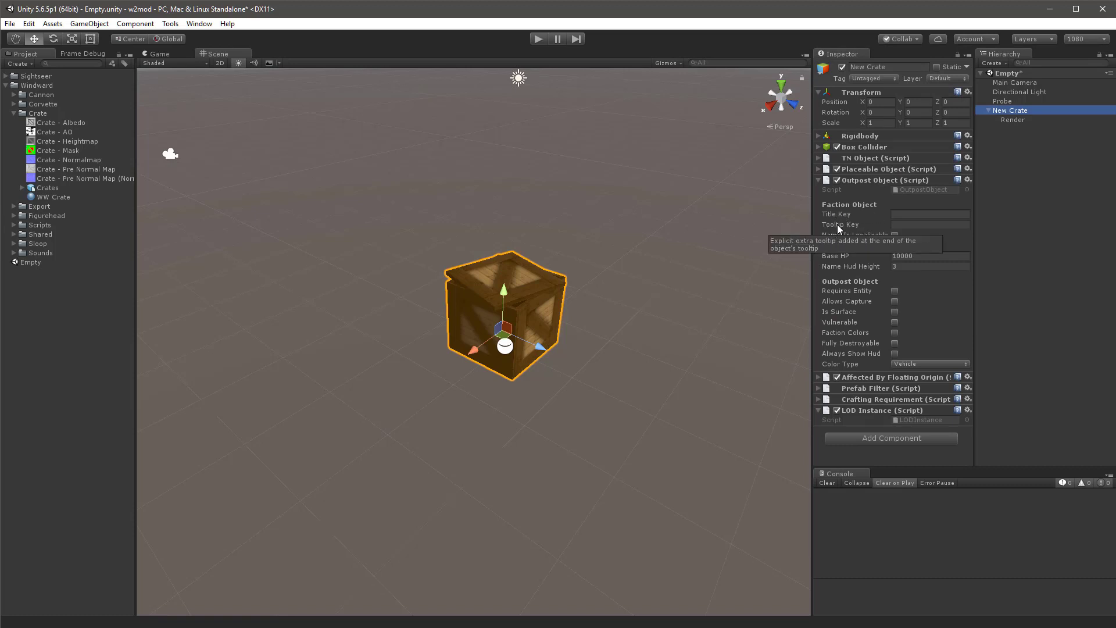
pyautogui.click(909, 214)
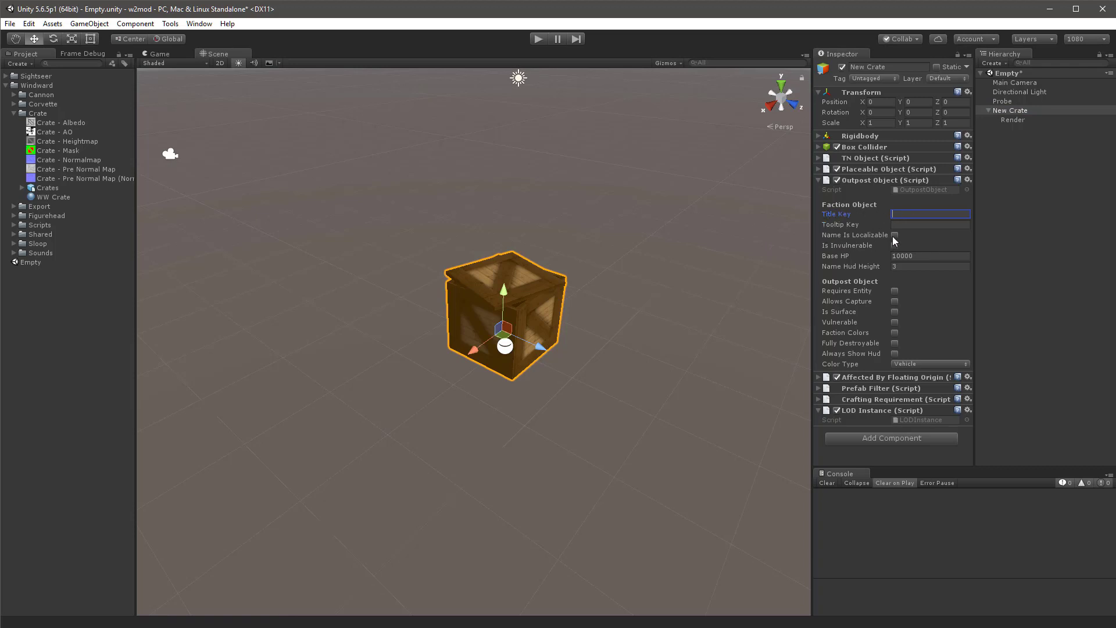
pyautogui.click(894, 235)
pyautogui.click(899, 214)
pyautogui.write('custom0')
pyautogui.click(908, 224)
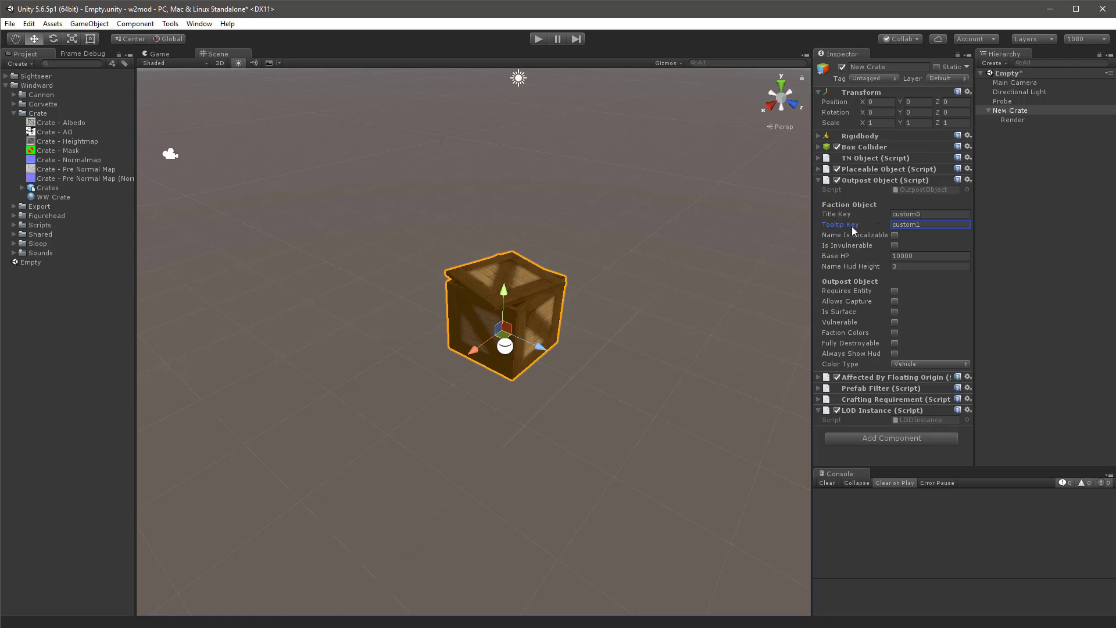
# Clear the Tooltip Key and Title Key of New Crate's Outpost Object component.
pyautogui.doubleClick(928, 226)
pyautogui.press('BackSpace')
pyautogui.click(944, 216)
pyautogui.press('BackSpace')
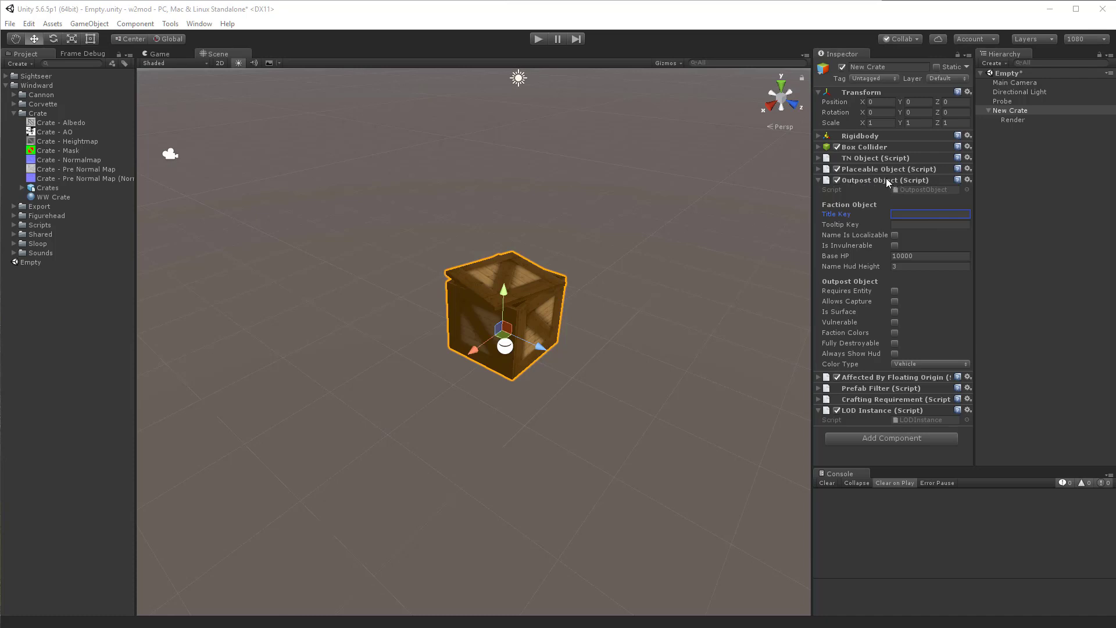
# Switch the component view to Debug mode and replace the Outpost Object's script with ContainerObject.
pyautogui.click(967, 55)
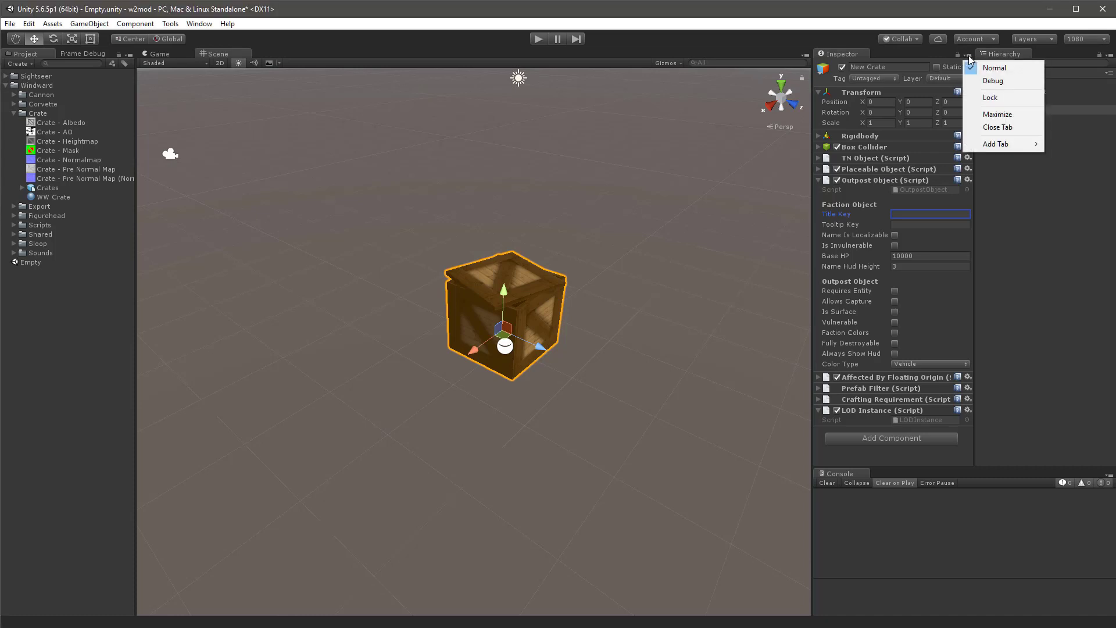
pyautogui.click(993, 81)
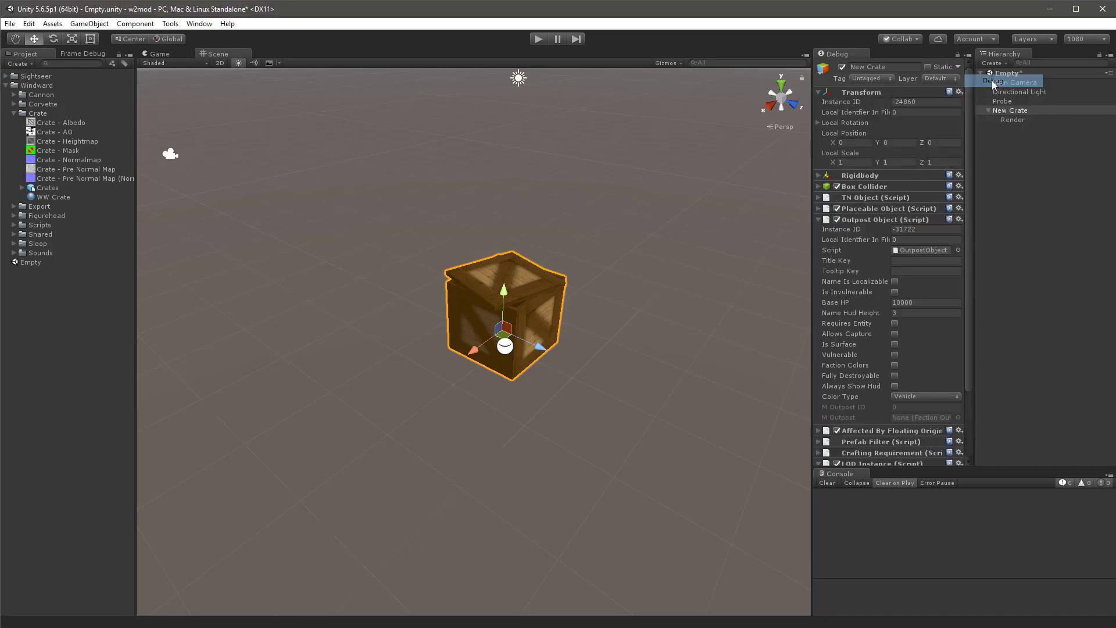
pyautogui.click(957, 250)
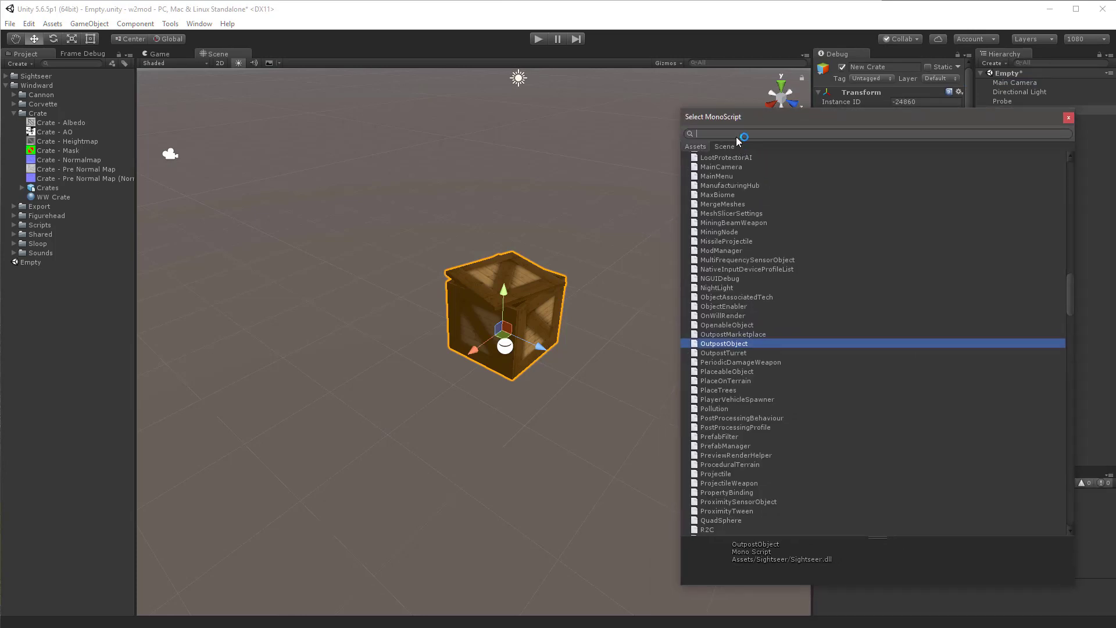
pyautogui.write('container')
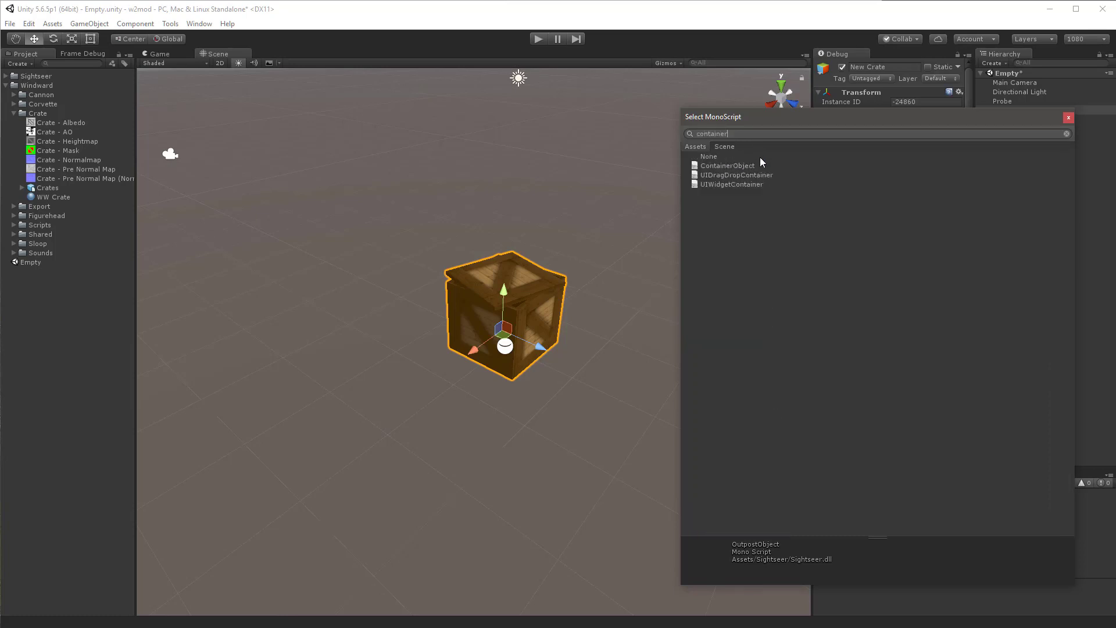
pyautogui.click(742, 166)
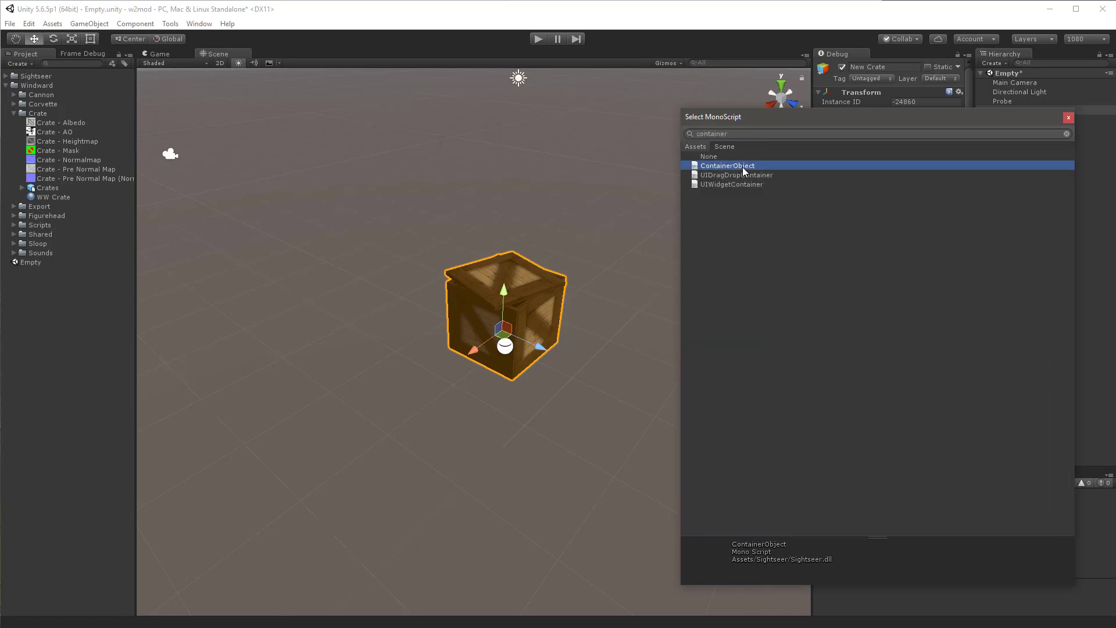
pyautogui.click(1069, 119)
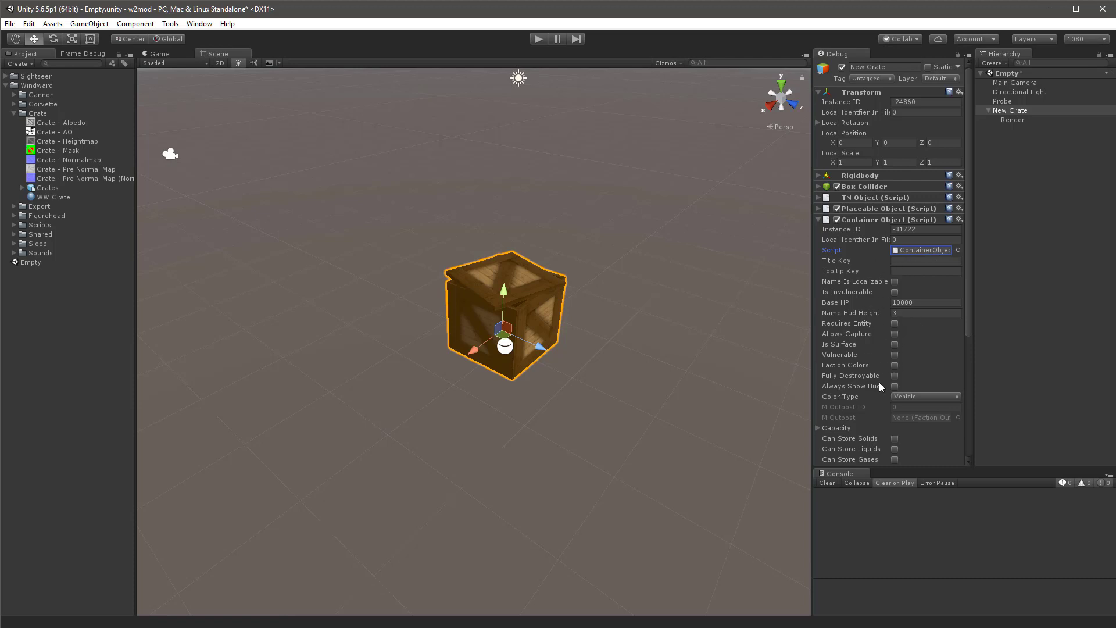
# Look over the Container Object's debug properties and return the component view to Normal mode.
pyautogui.scroll(-3, 856, 387)
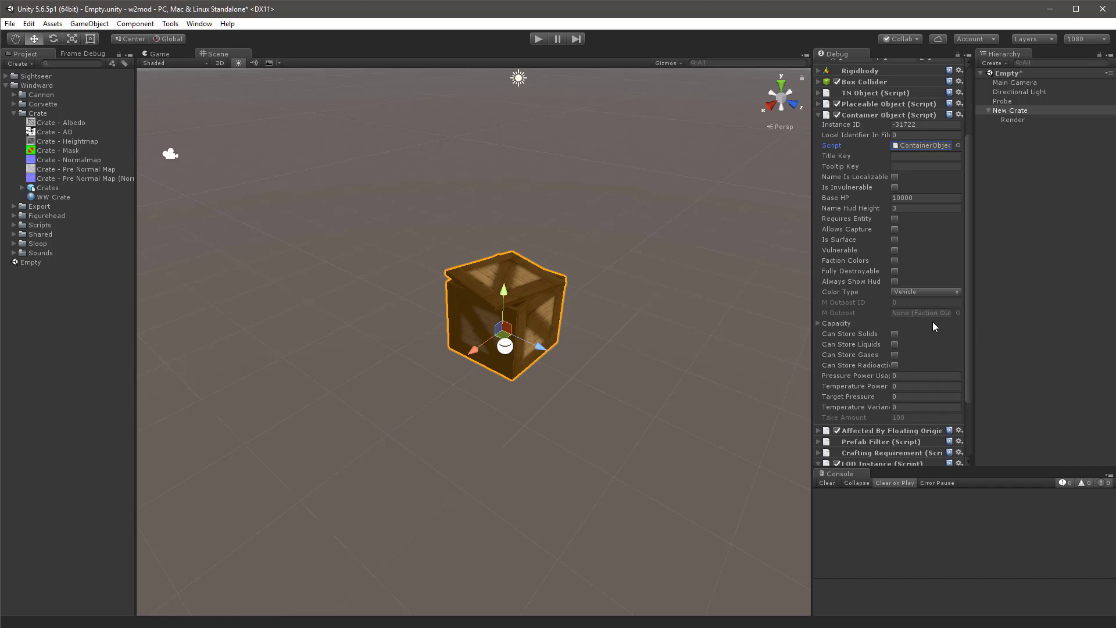
pyautogui.scroll(3, 905, 250)
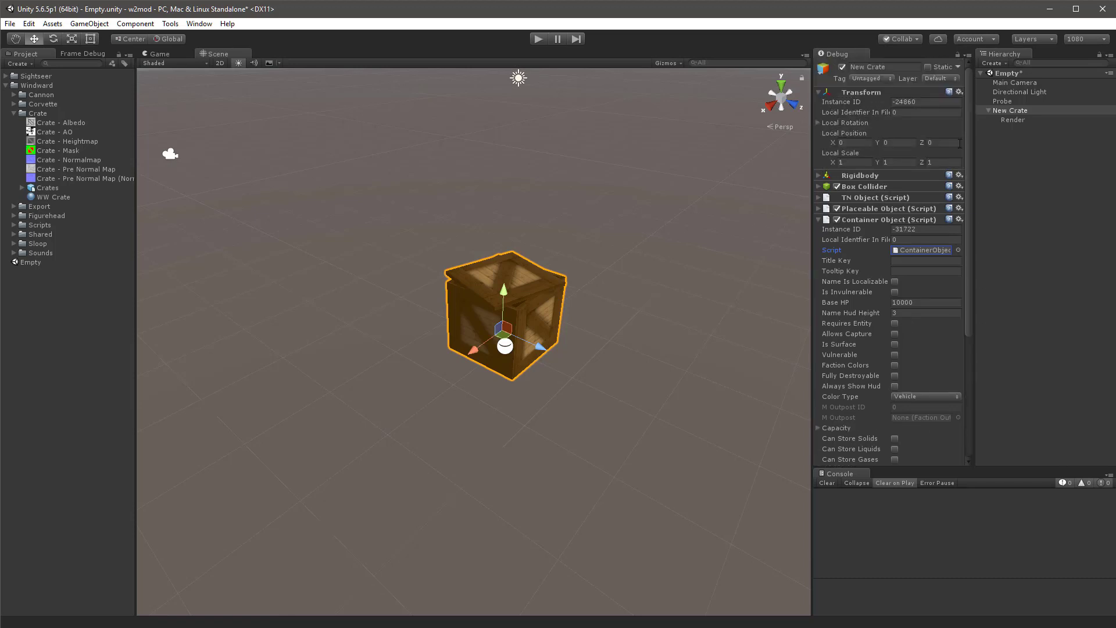
pyautogui.click(967, 55)
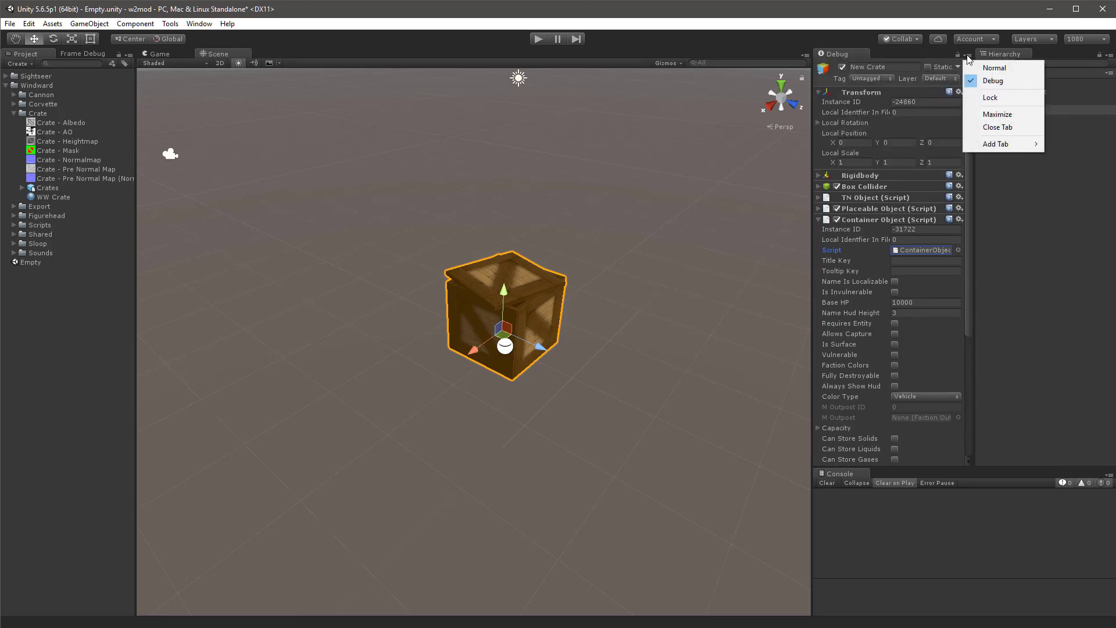
pyautogui.click(997, 69)
# Set the Container Object's capacity to the name Gravel and value 2000, and enable Can Store Solids.
pyautogui.scroll(-3, 899, 246)
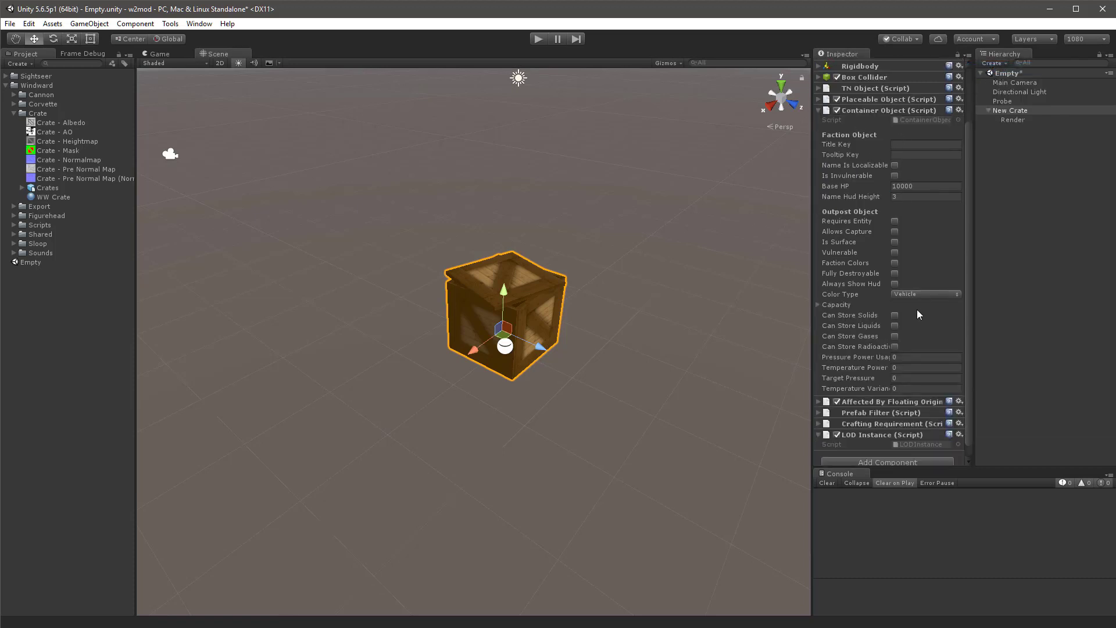
pyautogui.click(842, 306)
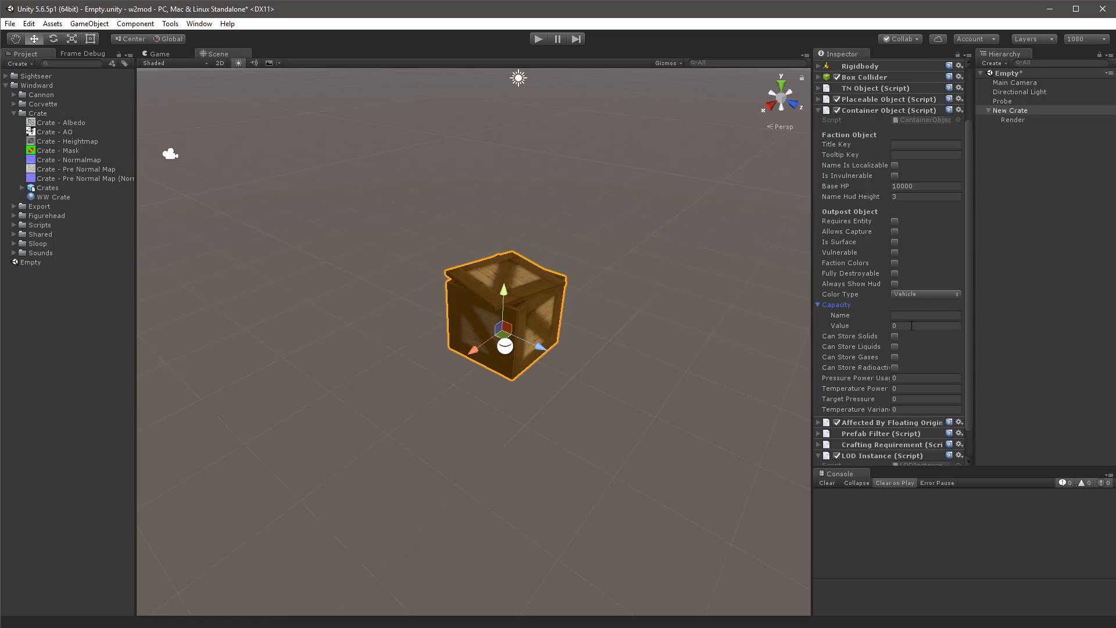
pyautogui.click(910, 325)
pyautogui.click(909, 315)
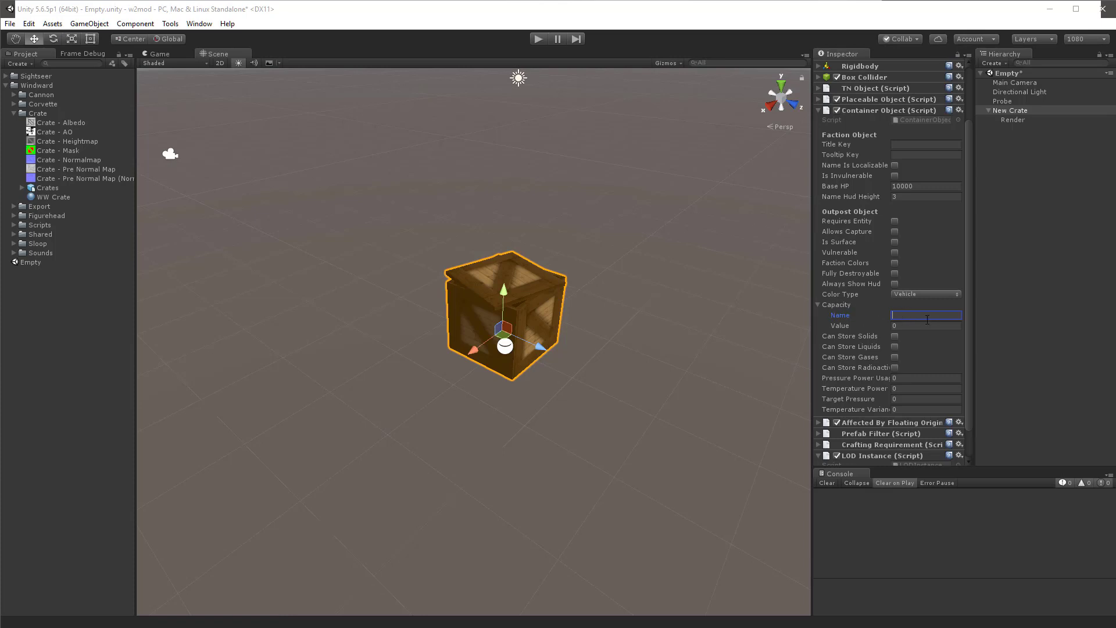
pyautogui.press('shift')
pyautogui.write('Power')
pyautogui.hotkey('shift', 'Home')
pyautogui.write('Grave')
pyautogui.moveTo(902, 325); pyautogui.dragTo(874, 326)
pyautogui.write('2000')
pyautogui.click(895, 336)
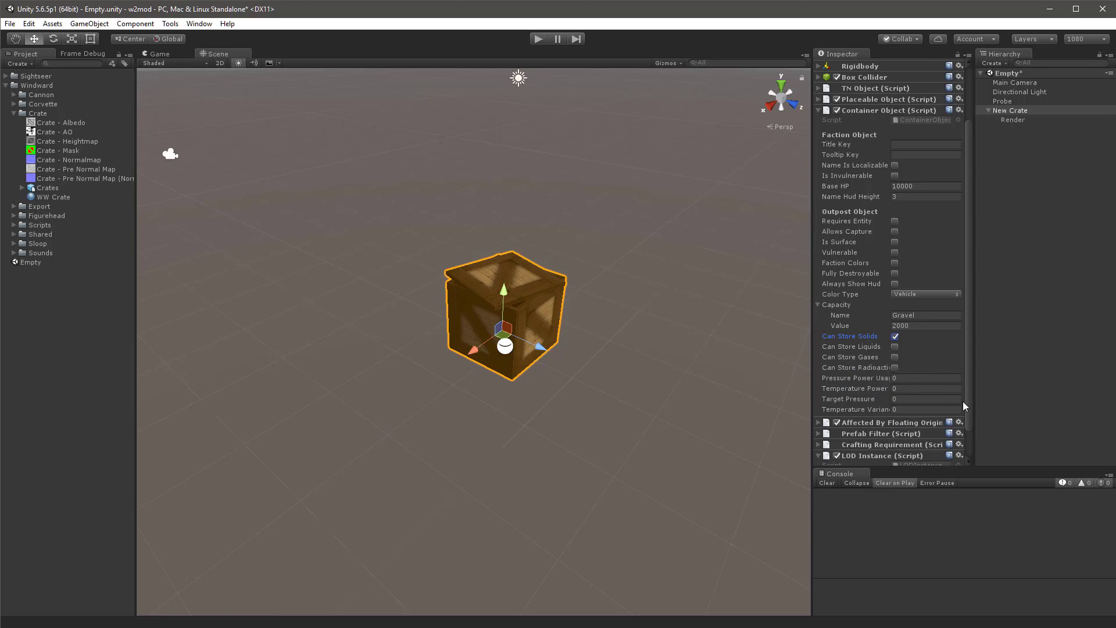
pyautogui.moveTo(868, 392)
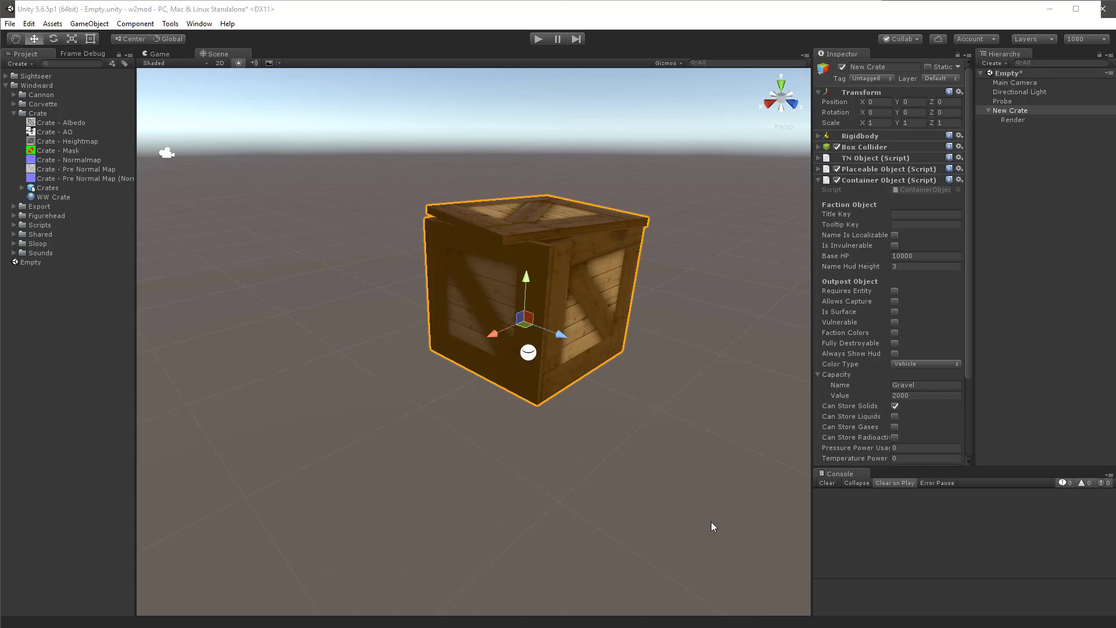
# Set the center Y of New Crate's Box Collider to 0.5 and check its fit around the crate.
pyautogui.click(861, 147)
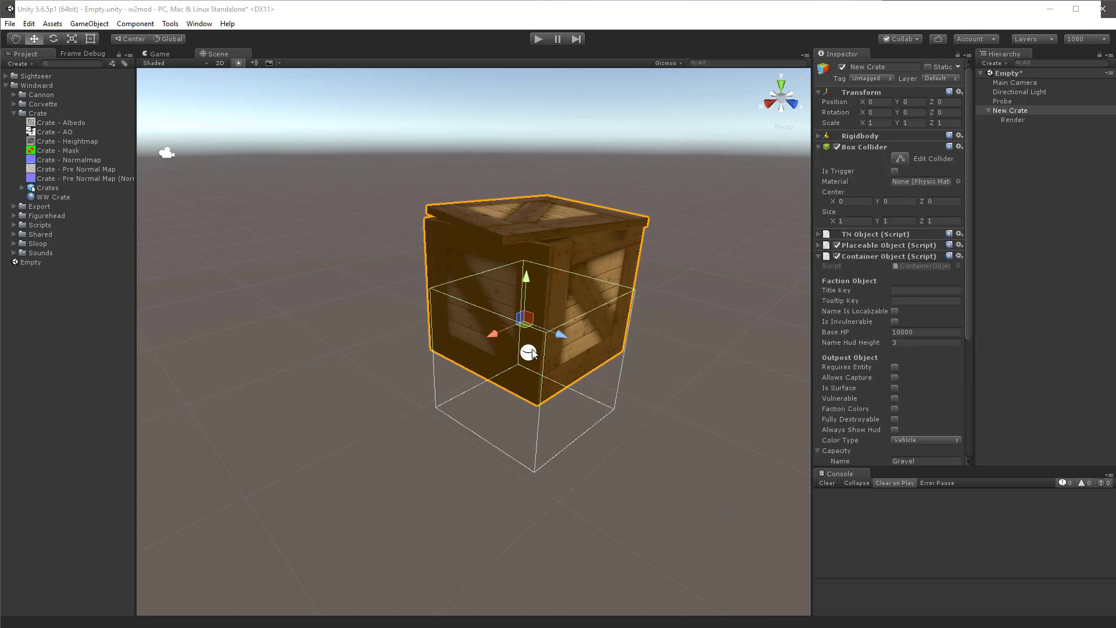
pyautogui.click(893, 202)
pyautogui.write('0.5')
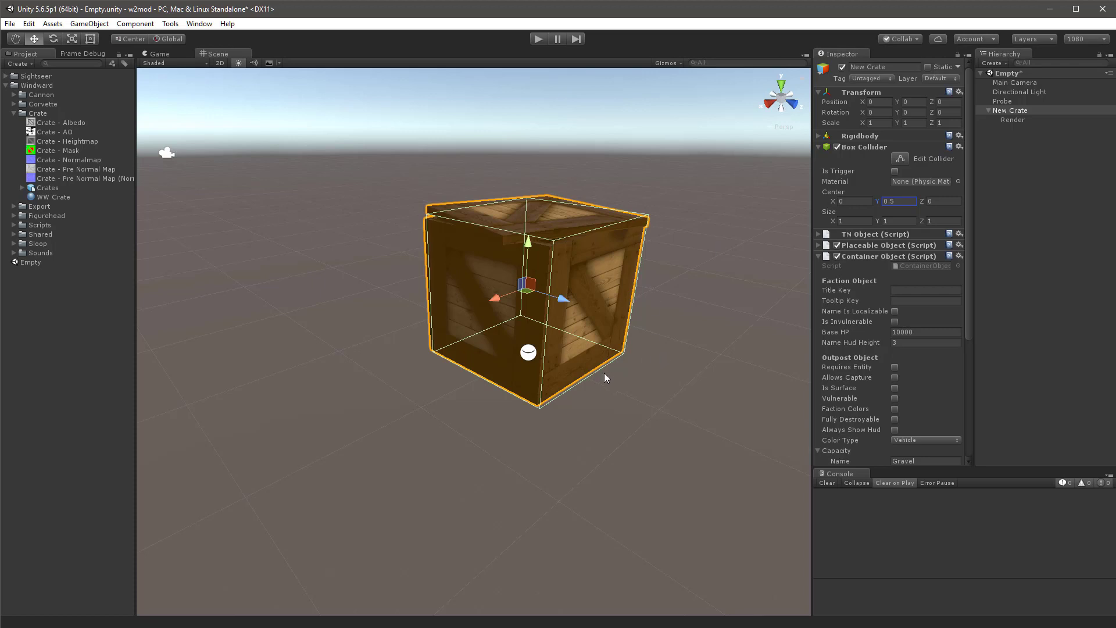
pyautogui.keyDown('alt'); pyautogui.moveTo(685, 353); pyautogui.dragTo(624, 375); pyautogui.keyUp('alt')
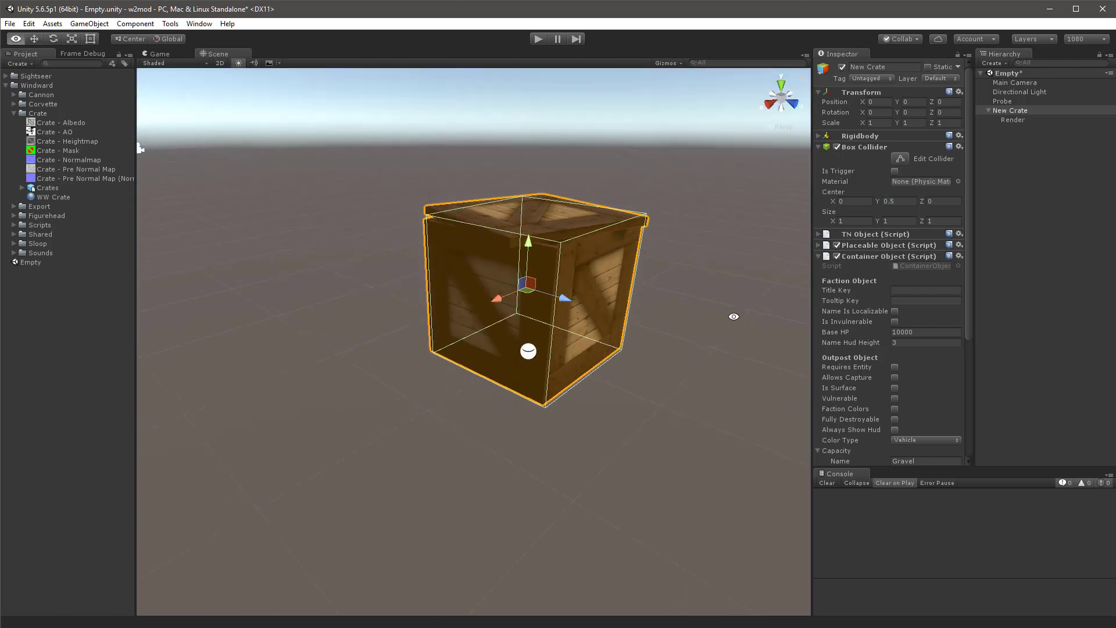
# Copy New Crate's Box Collider and paste it as a new component onto a new empty child object.
pyautogui.click(859, 149)
pyautogui.rightClick(859, 148)
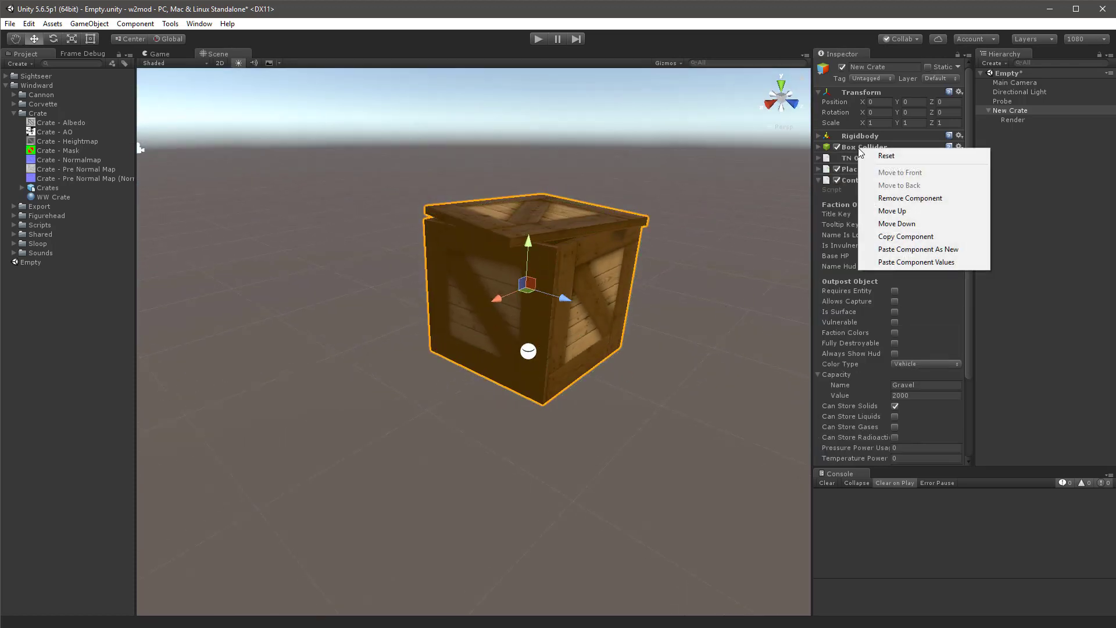
pyautogui.click(900, 238)
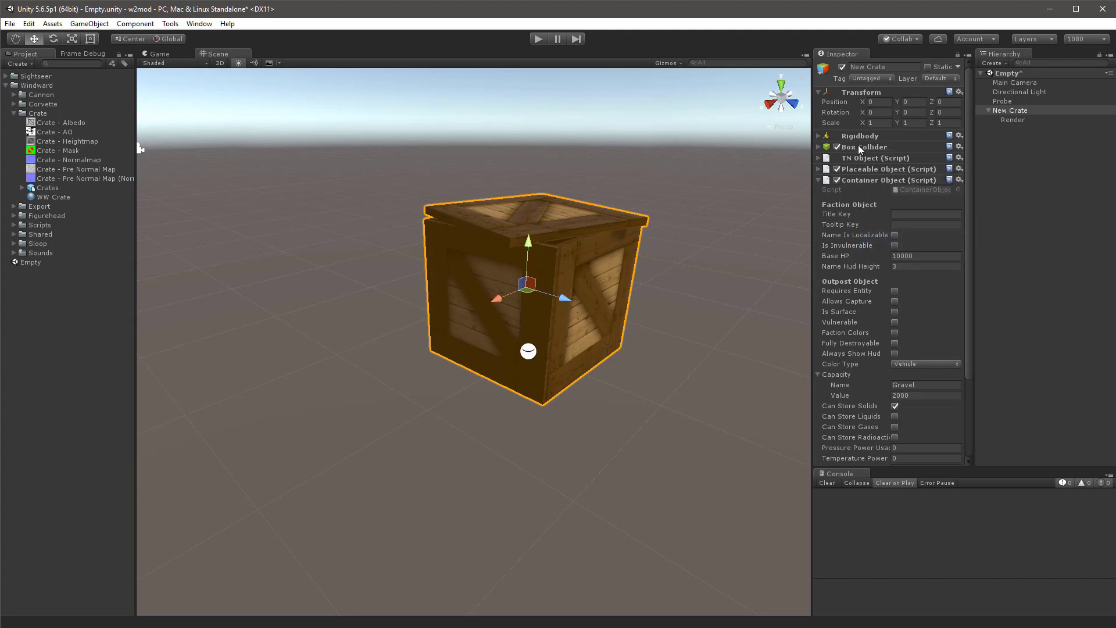
pyautogui.rightClick(1009, 113)
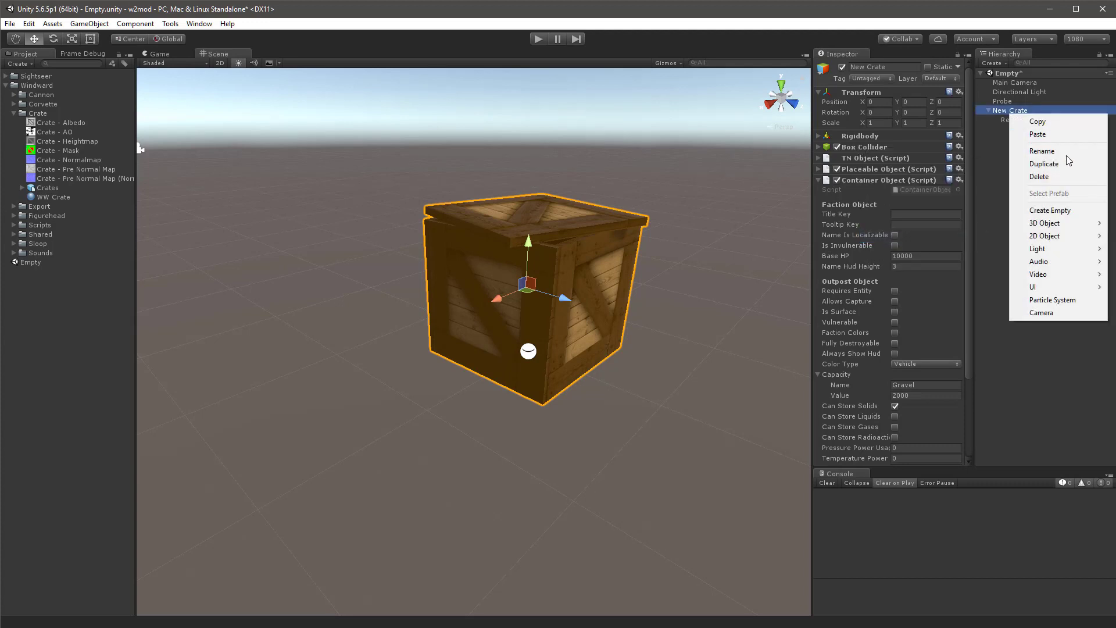
pyautogui.click(1053, 209)
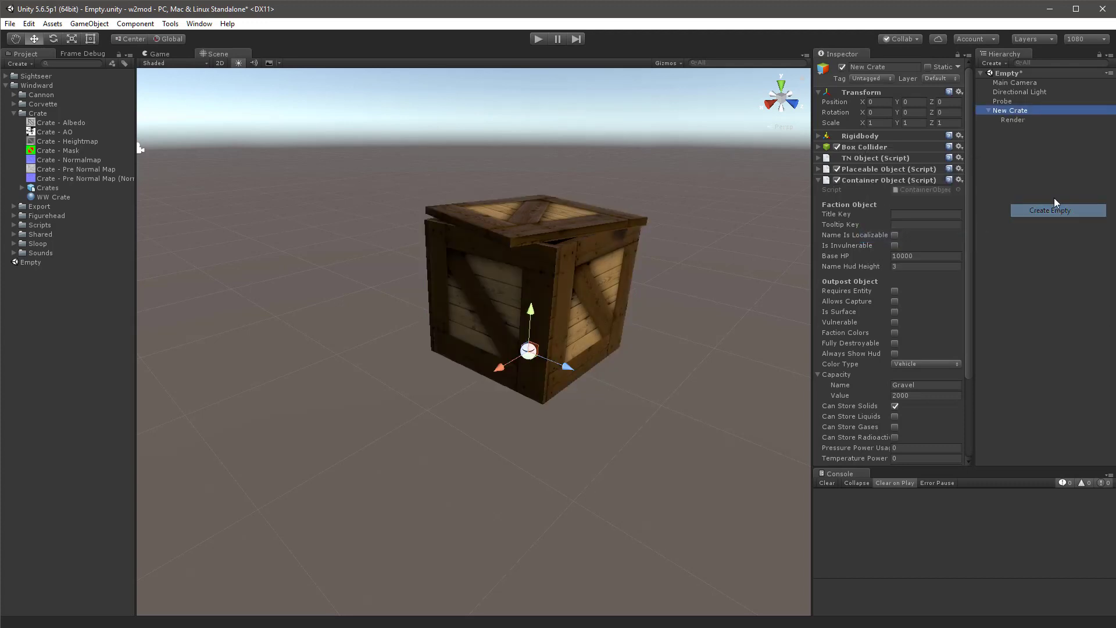
pyautogui.rightClick(849, 92)
pyautogui.click(909, 154)
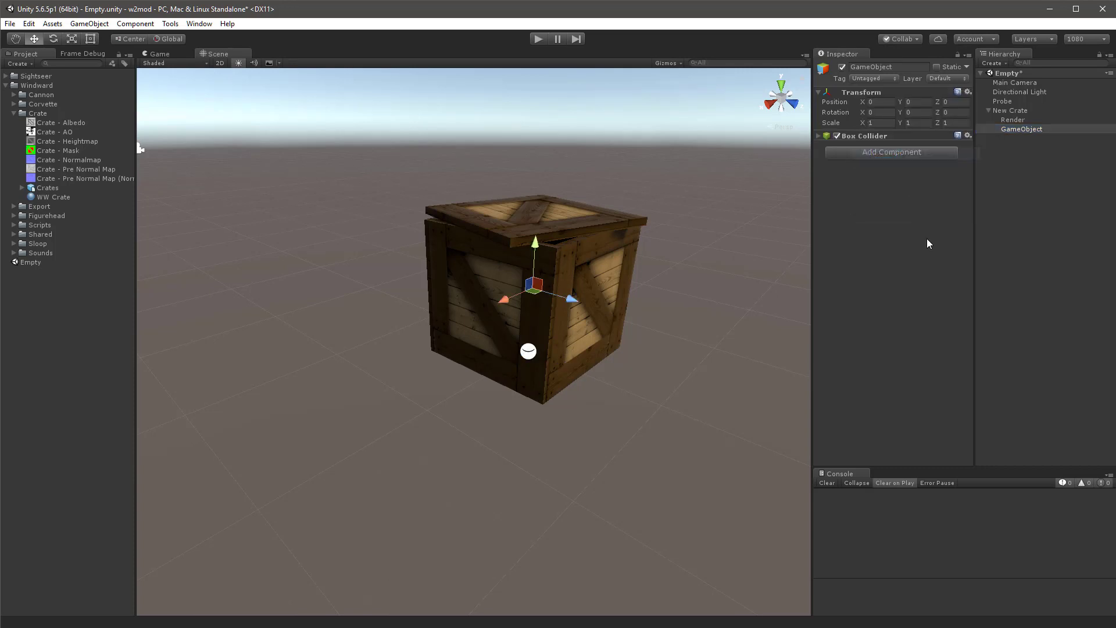
# Make the child object's Box Collider a trigger and disable the component.
pyautogui.click(871, 137)
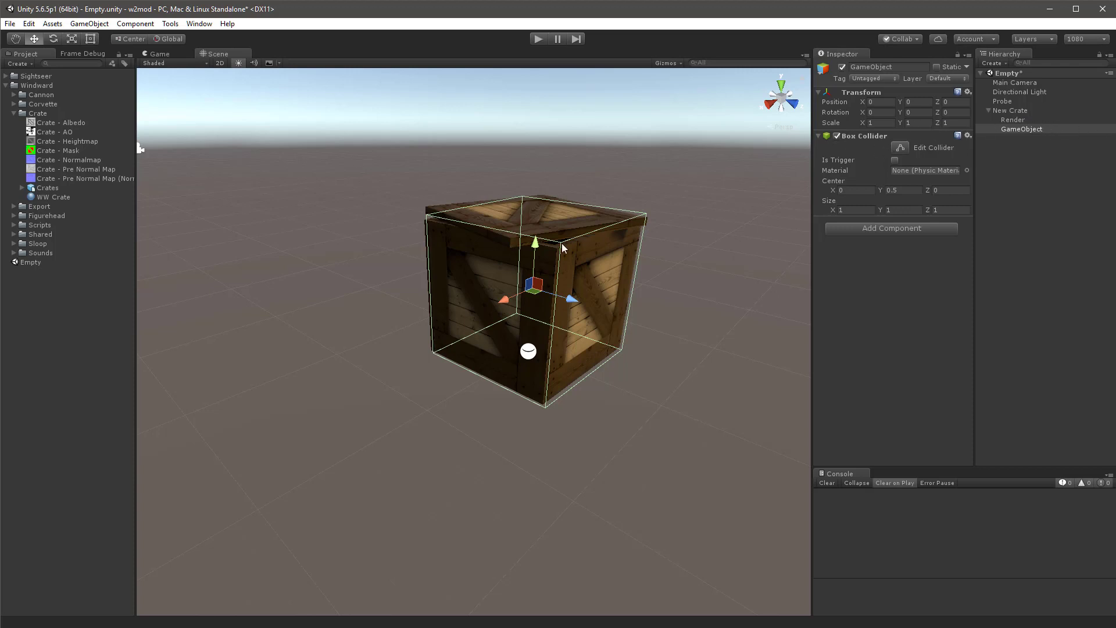
pyautogui.keyDown('alt'); pyautogui.moveTo(764, 256); pyautogui.dragTo(685, 273); pyautogui.keyUp('alt')
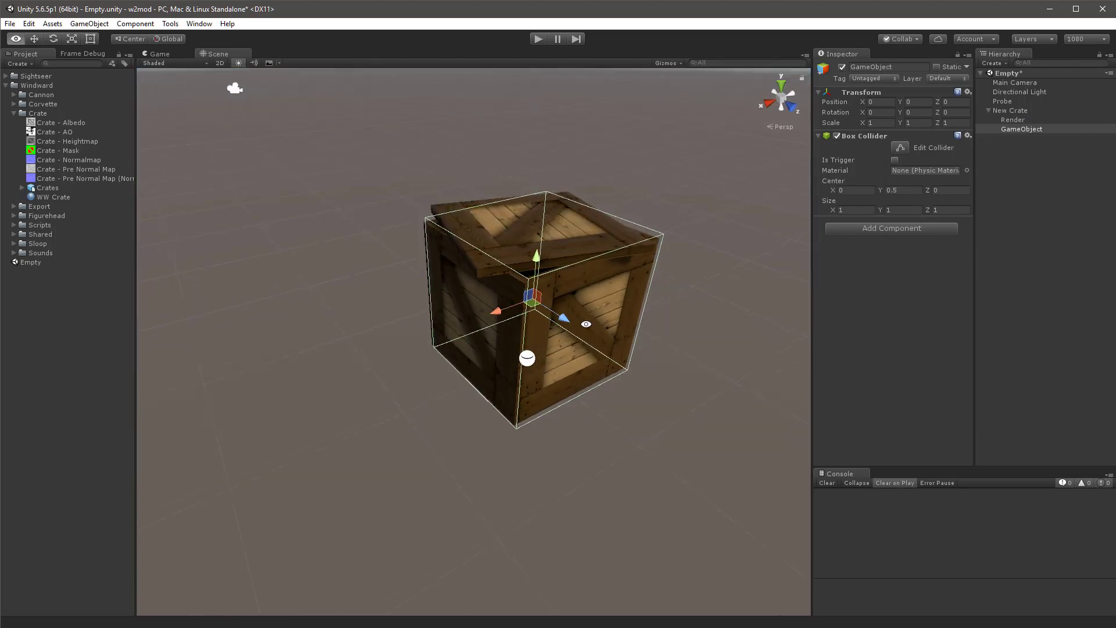
pyautogui.click(895, 160)
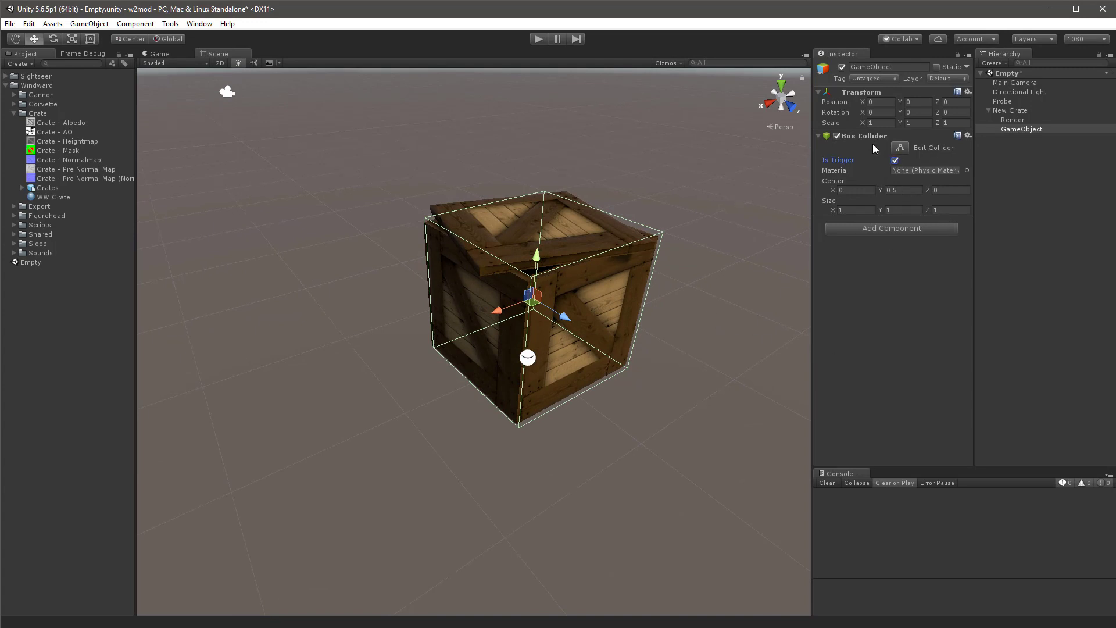
pyautogui.click(837, 136)
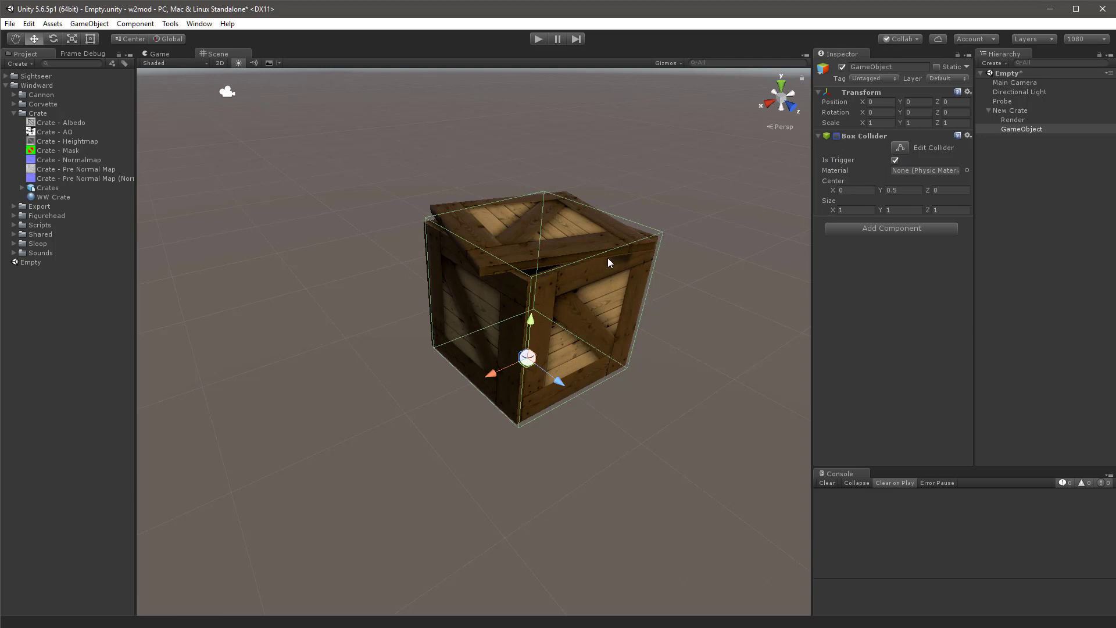
# Compare New Crate's Box Collider with the trigger collider on the child object.
pyautogui.click(1013, 112)
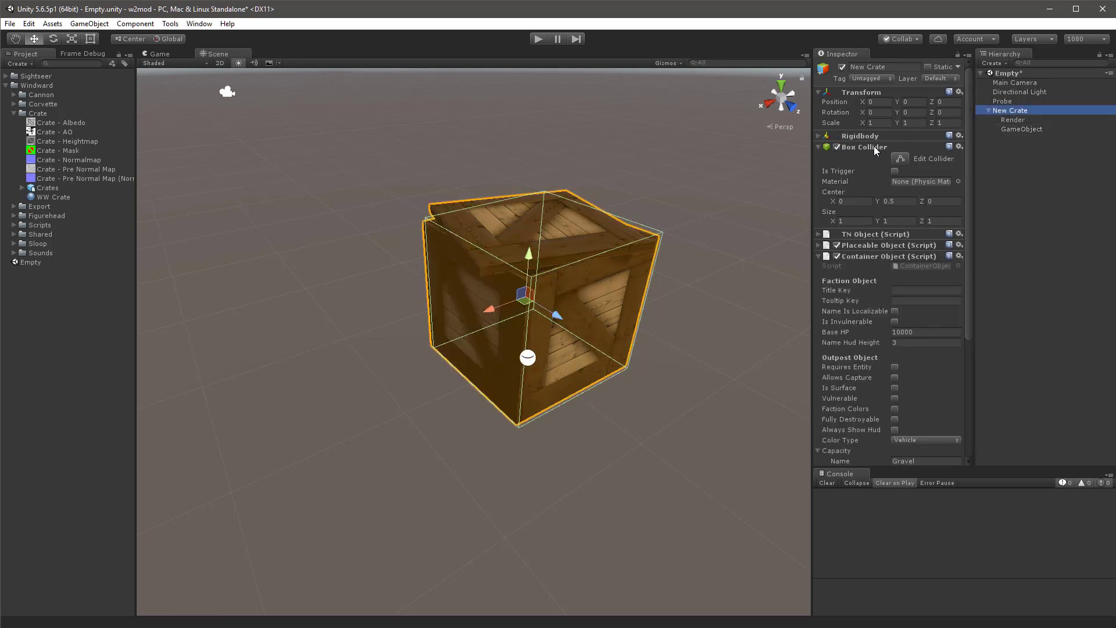
pyautogui.click(1020, 129)
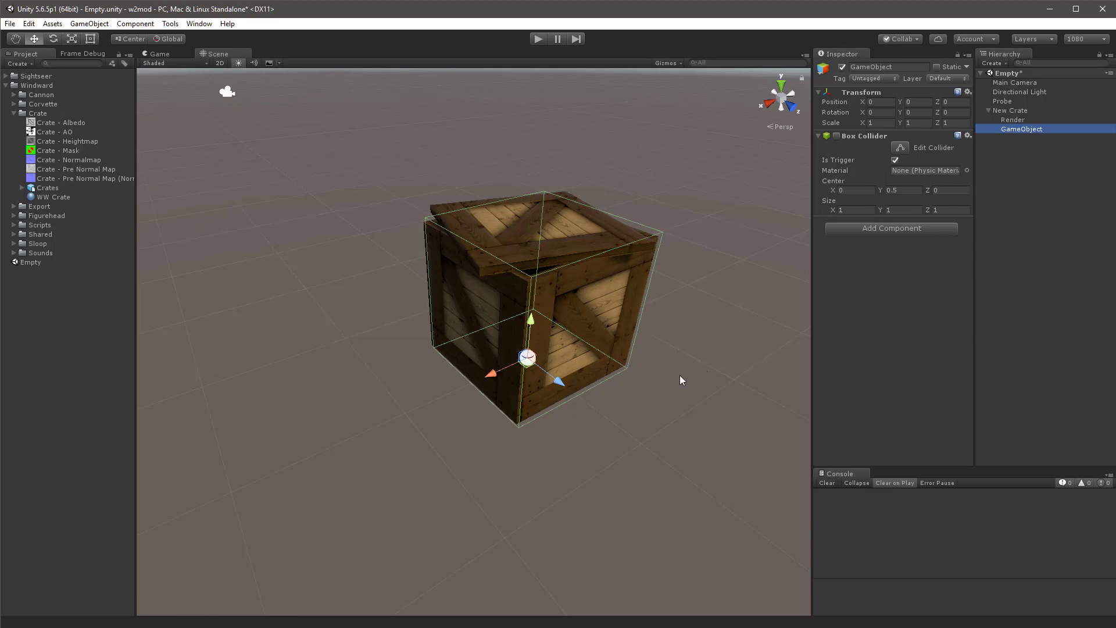
pyautogui.keyDown('alt'); pyautogui.moveTo(604, 425); pyautogui.dragTo(685, 383); pyautogui.keyUp('alt')
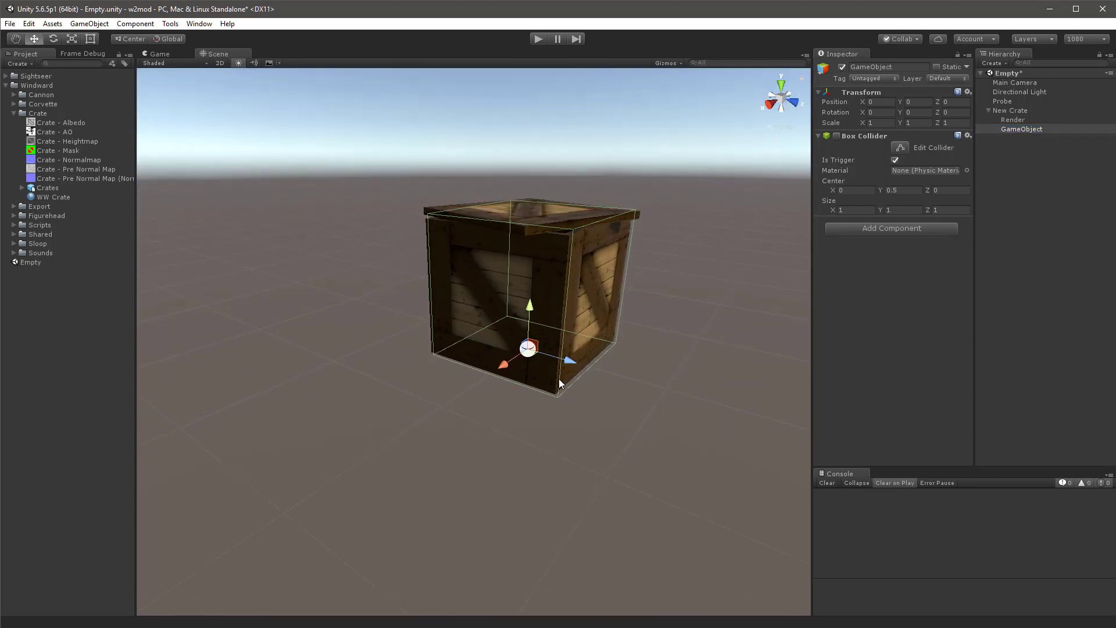
# Raise the child object to a Y position of about 0.38 and set its trigger collider's Y size to 0.5.
pyautogui.scroll(3, 593, 295)
pyautogui.keyDown('alt'); pyautogui.moveTo(630, 296); pyautogui.dragTo(610, 337); pyautogui.keyUp('alt')
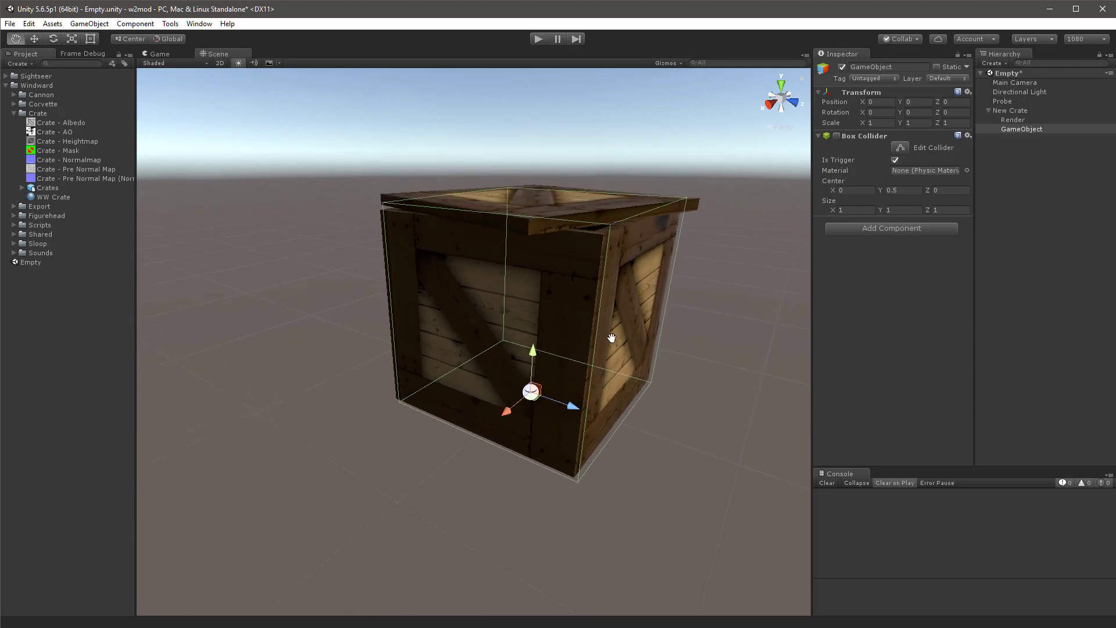
pyautogui.moveTo(533, 352); pyautogui.dragTo(547, 302)
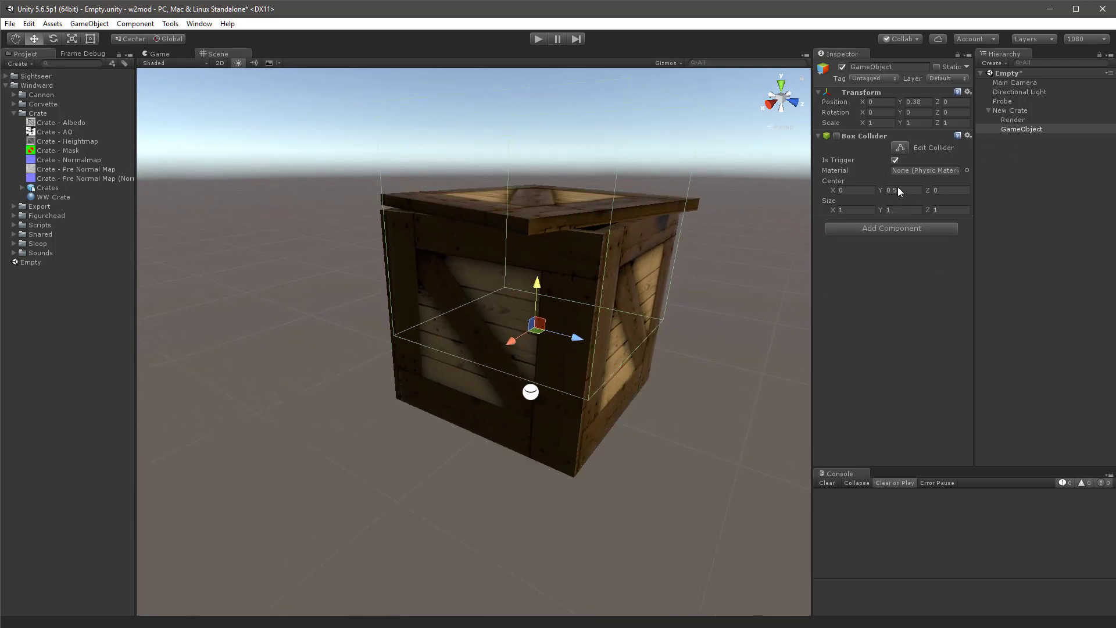
pyautogui.write('.5')
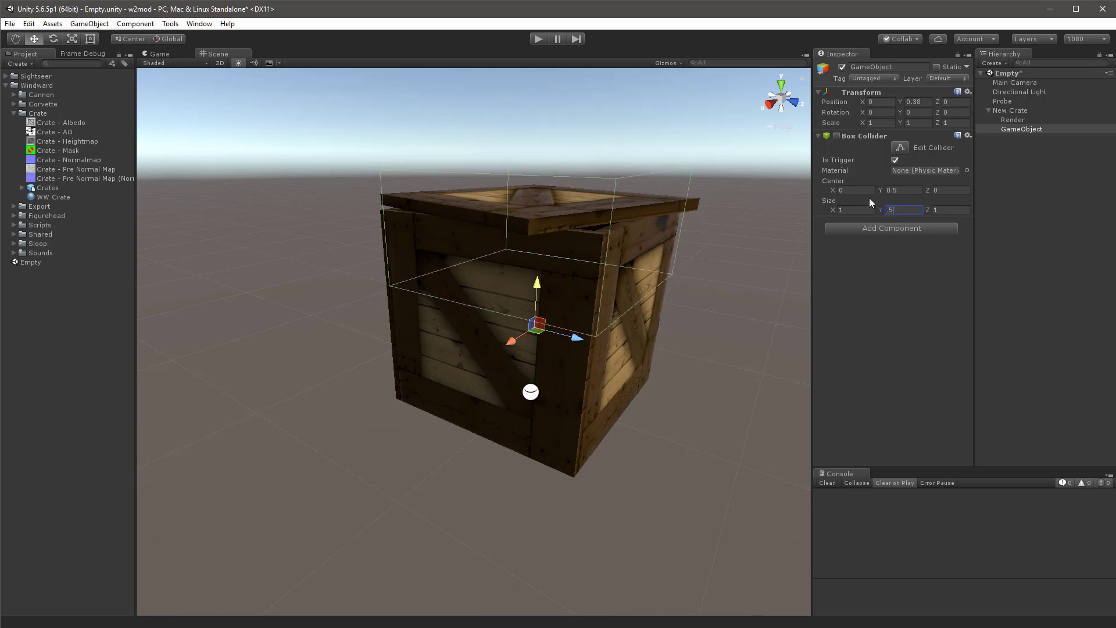
# Lower the trigger object in the side view to align its collider with the crate's upper edge.
pyautogui.click(796, 104)
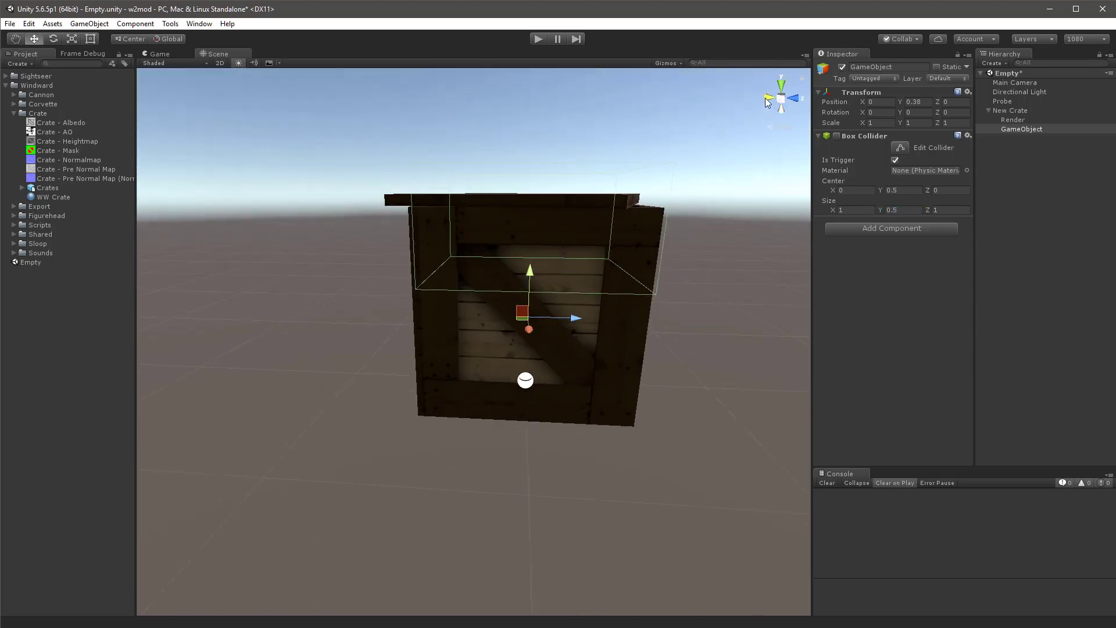
pyautogui.click(801, 102)
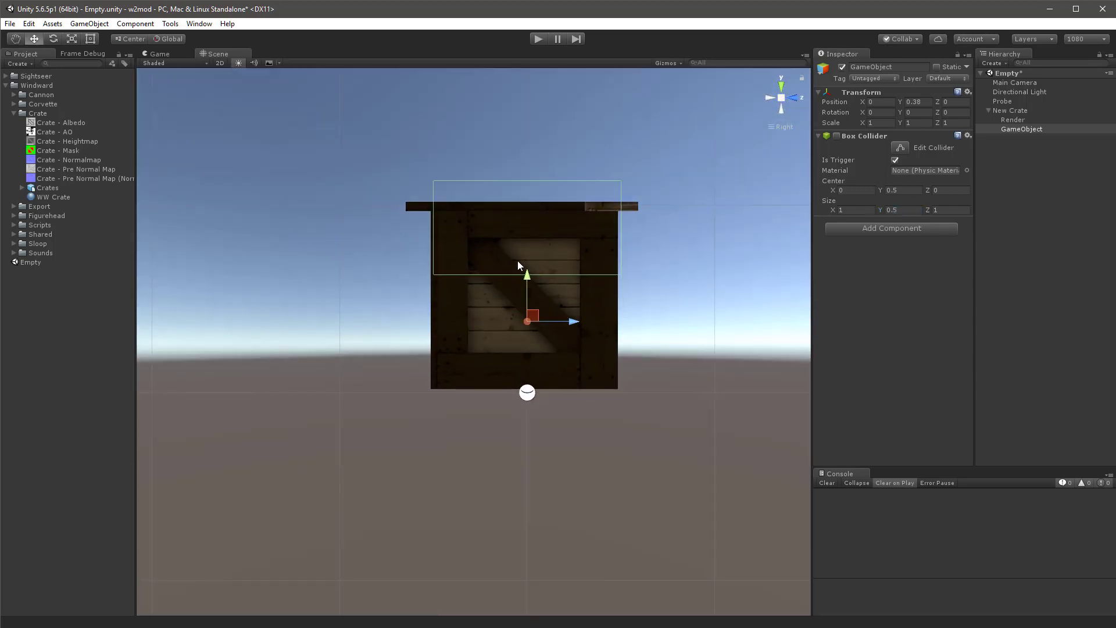
pyautogui.moveTo(531, 294); pyautogui.dragTo(534, 297)
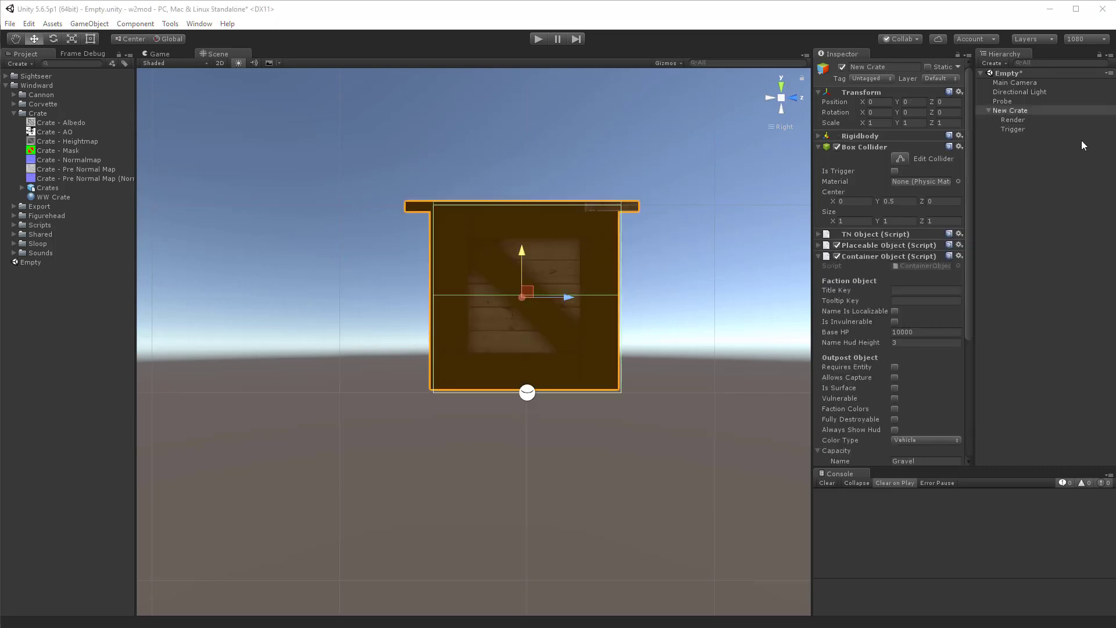
# Start a compressed DataNode export of the New Crate object.
pyautogui.click(1012, 111)
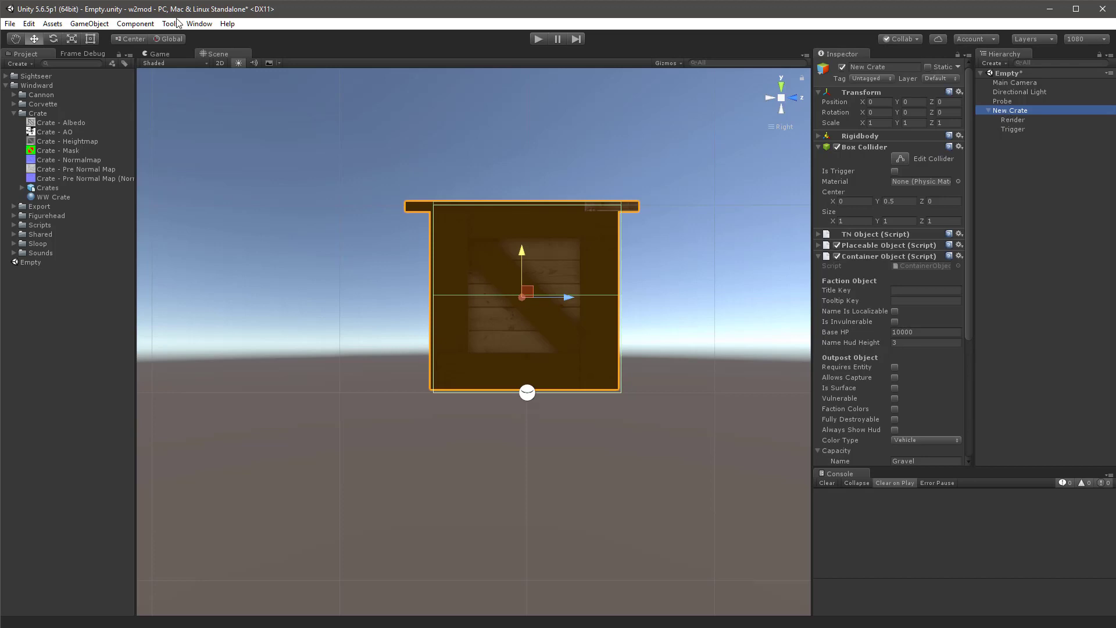
pyautogui.click(54, 25)
pyautogui.moveTo(63, 38)
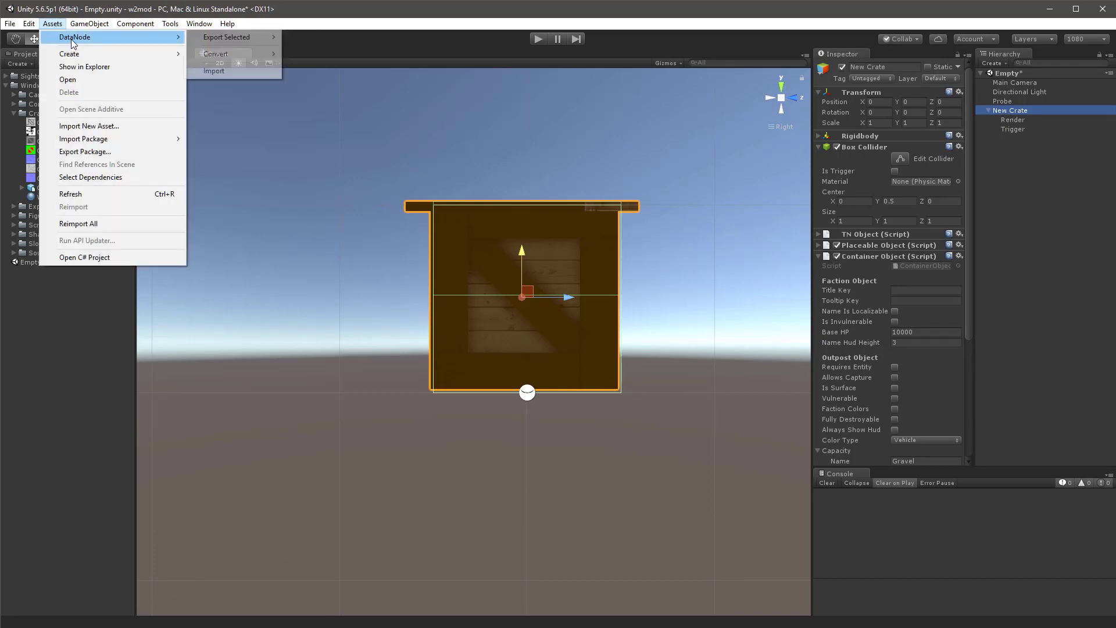
pyautogui.moveTo(241, 36)
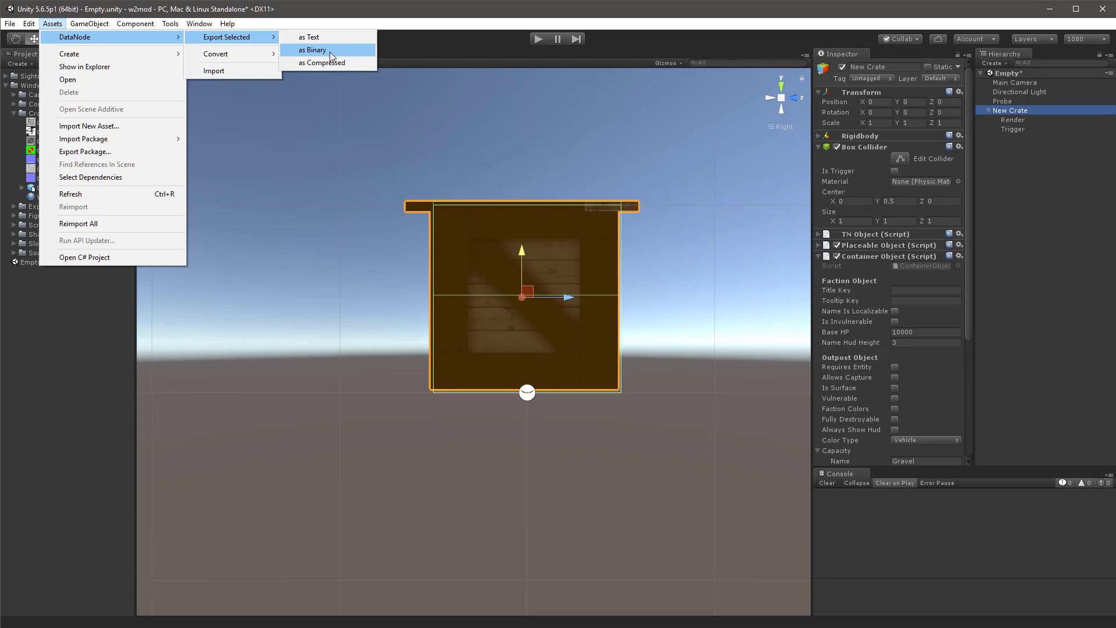
pyautogui.click(329, 60)
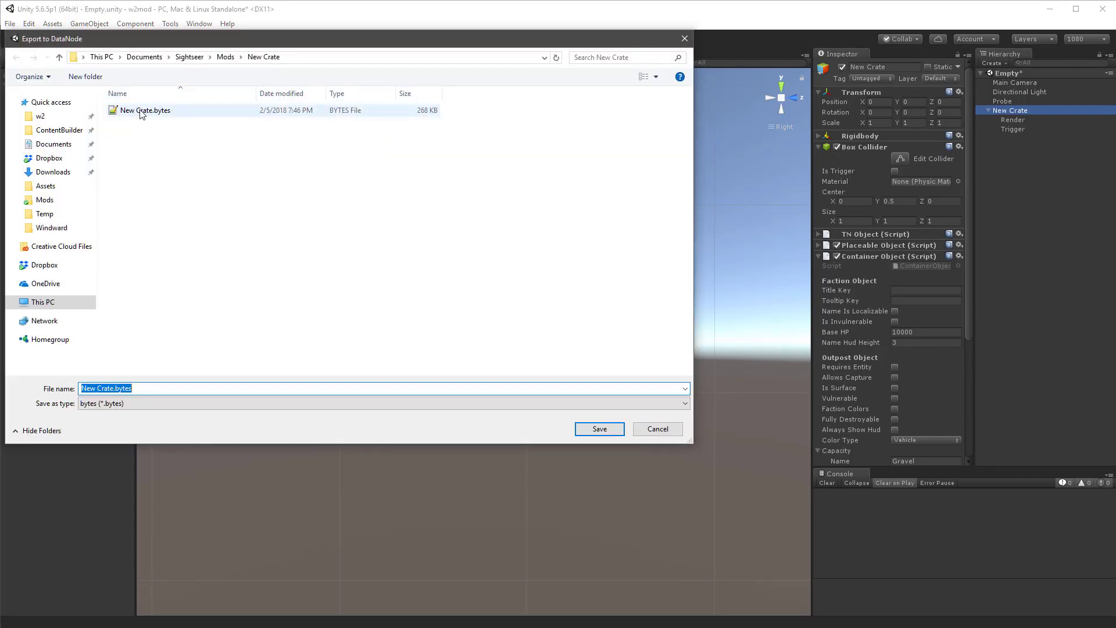
# Look through the Mods folder and its Test subfolder, and return to the New Crate folder.
pyautogui.click(226, 58)
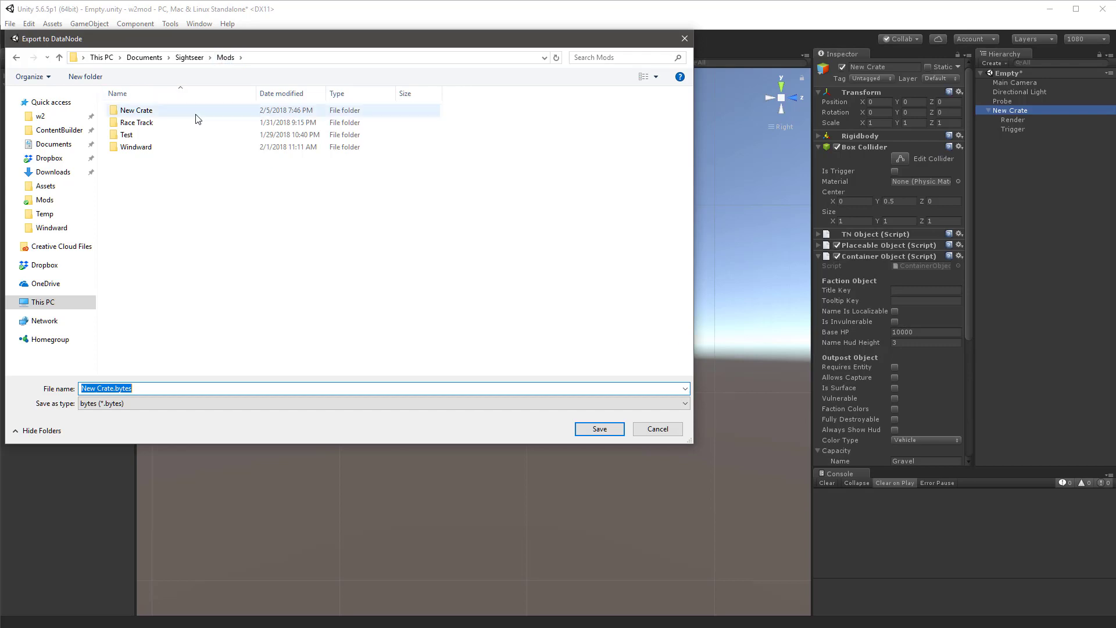
pyautogui.doubleClick(138, 136)
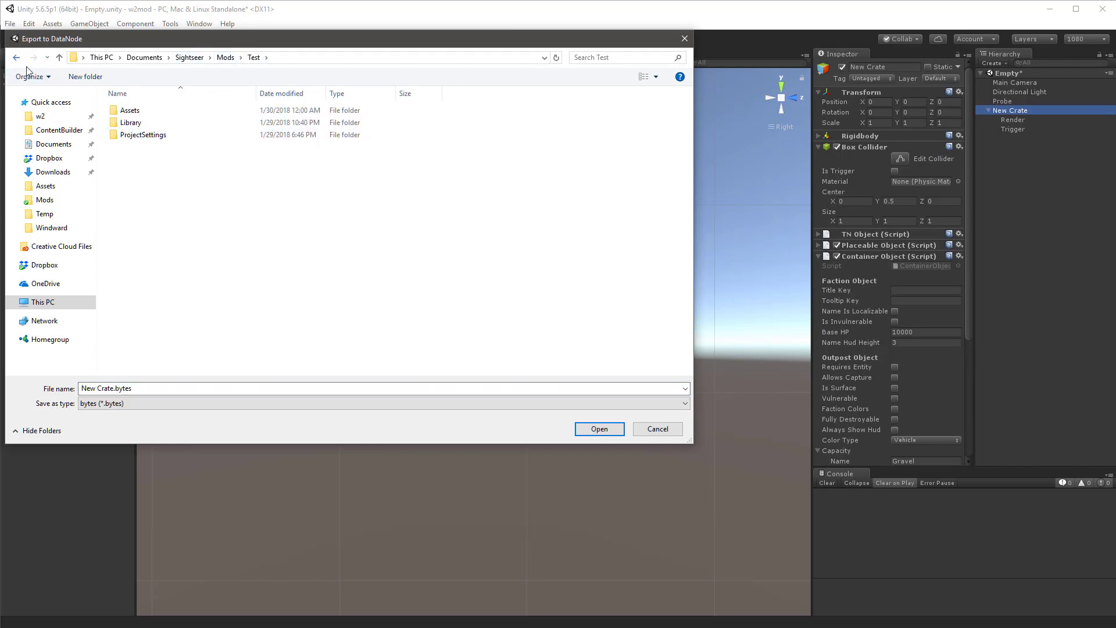
pyautogui.click(16, 57)
pyautogui.click(146, 113)
pyautogui.doubleClick(145, 113)
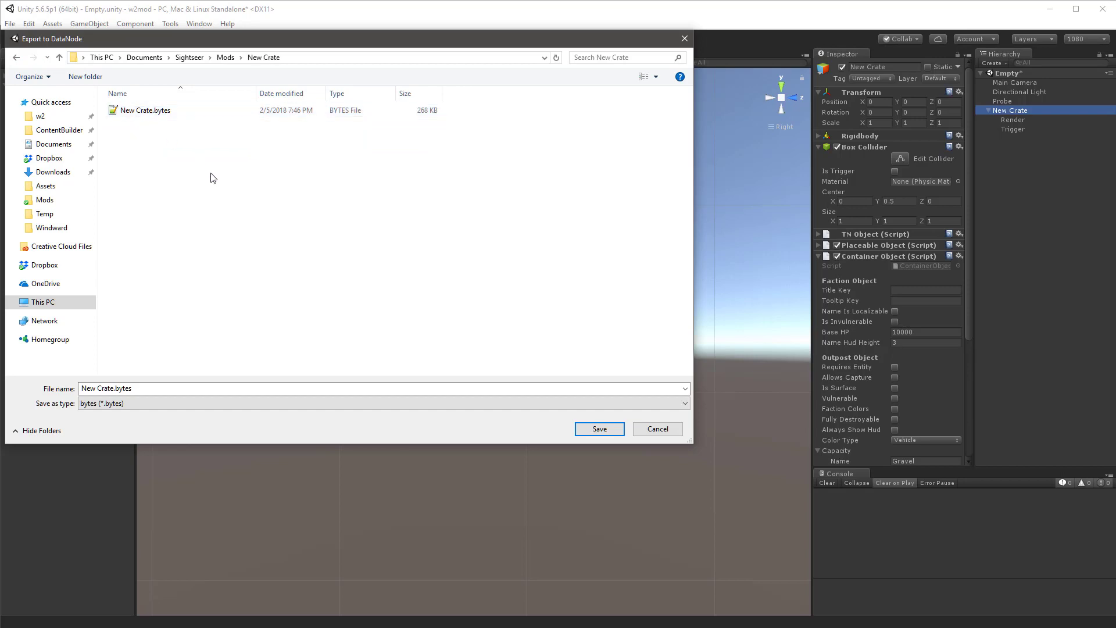
# Save the export as New Crate.bytes in the New Crate mod folder, replacing the existing file.
pyautogui.click(142, 116)
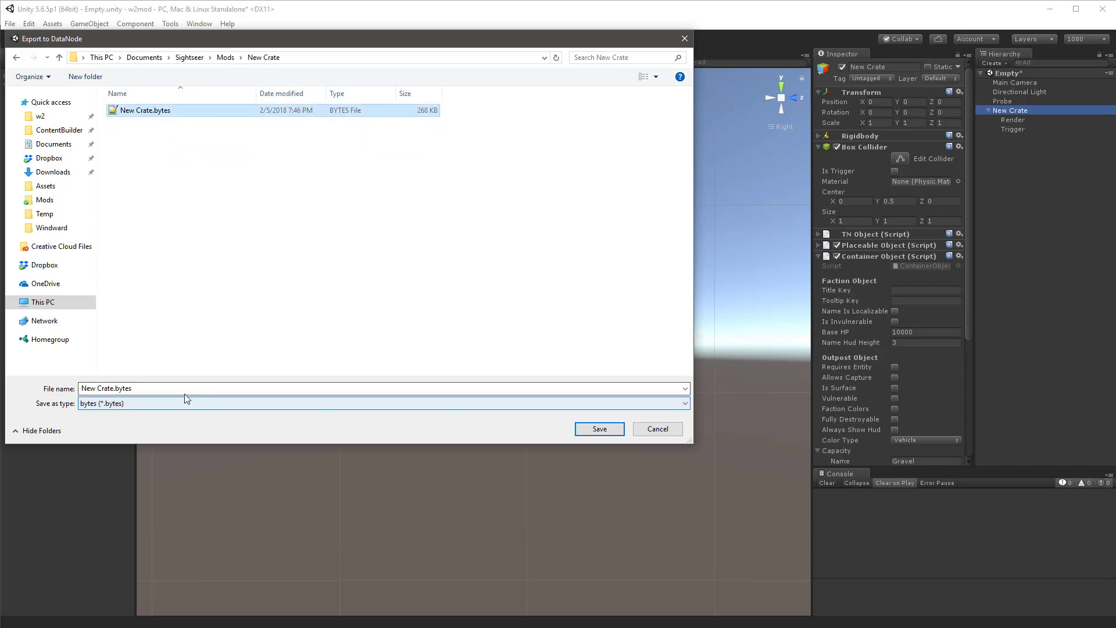
pyautogui.click(599, 429)
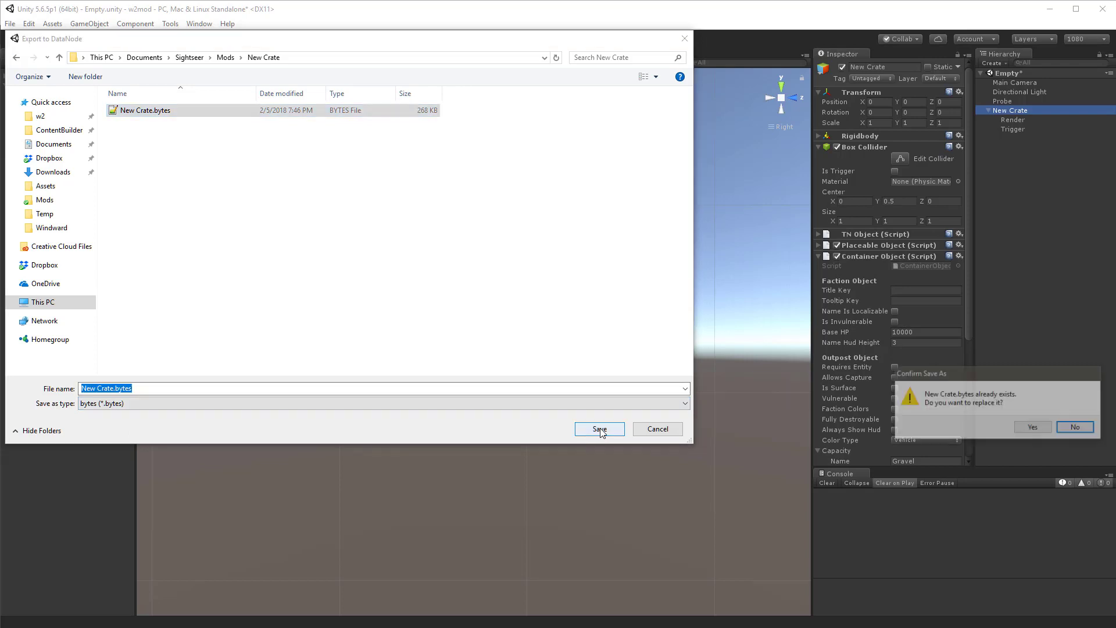
pyautogui.moveTo(981, 379); pyautogui.dragTo(536, 314)
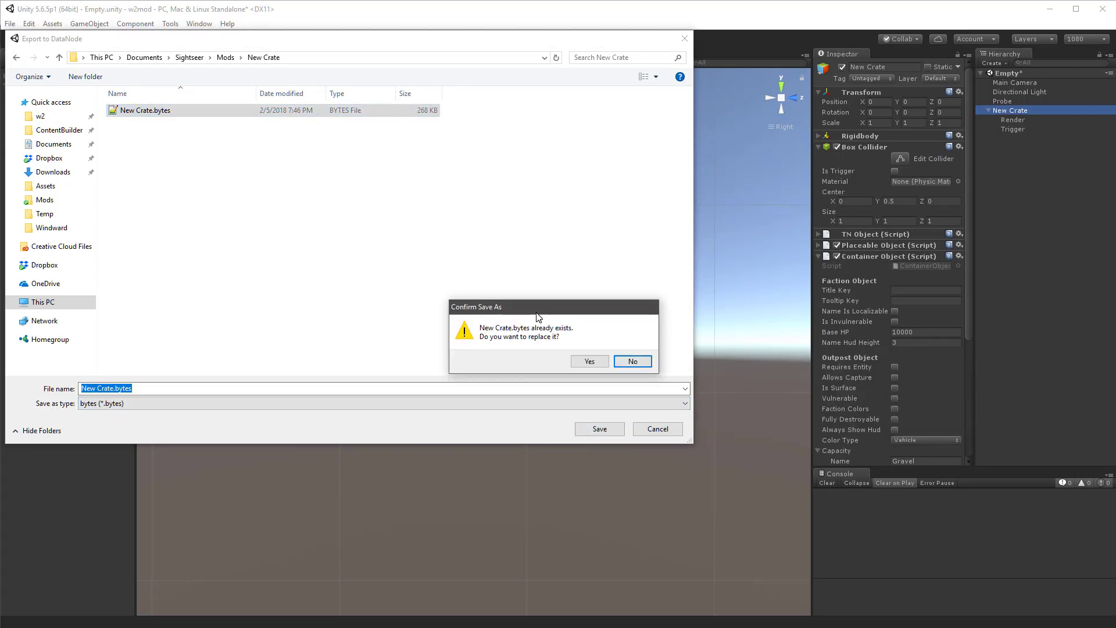
pyautogui.click(589, 361)
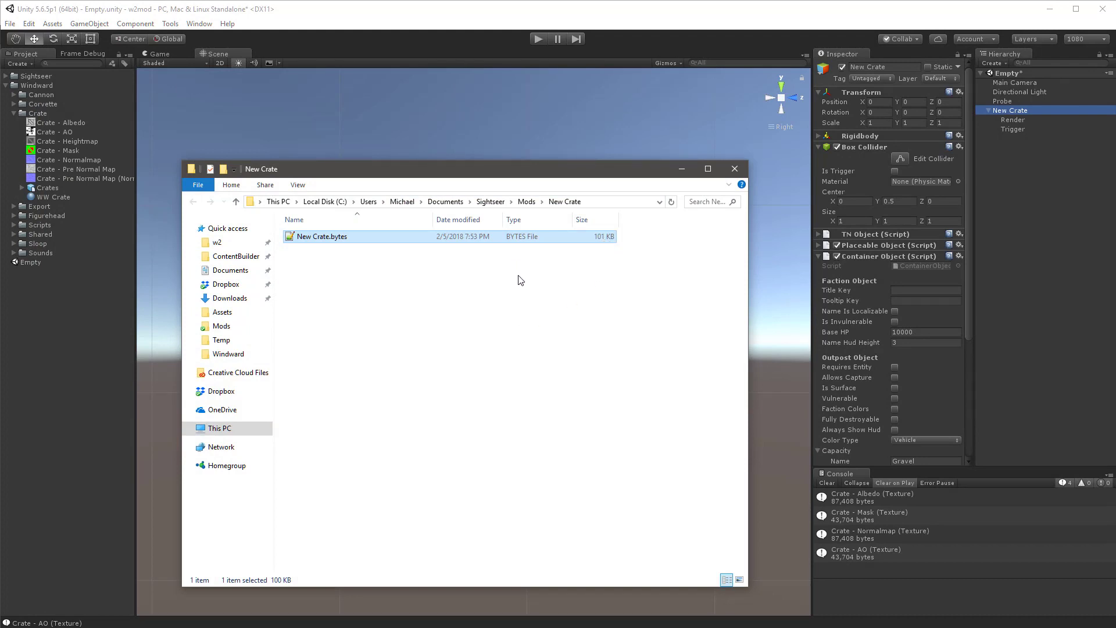
# Create a prefab from the New Crate scene object at the root of the project's assets.
pyautogui.click(903, 471)
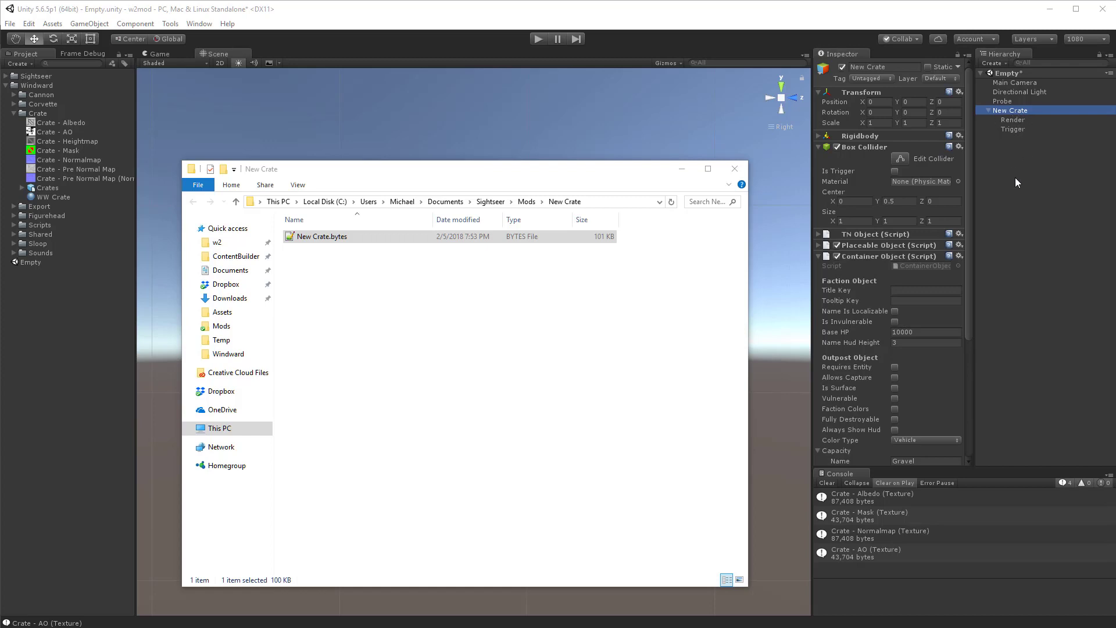
pyautogui.click(1012, 159)
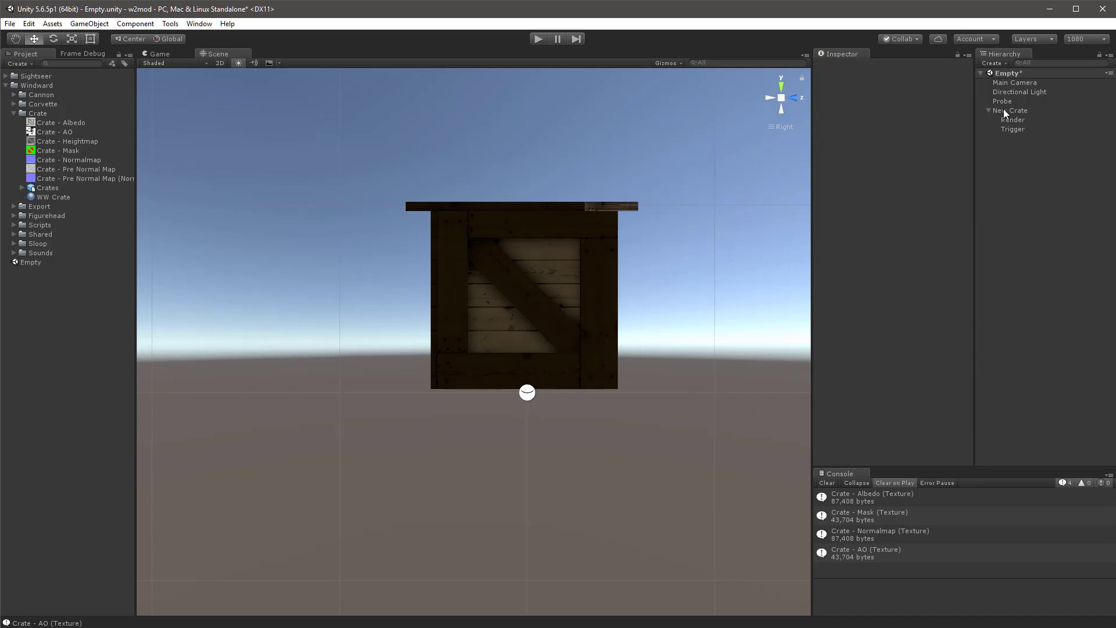
pyautogui.moveTo(1003, 109); pyautogui.dragTo(40, 313)
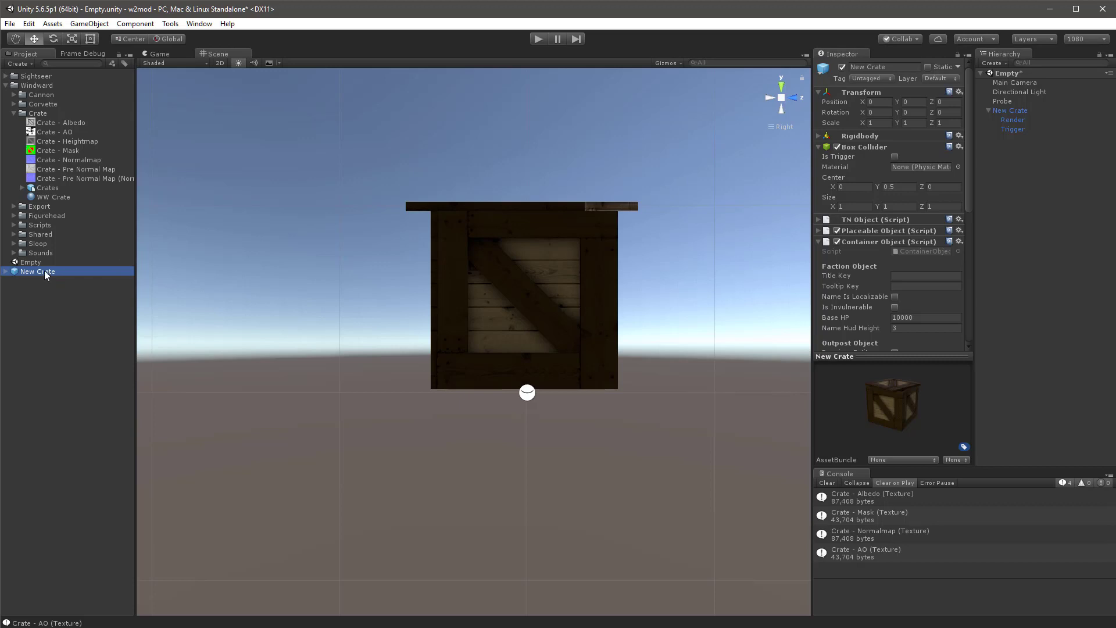
pyautogui.click(779, 101)
pyautogui.keyDown('alt'); pyautogui.moveTo(667, 286); pyautogui.dragTo(559, 386); pyautogui.keyUp('alt')
pyautogui.moveTo(41, 273); pyautogui.dragTo(93, 337)
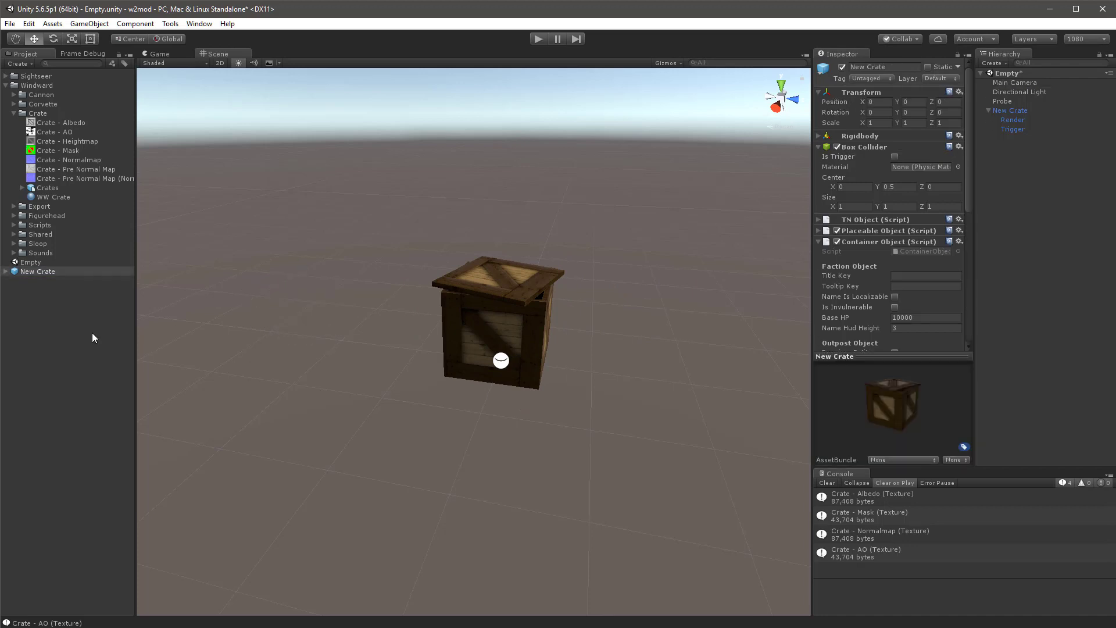
# Create a project folder named Model and move the New Crate prefab into it.
pyautogui.rightClick(22, 302)
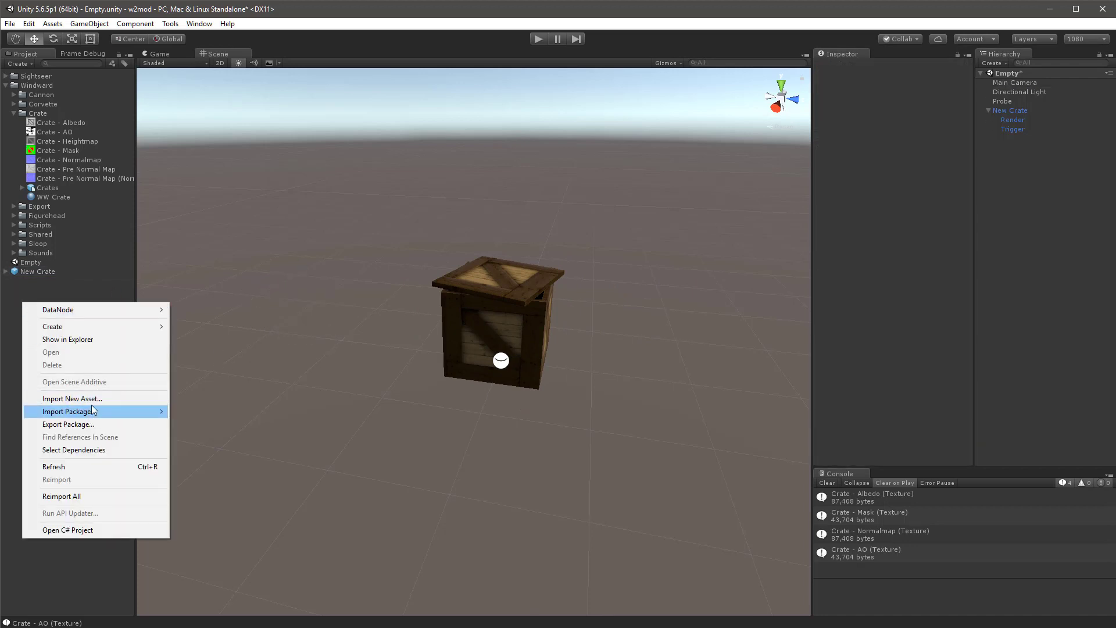
pyautogui.moveTo(87, 327)
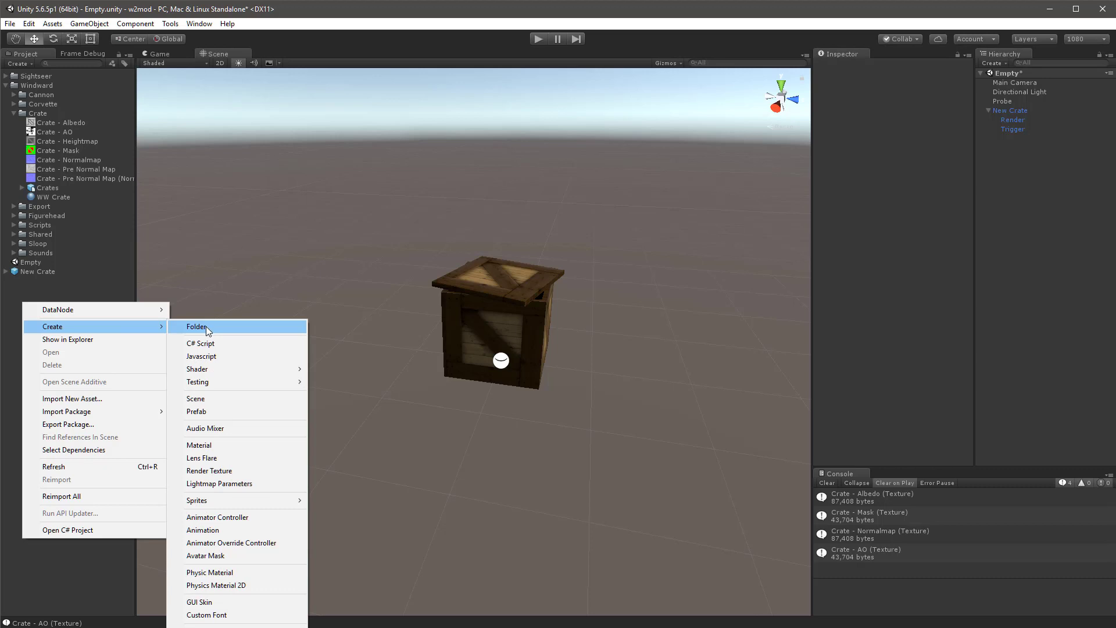
pyautogui.click(208, 327)
pyautogui.write('Model')
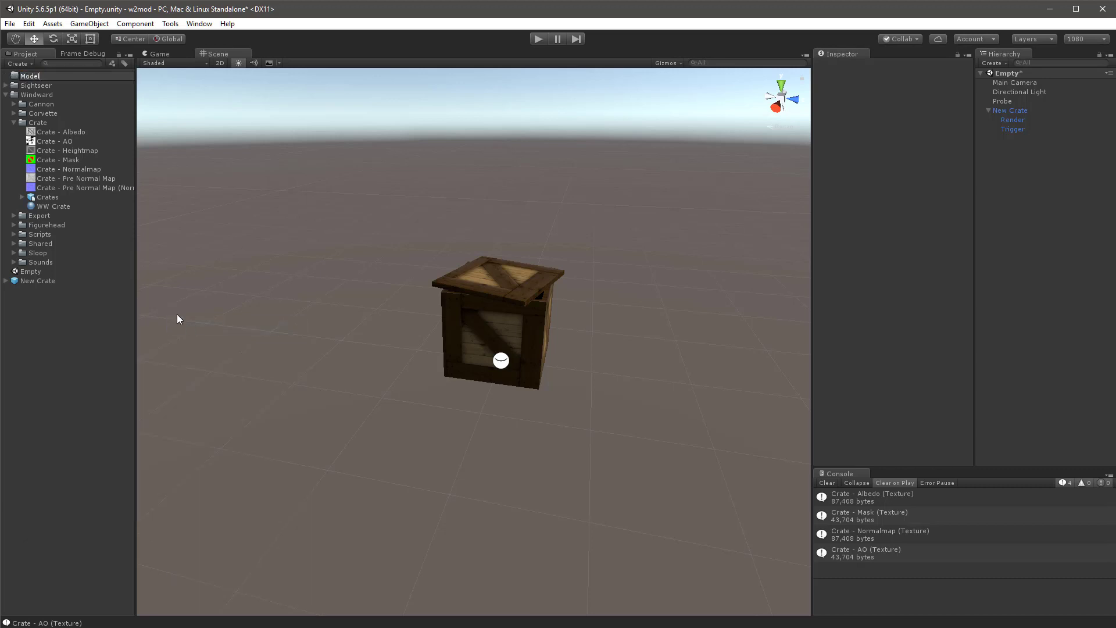
pyautogui.press('Return')
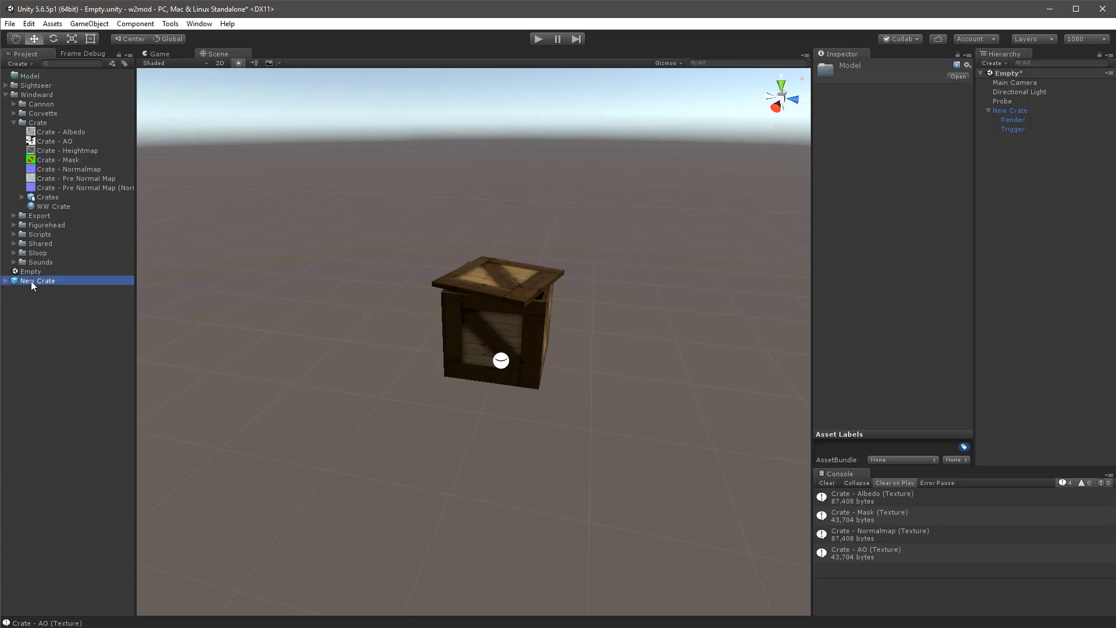
pyautogui.moveTo(30, 281); pyautogui.dragTo(37, 75)
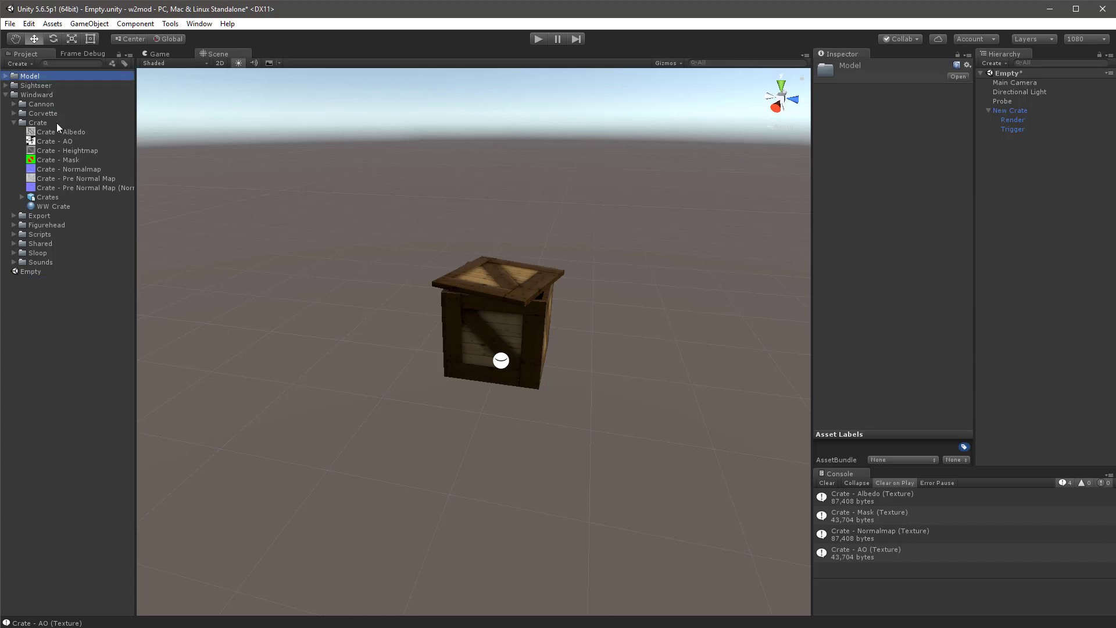
pyautogui.click(6, 76)
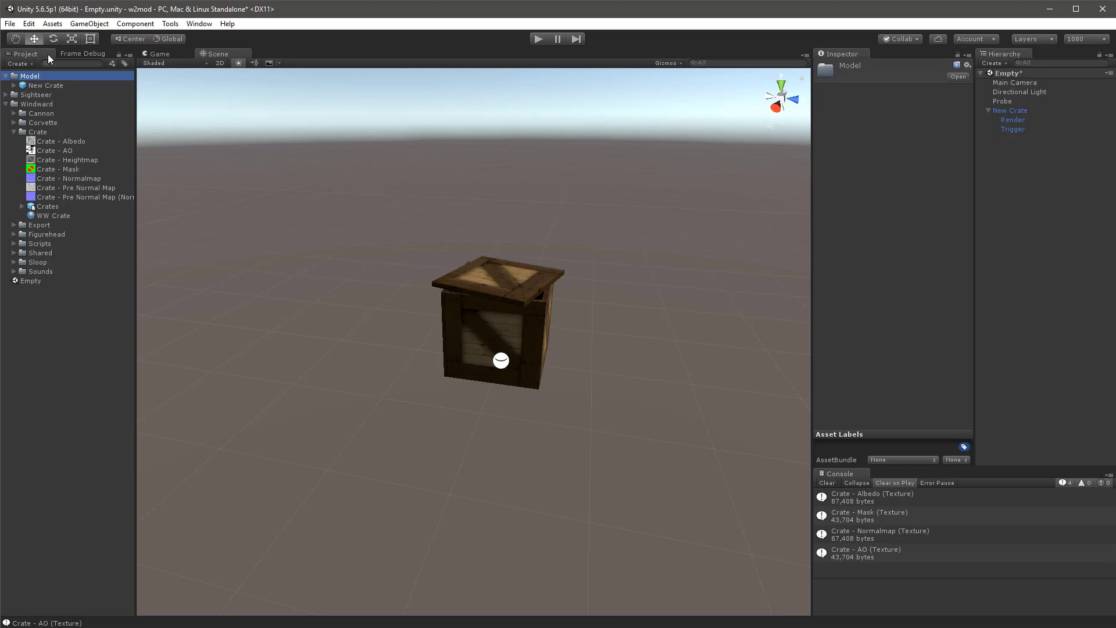
pyautogui.click(52, 24)
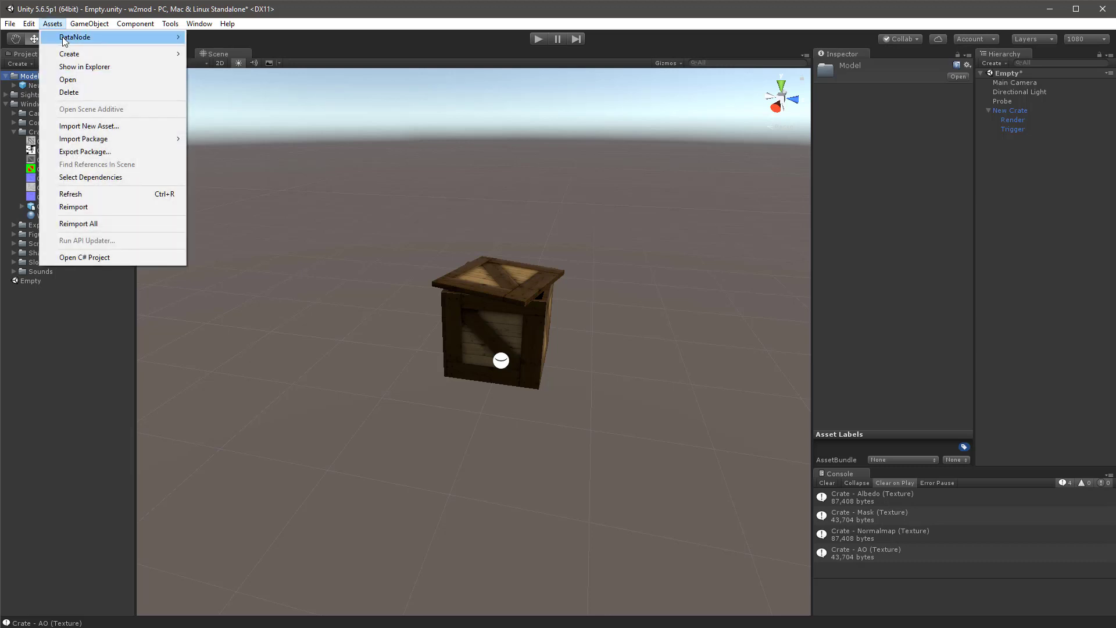
pyautogui.moveTo(72, 38)
pyautogui.moveTo(221, 39)
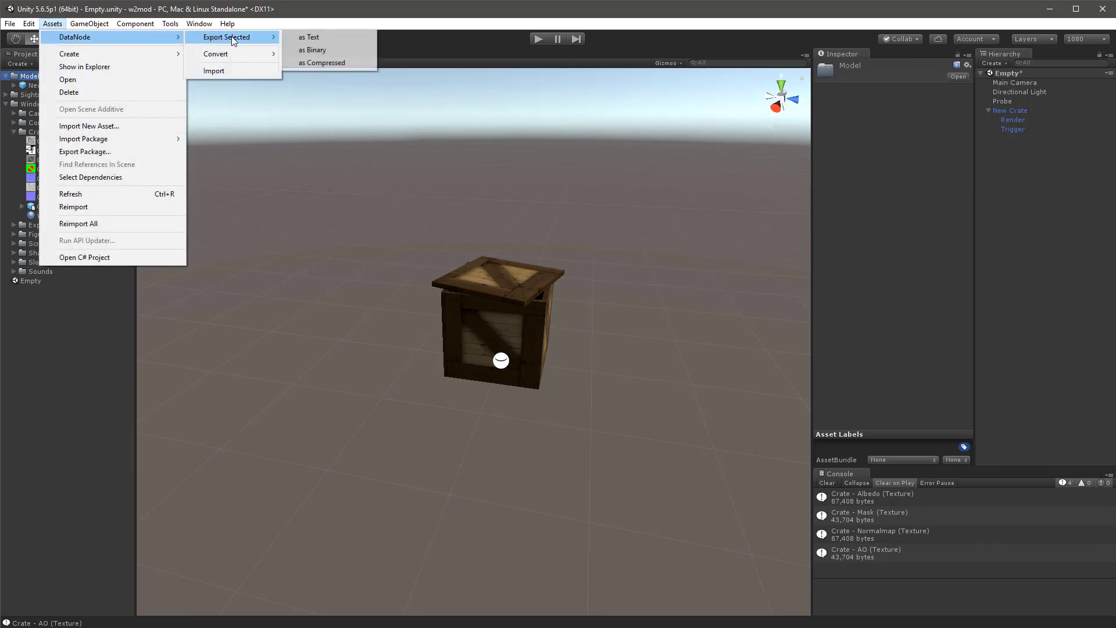
pyautogui.click(332, 52)
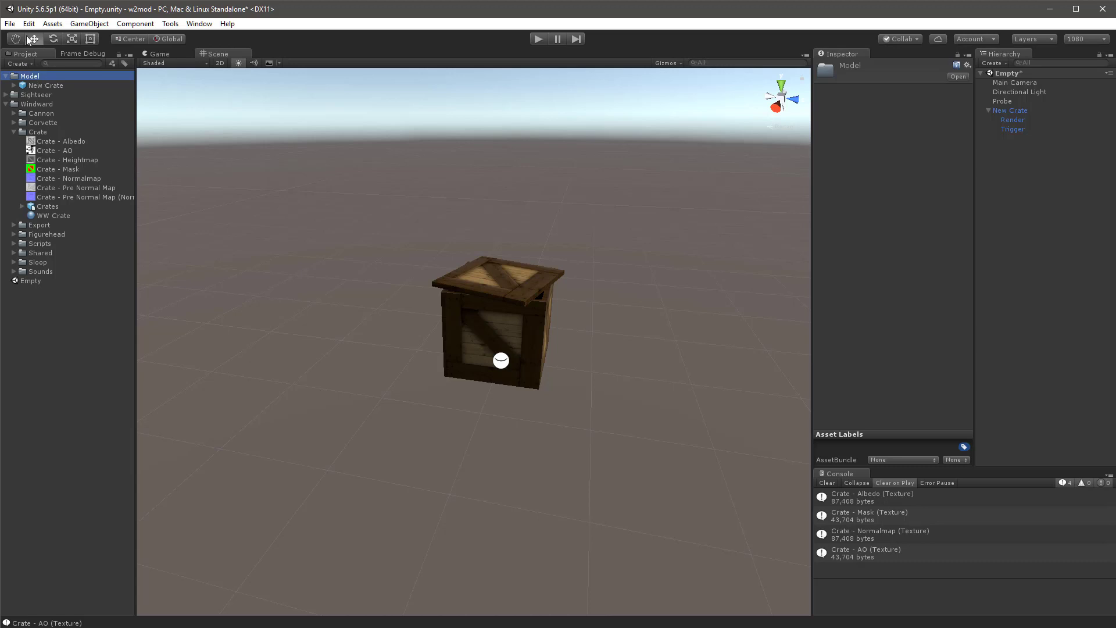
pyautogui.click(52, 23)
pyautogui.moveTo(73, 37)
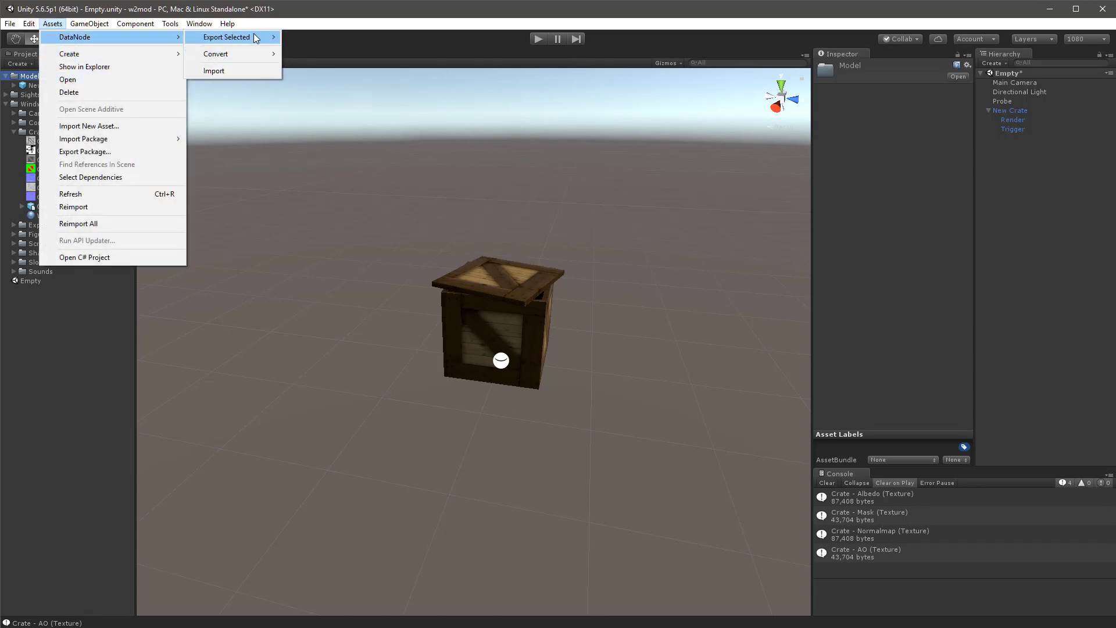
pyautogui.moveTo(257, 37)
pyautogui.click(316, 62)
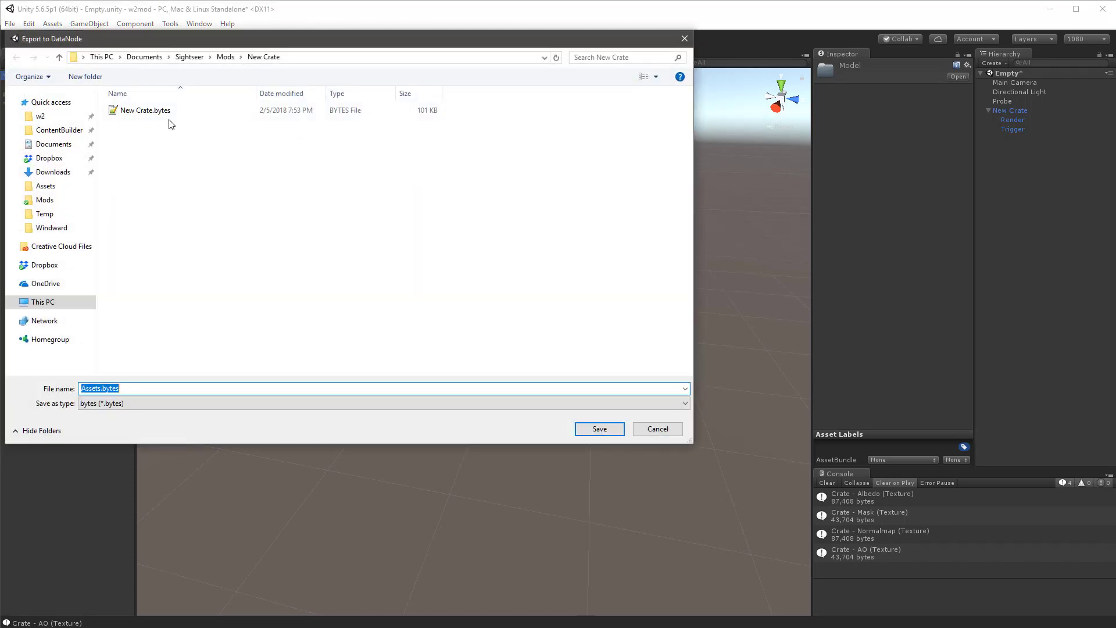
pyautogui.moveTo(101, 387); pyautogui.dragTo(82, 387)
pyautogui.hotkey('alt', 'Tab')
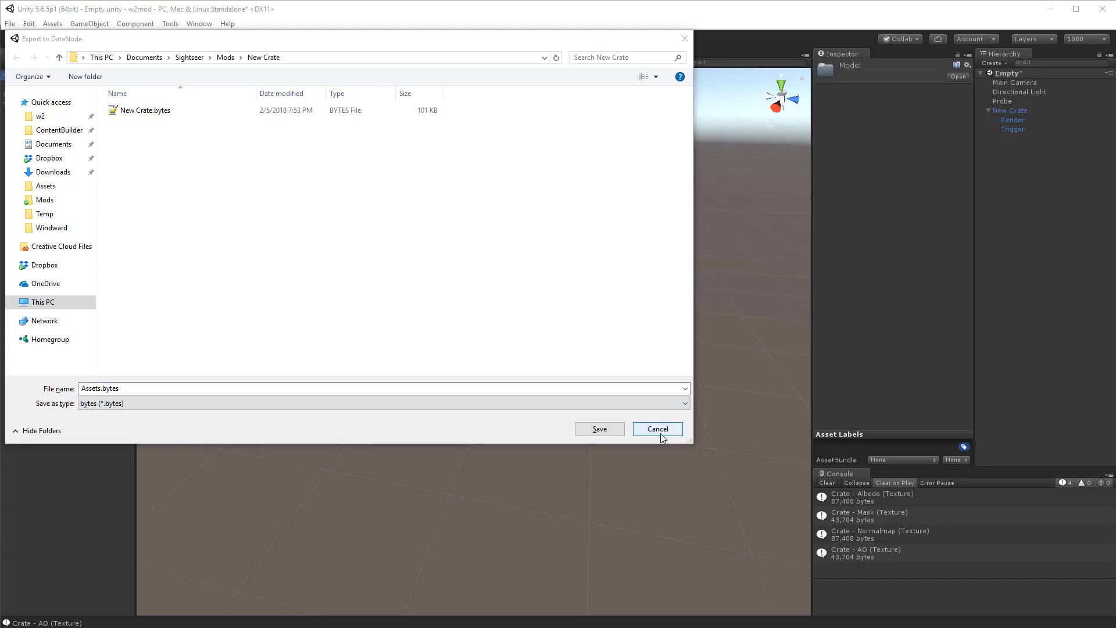
pyautogui.click(663, 432)
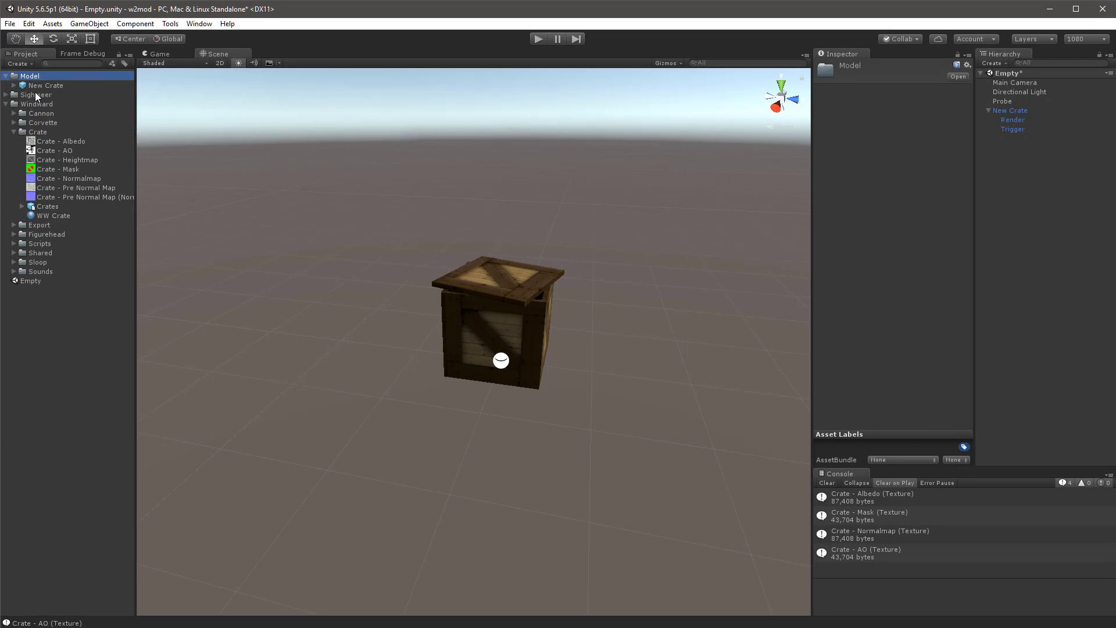
# Rename the project folder Model to Export.
pyautogui.click(30, 78)
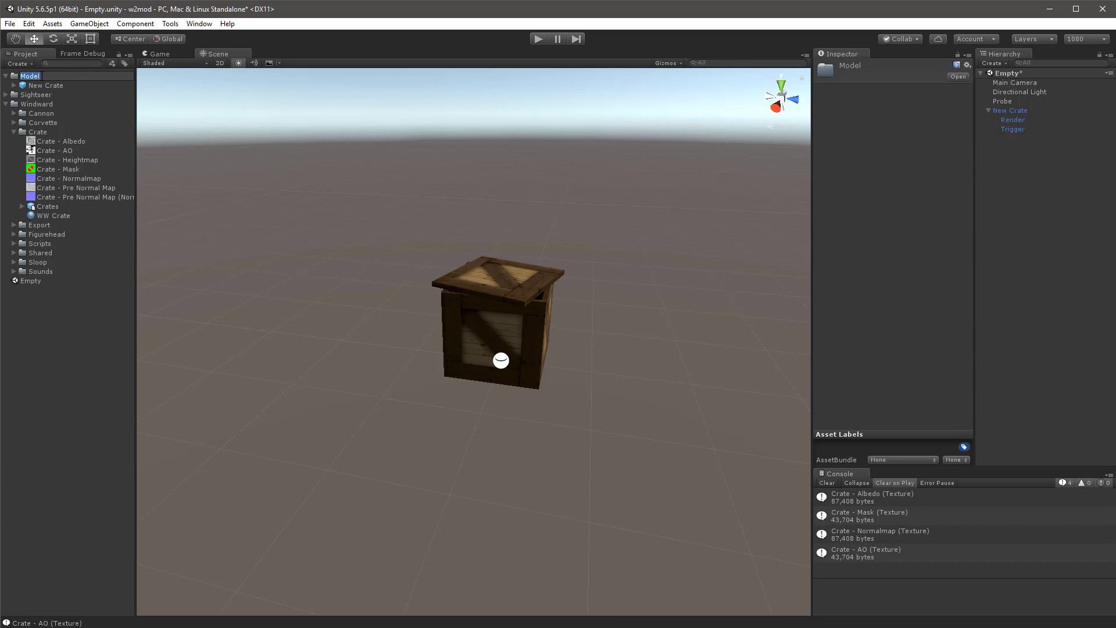
pyautogui.write('Export')
pyautogui.press('Return')
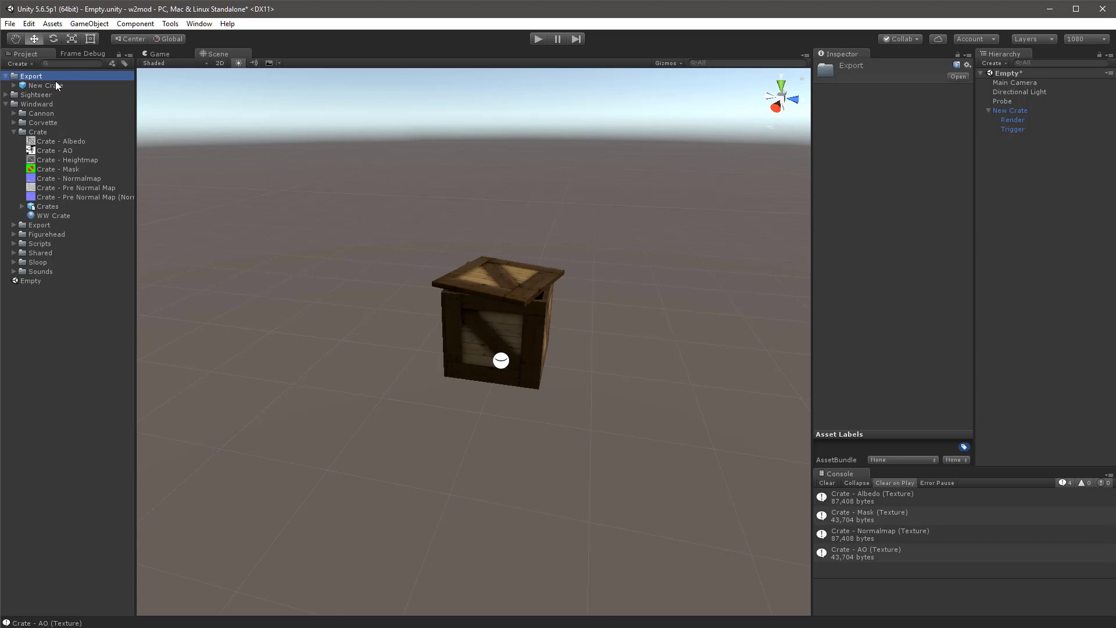
# Review the components on the New Crate scene object, from its transform and box collider through the container settings.
pyautogui.click(1010, 112)
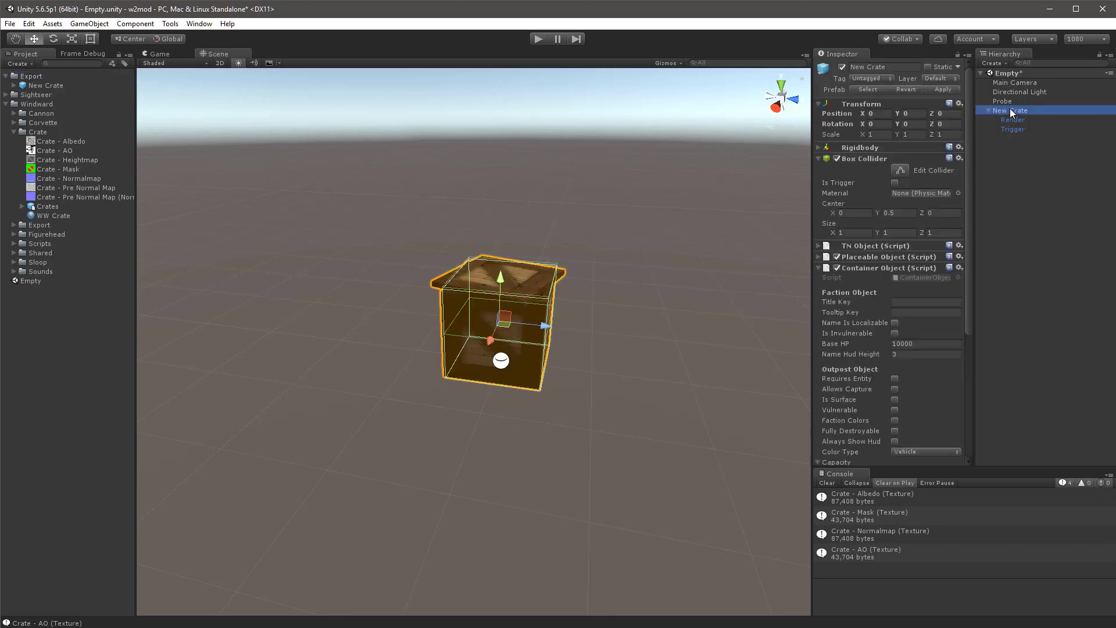
pyautogui.scroll(-5, 892, 312)
pyautogui.scroll(-3, 886, 410)
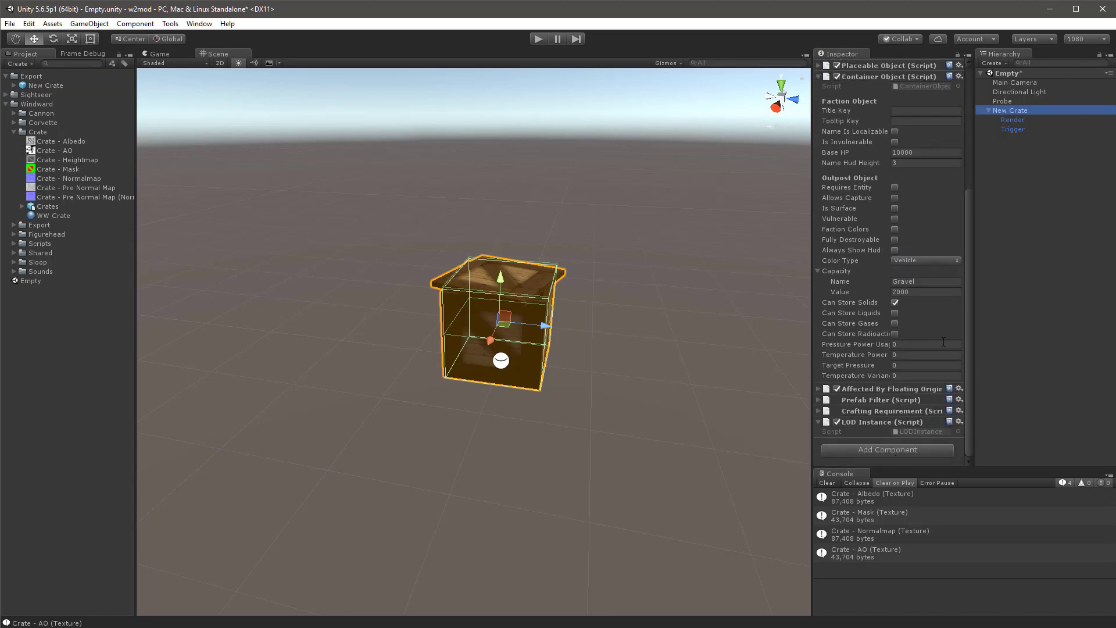
pyautogui.scroll(10, 887, 326)
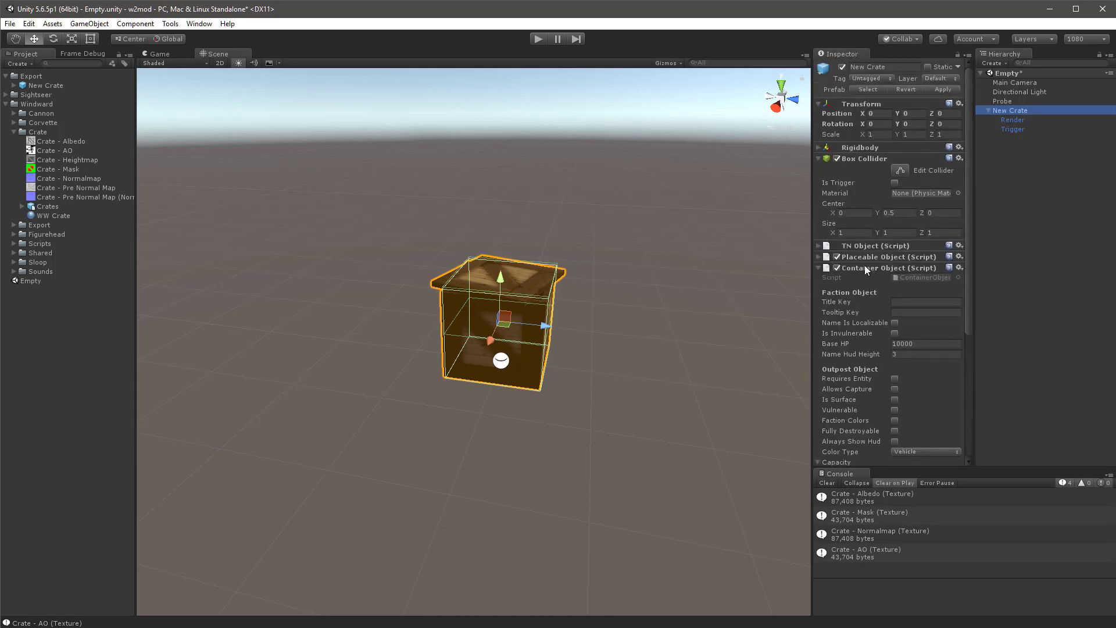
pyautogui.scroll(-4, 869, 266)
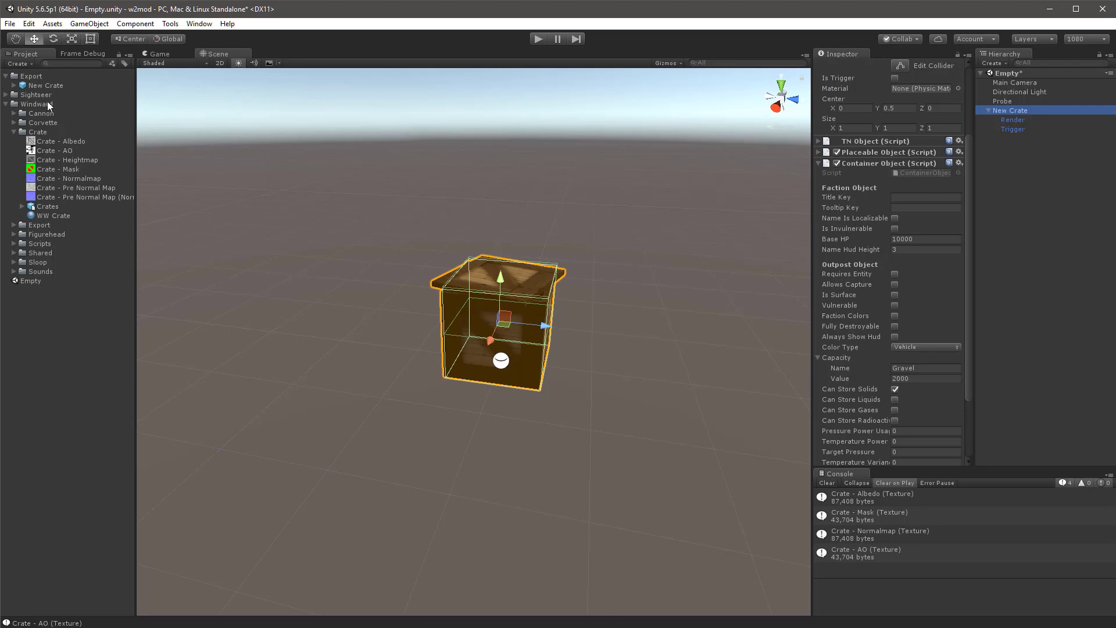
pyautogui.scroll(4, 883, 268)
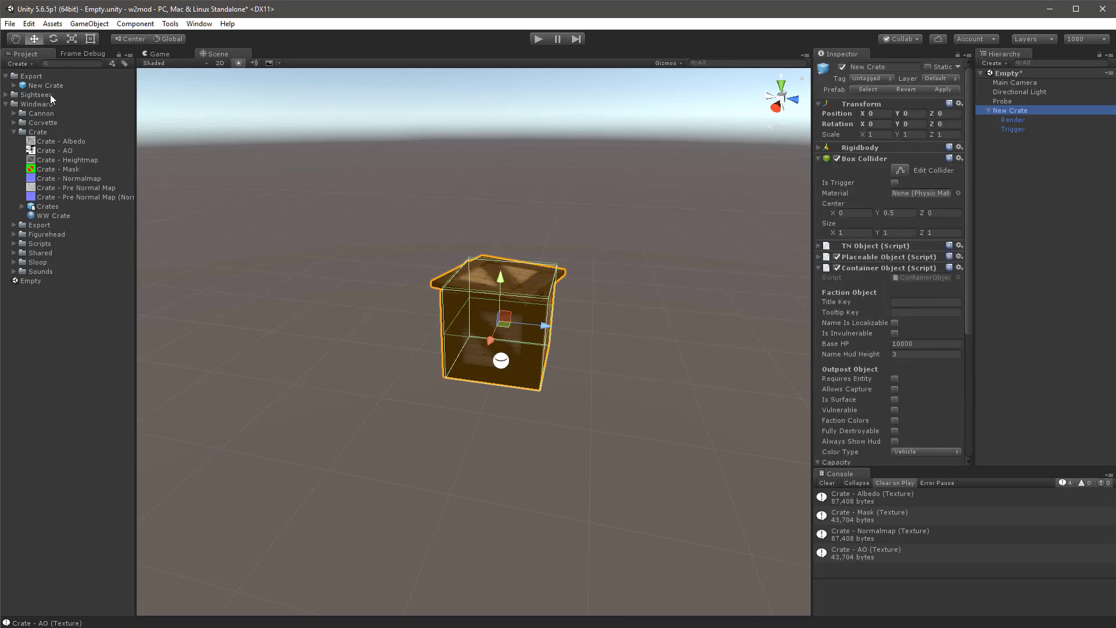
pyautogui.scroll(-4, 857, 409)
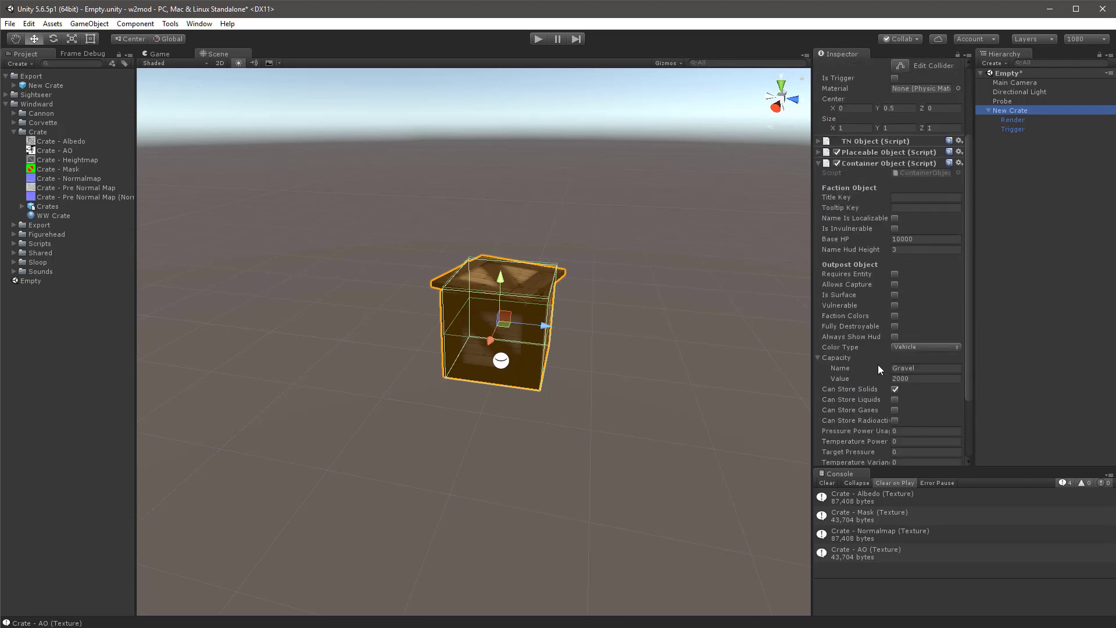
pyautogui.scroll(-3, 878, 364)
pyautogui.scroll(7, 881, 364)
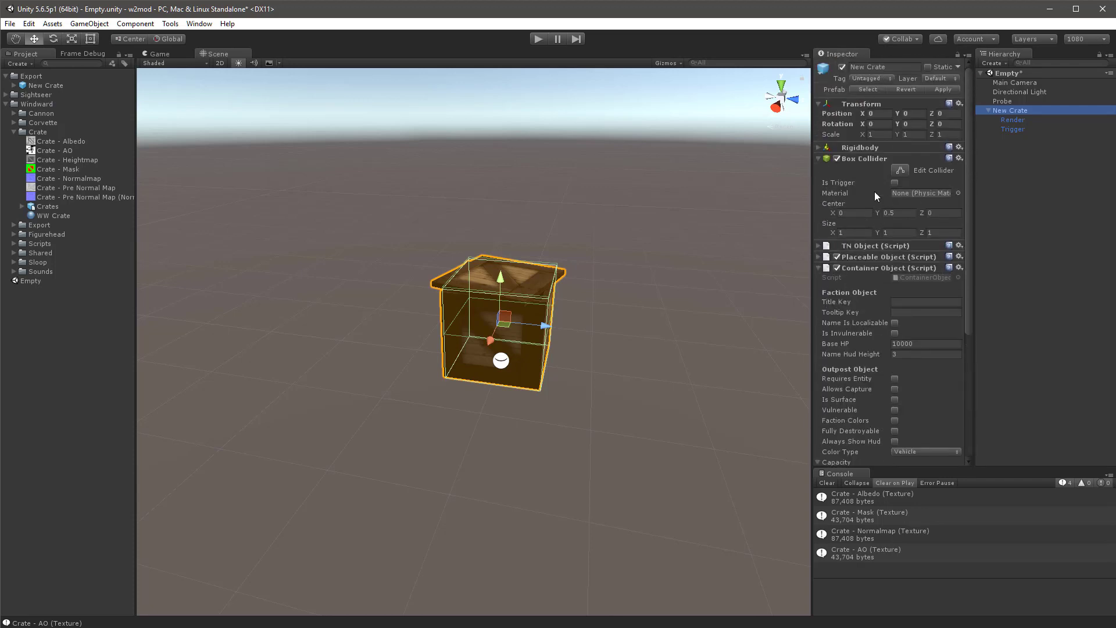
# Select the Export folder containing the New Crate prefab and view the available DataNode export formats without exporting.
pyautogui.click(32, 77)
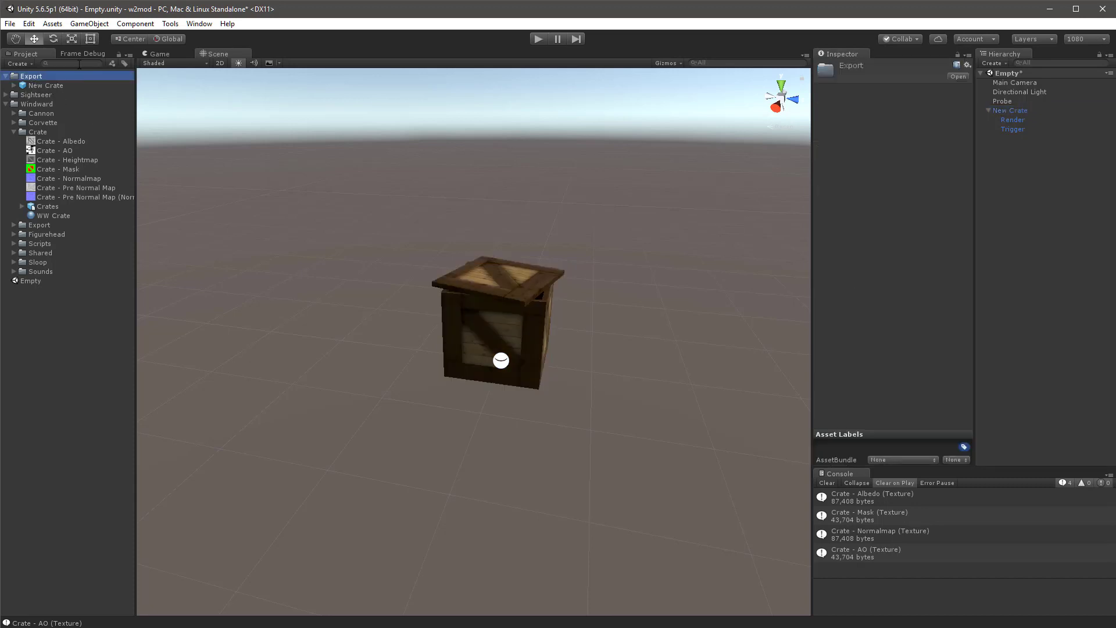
pyautogui.click(52, 24)
pyautogui.moveTo(69, 38)
pyautogui.moveTo(196, 41)
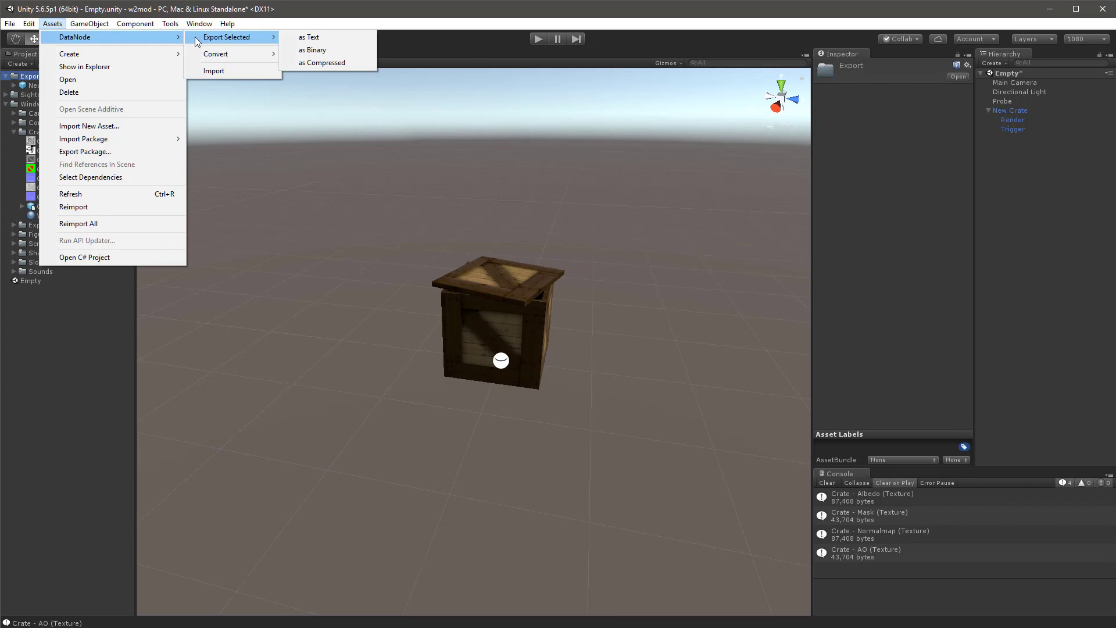
pyautogui.click(170, 11)
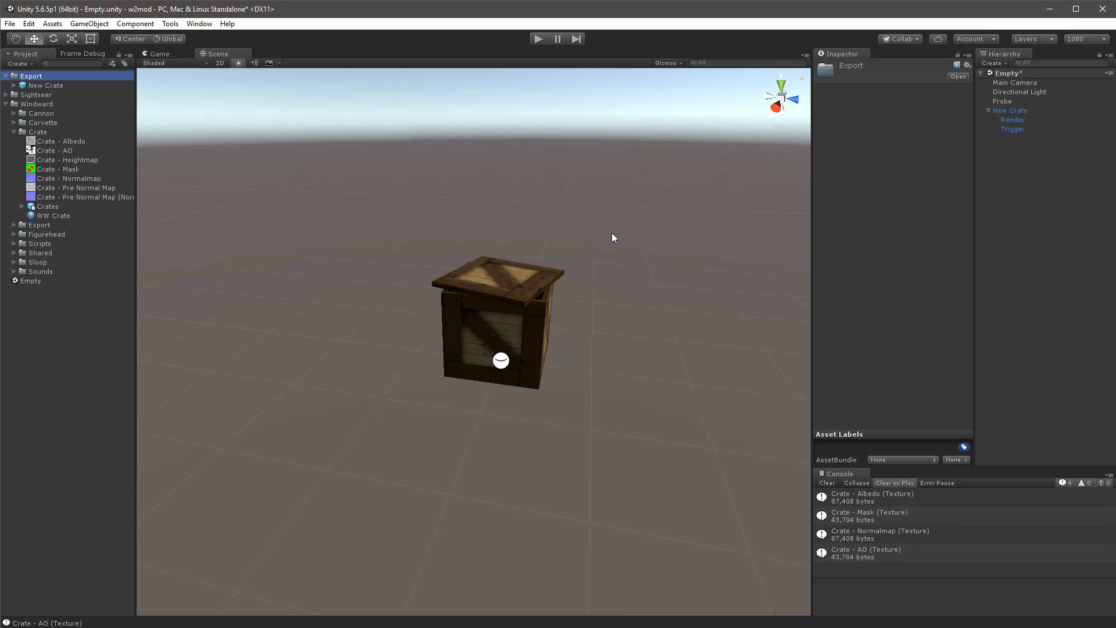
# Enter play mode and import New Crate.bytes as a DataNode from the New Crate mod folder.
pyautogui.click(537, 39)
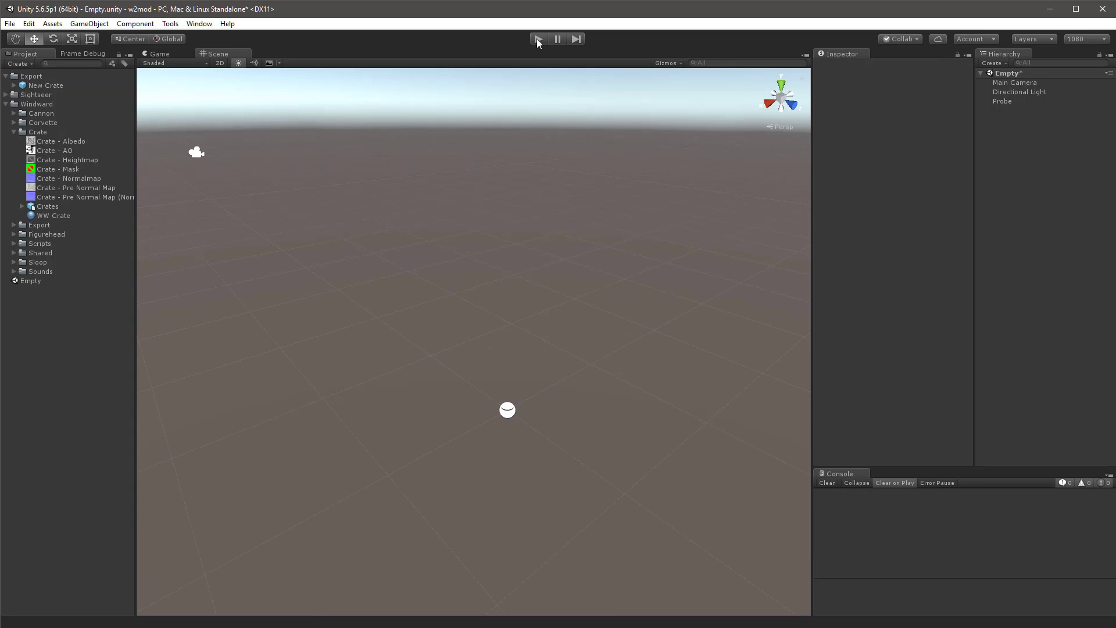
pyautogui.click(538, 39)
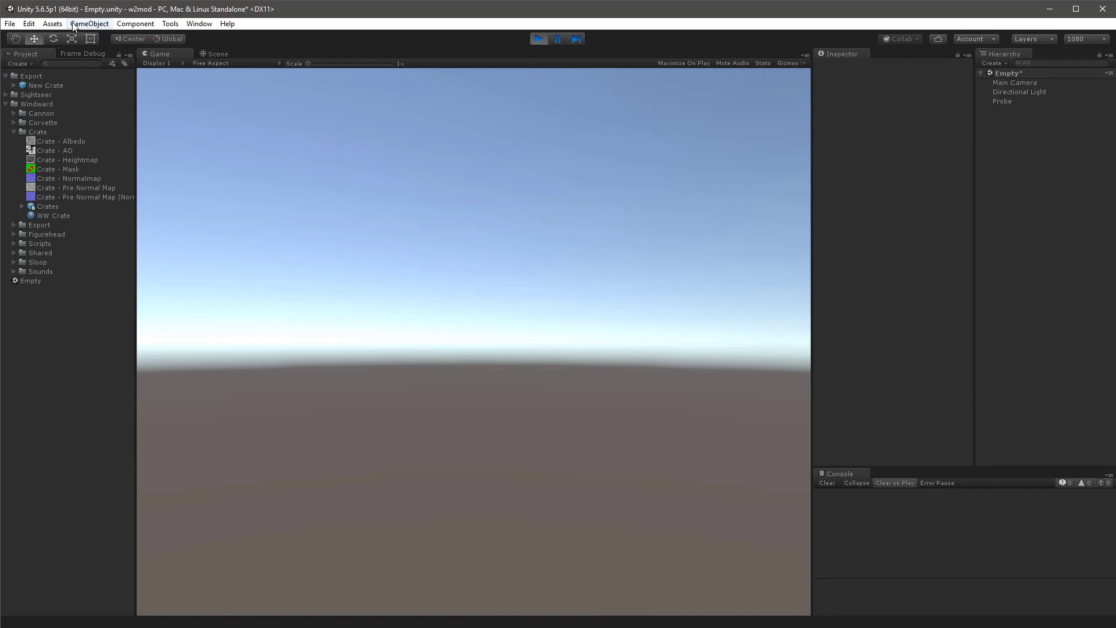
pyautogui.click(52, 24)
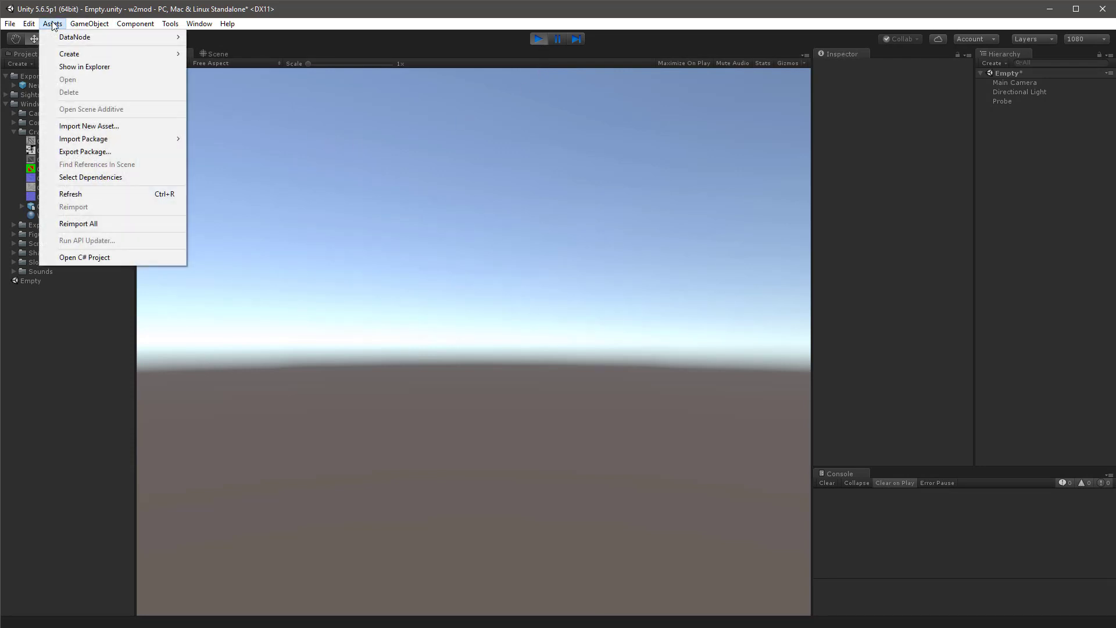
pyautogui.moveTo(227, 23)
pyautogui.moveTo(52, 24)
pyautogui.moveTo(87, 36)
pyautogui.click(232, 70)
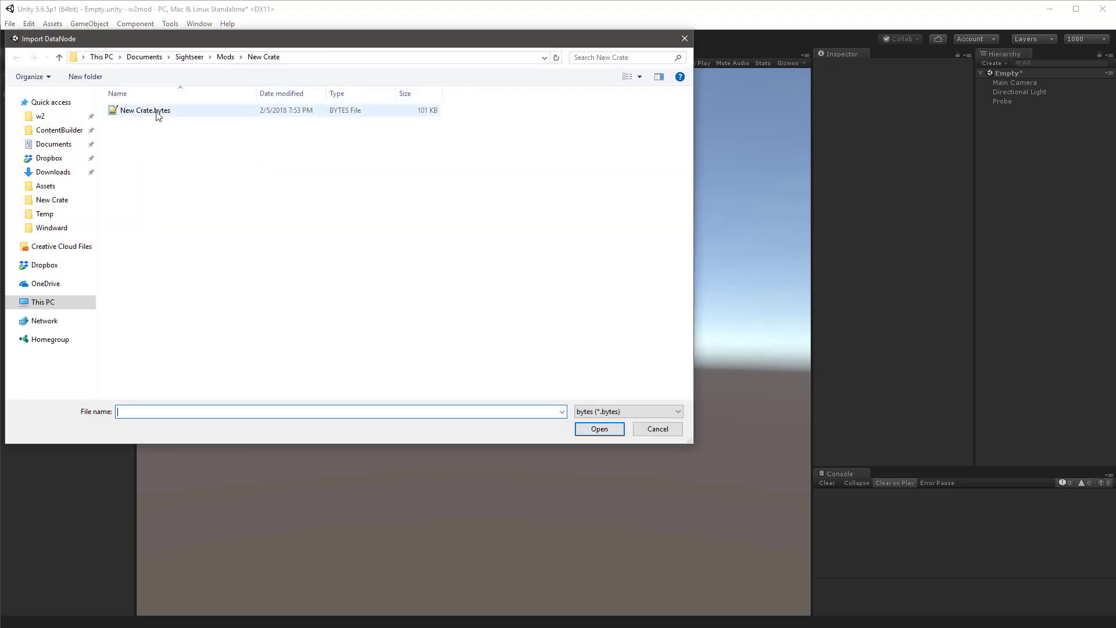
pyautogui.doubleClick(158, 111)
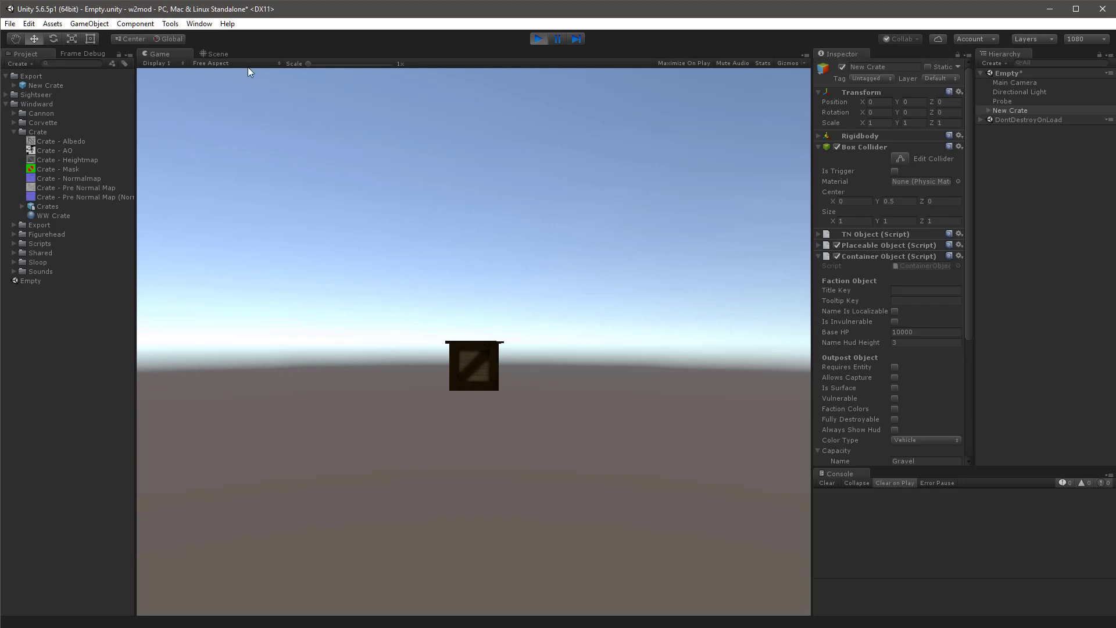
# Inspect the imported crate up close in the scene, including its Render child and the WW Crate material's texture maps.
pyautogui.click(219, 54)
pyautogui.scroll(5, 614, 360)
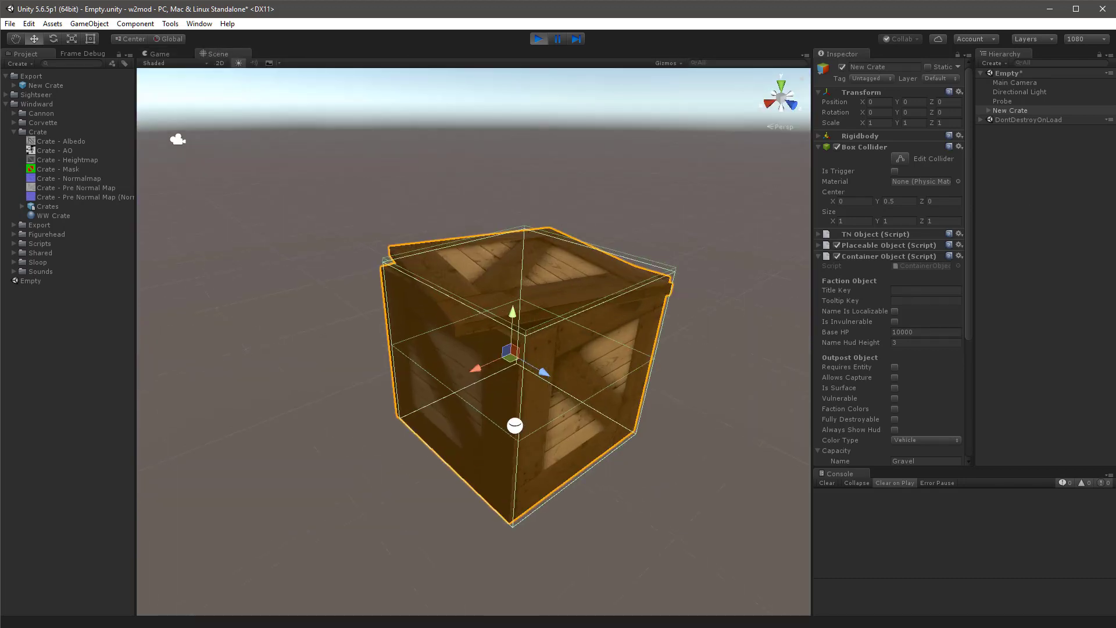
pyautogui.click(989, 110)
pyautogui.click(1012, 120)
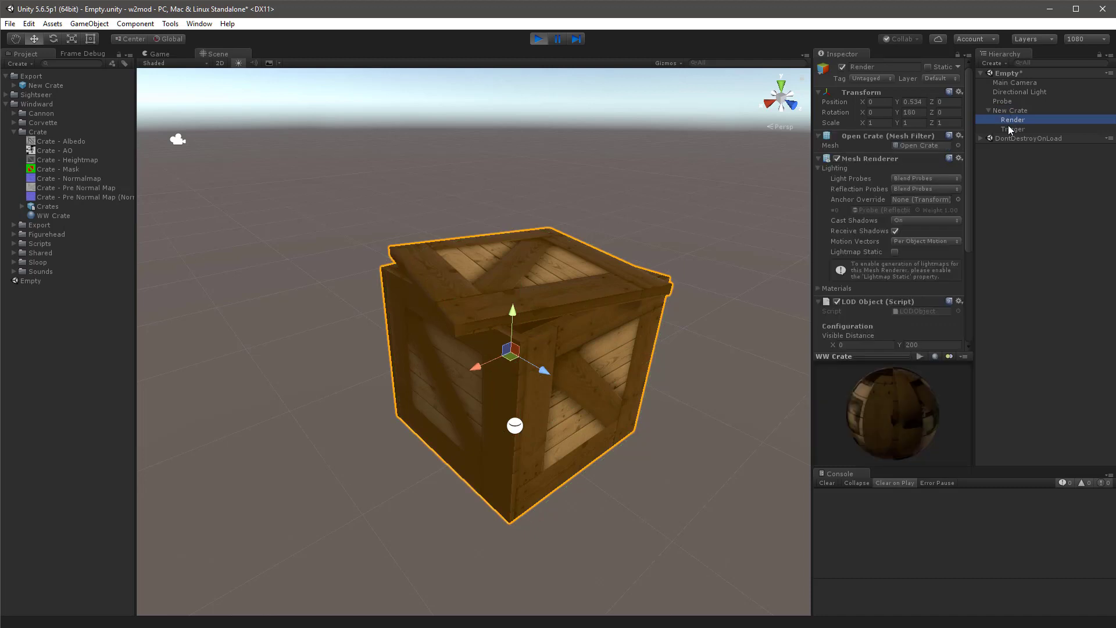
pyautogui.click(857, 356)
pyautogui.scroll(-2, 878, 424)
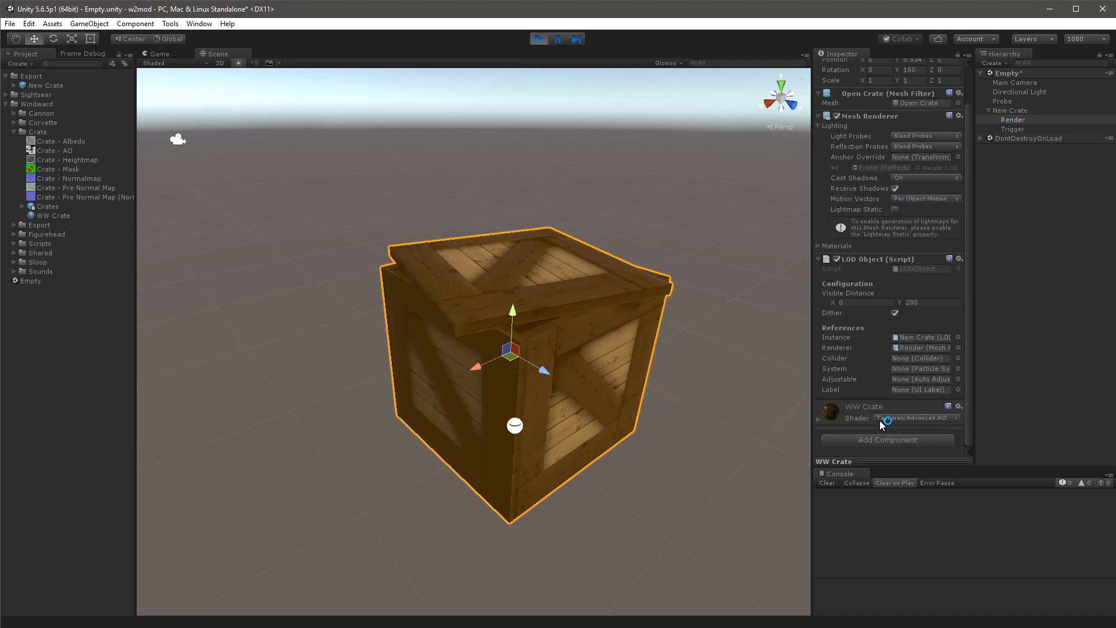
pyautogui.click(868, 417)
pyautogui.scroll(-3, 871, 406)
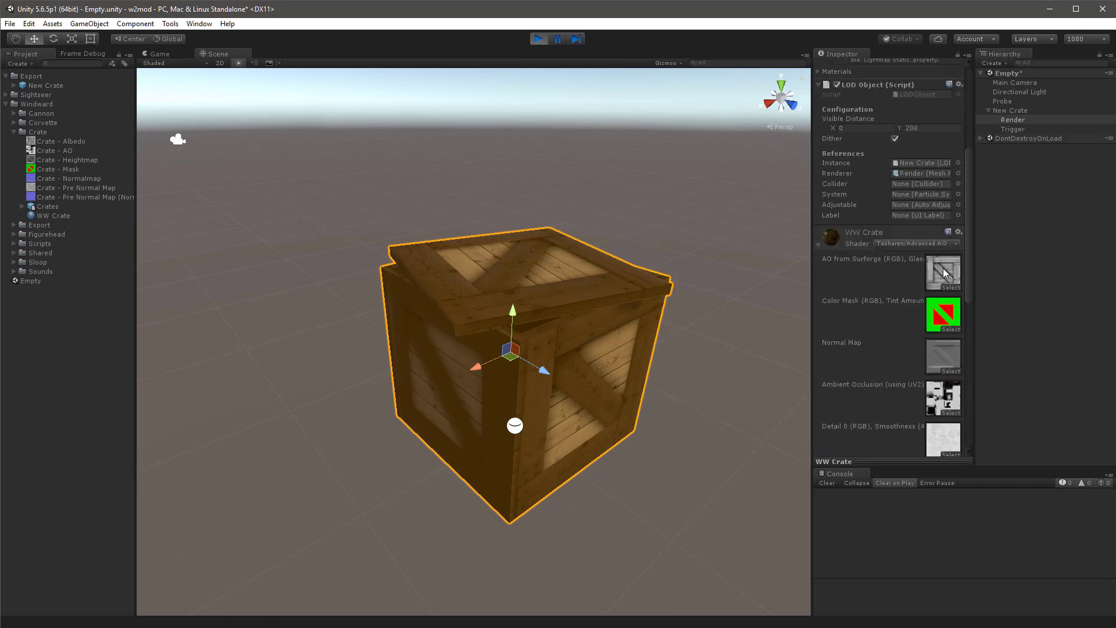
pyautogui.click(949, 333)
pyautogui.click(953, 358)
pyautogui.click(942, 321)
pyautogui.scroll(8, 932, 257)
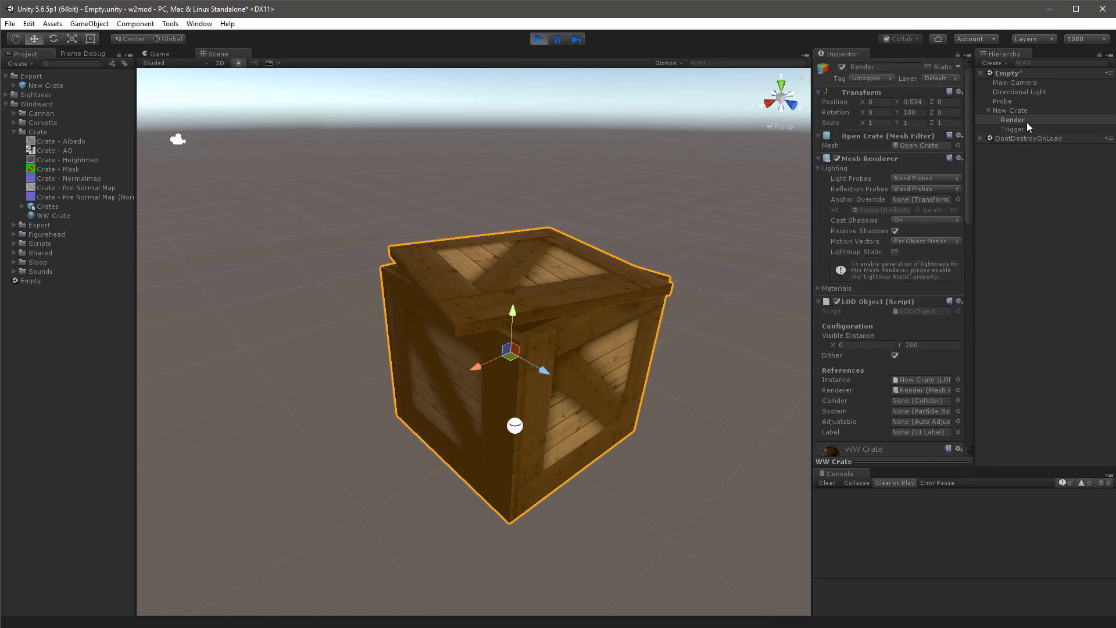
# Check the collider and container settings on the imported New Crate root object.
pyautogui.click(1017, 111)
pyautogui.scroll(-1, 866, 383)
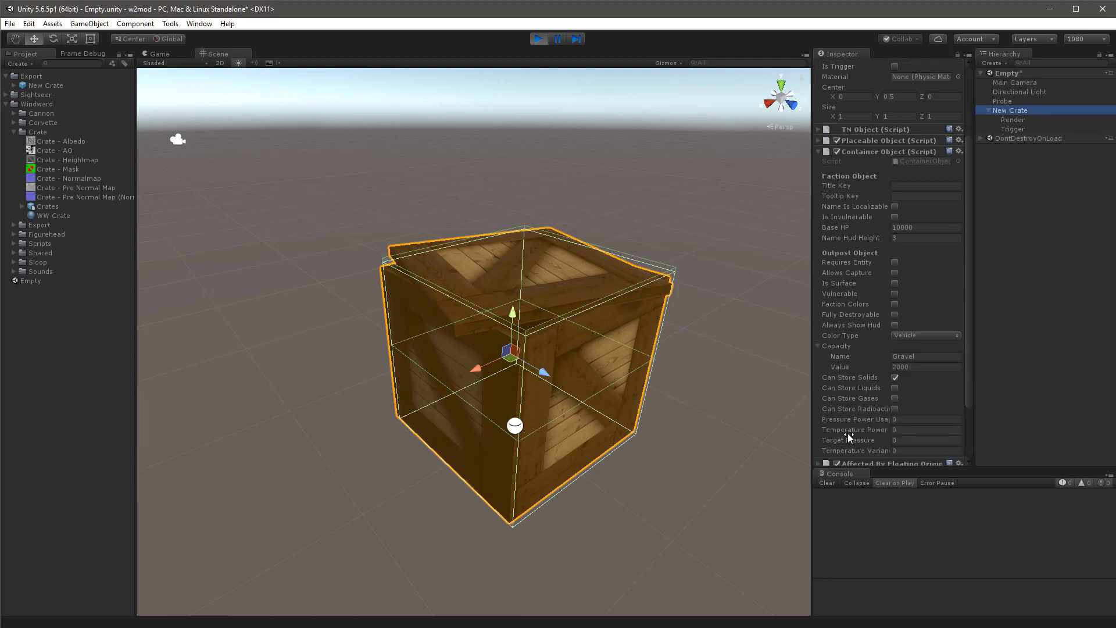
pyautogui.scroll(1, 899, 369)
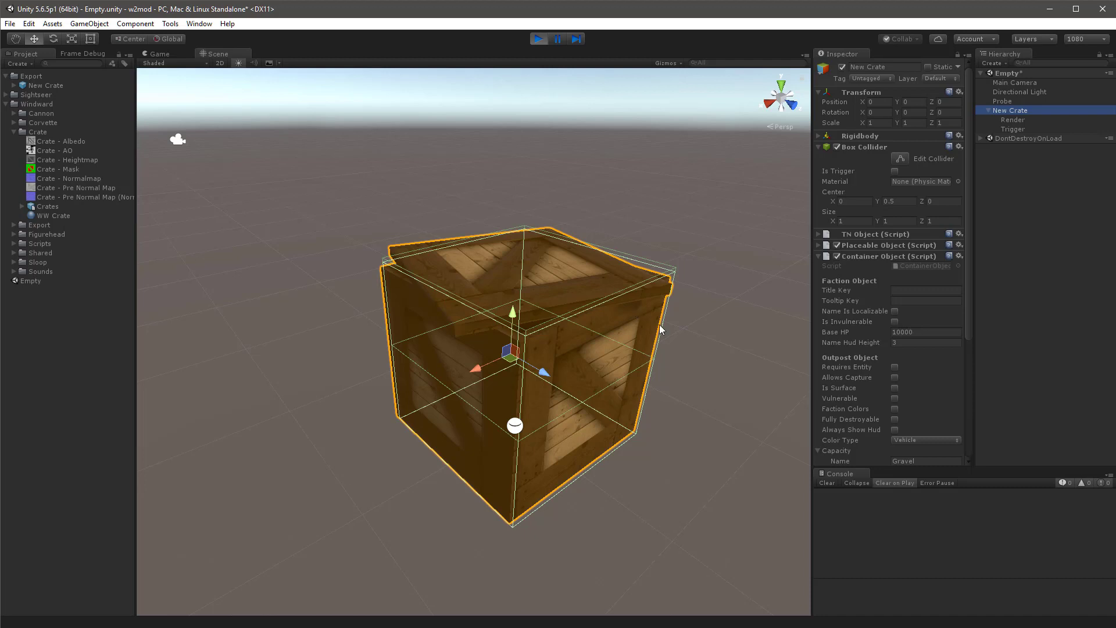
# Delete the imported New Crate from the running scene.
pyautogui.hotkey('alt', 'Tab')
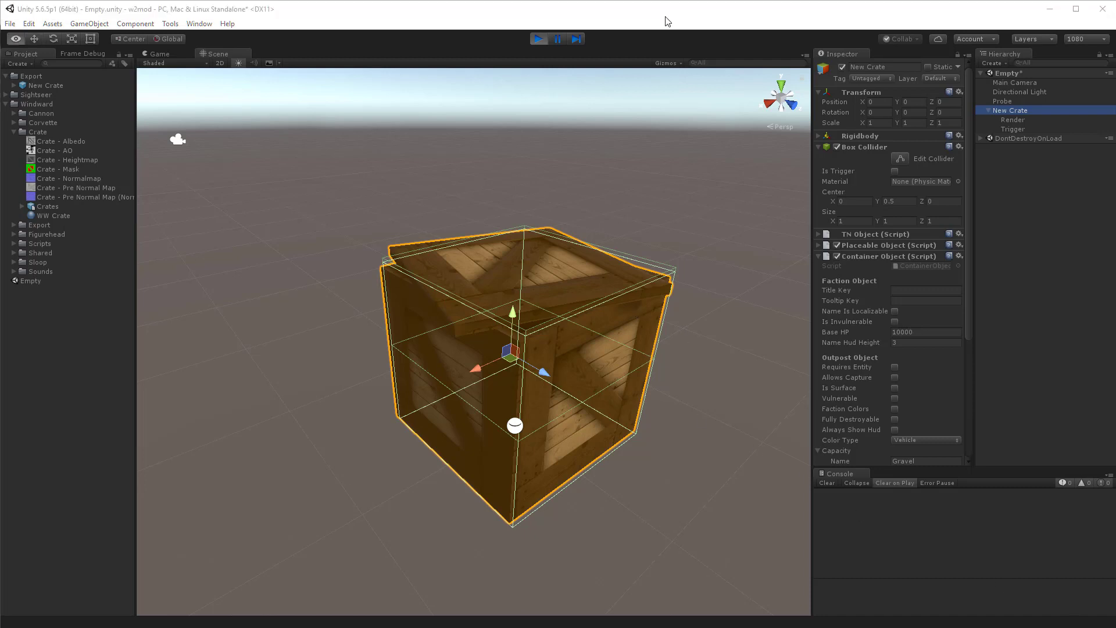
pyautogui.click(667, 21)
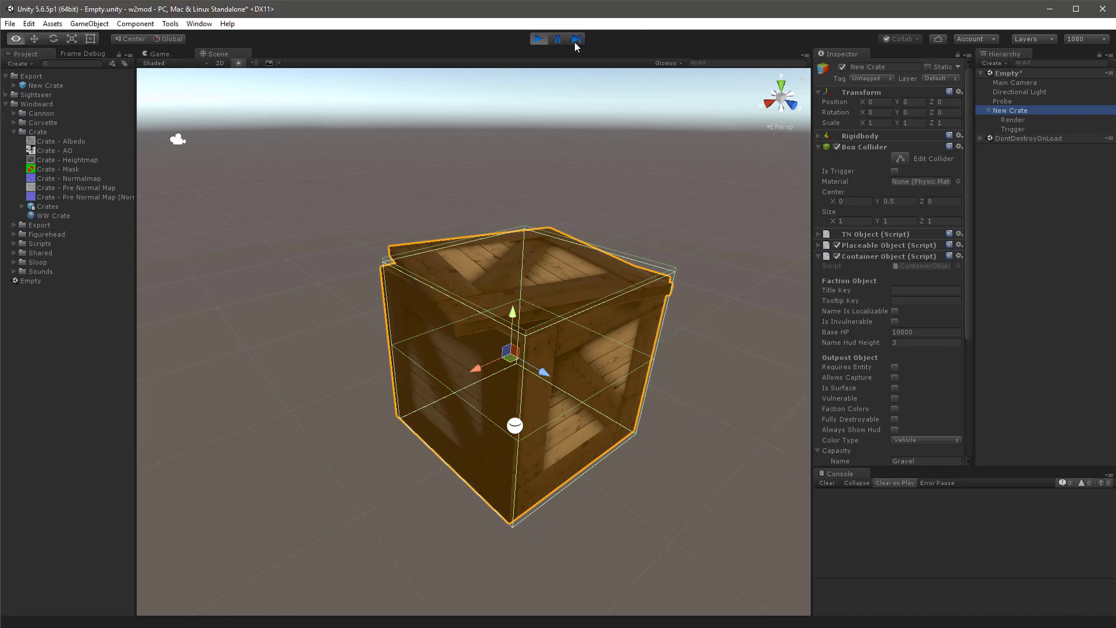
pyautogui.press('Delete')
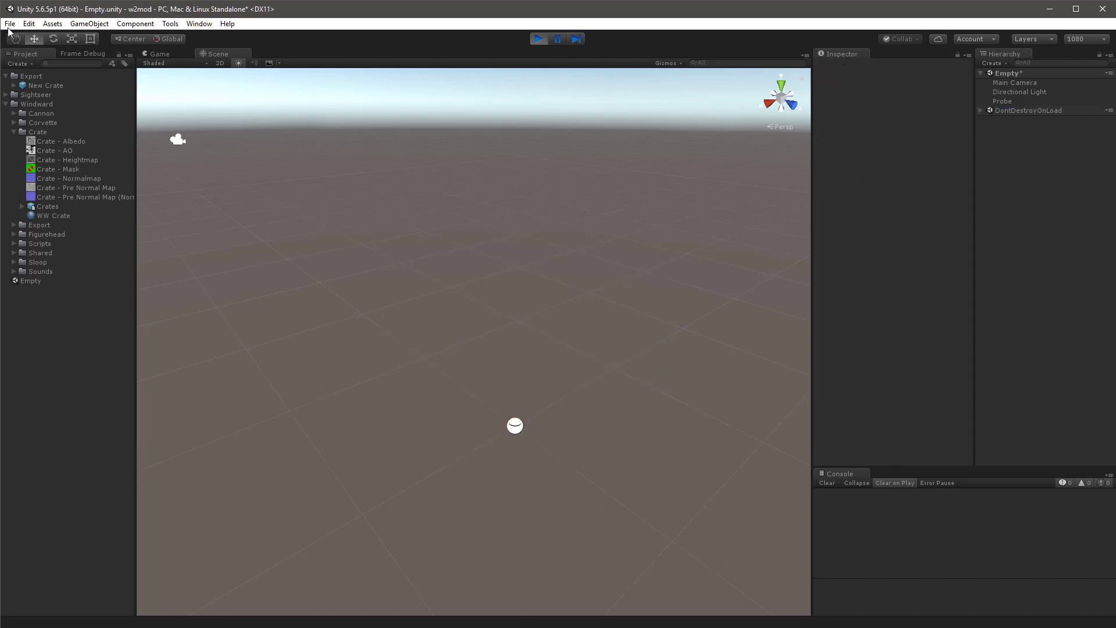
# Import the DataNode Container A0.bytes from the Container folder inside Dropbox's Tasharen (1)\Mods folder.
pyautogui.click(52, 23)
pyautogui.moveTo(65, 38)
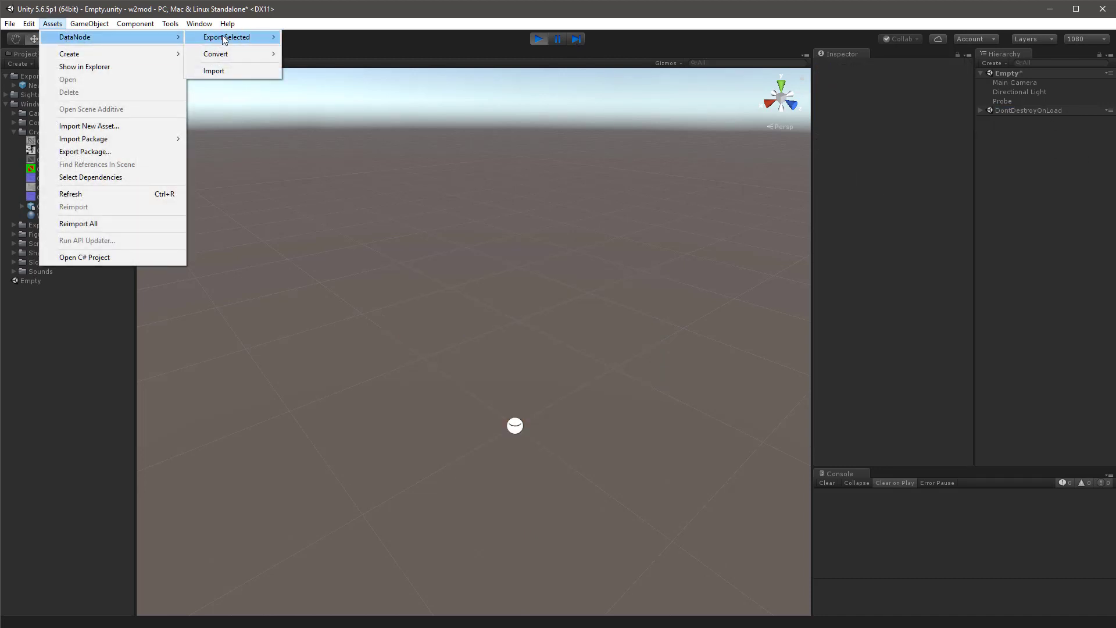
pyautogui.click(222, 68)
pyautogui.click(299, 58)
pyautogui.write('C:\\Users\\Michael Lyashenko\\Dropbox\\Tasharen (1)\\Mods')
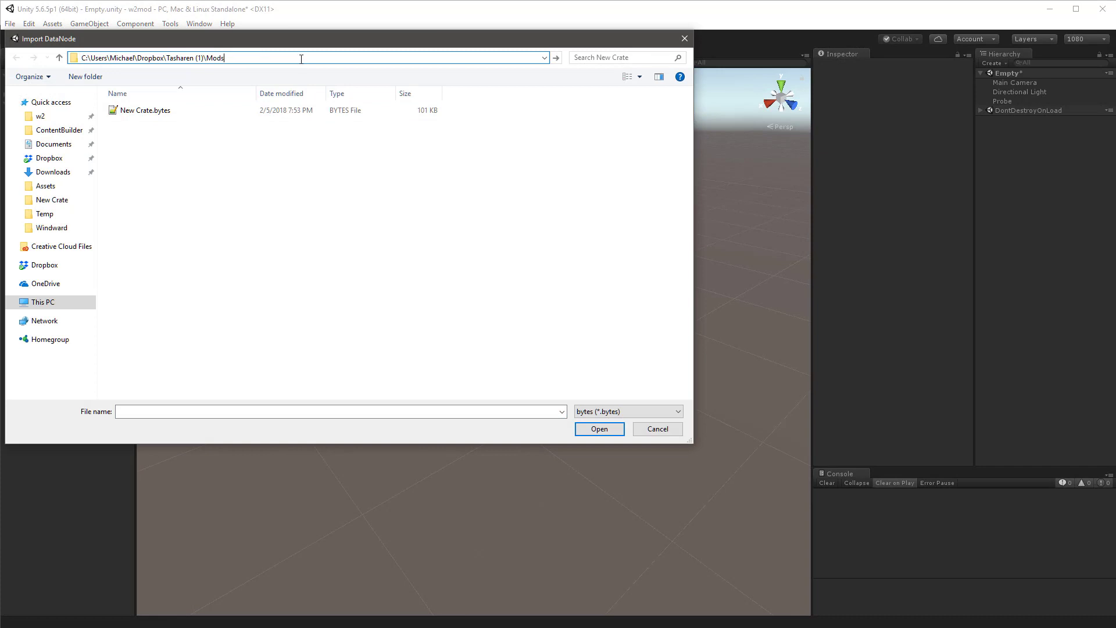
pyautogui.press('Return')
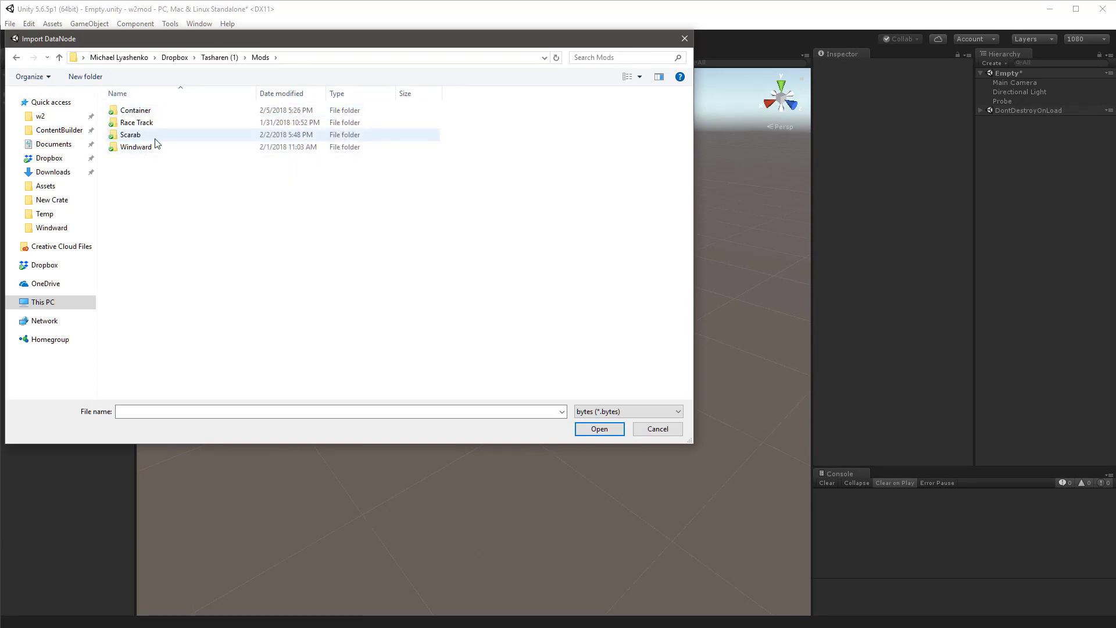
pyautogui.doubleClick(146, 111)
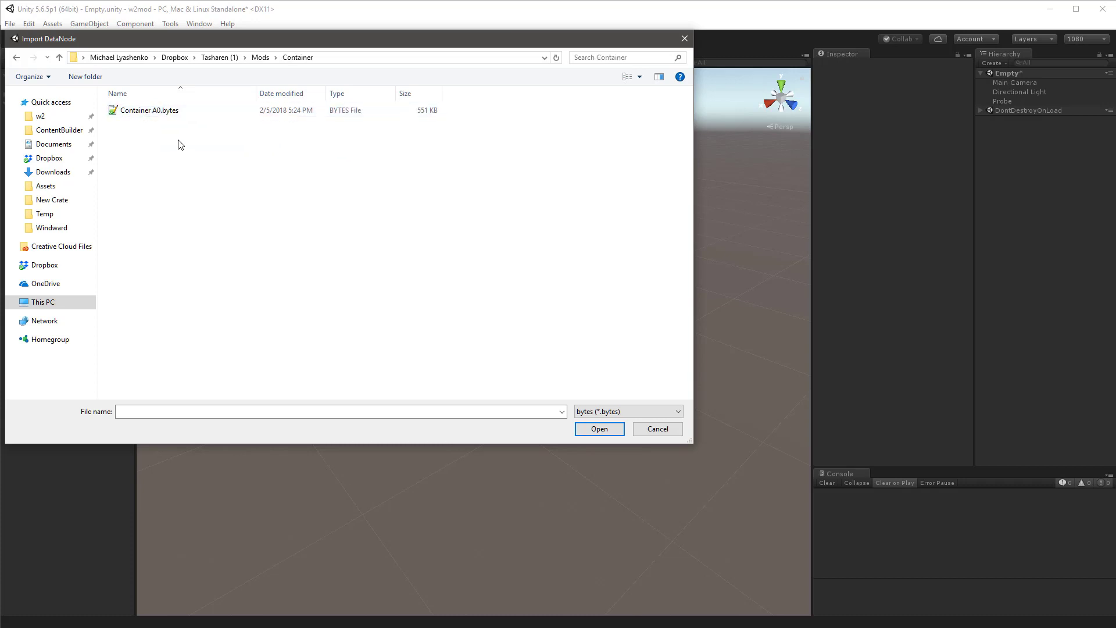
pyautogui.doubleClick(149, 111)
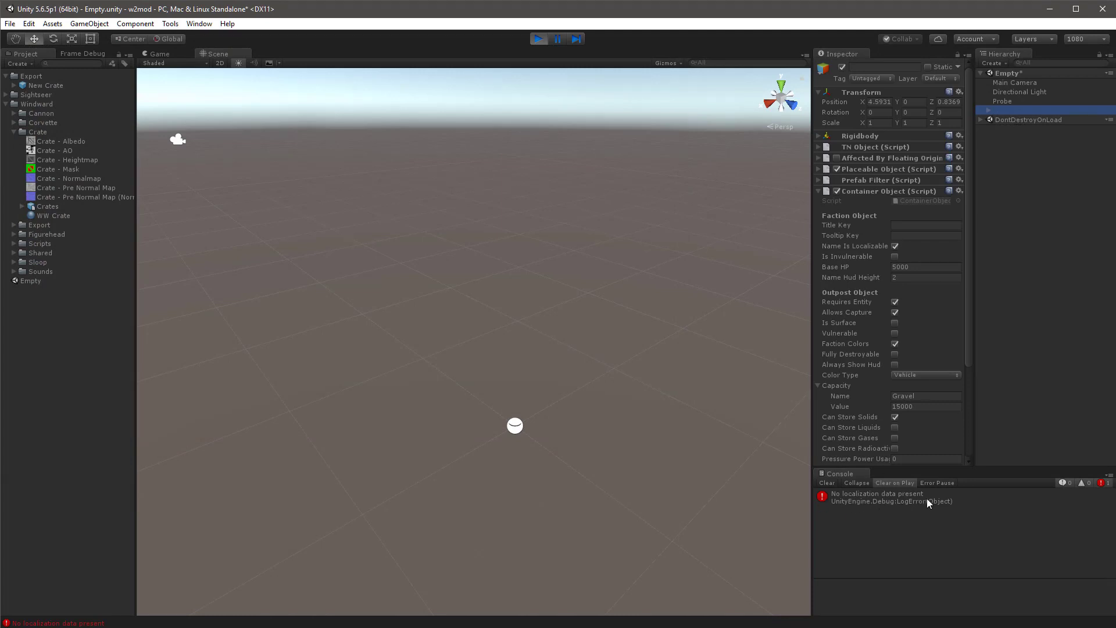
# Inspect the imported container's Renderer child, its appearance in the game view, and its root object's components.
pyautogui.click(988, 109)
pyautogui.click(1024, 119)
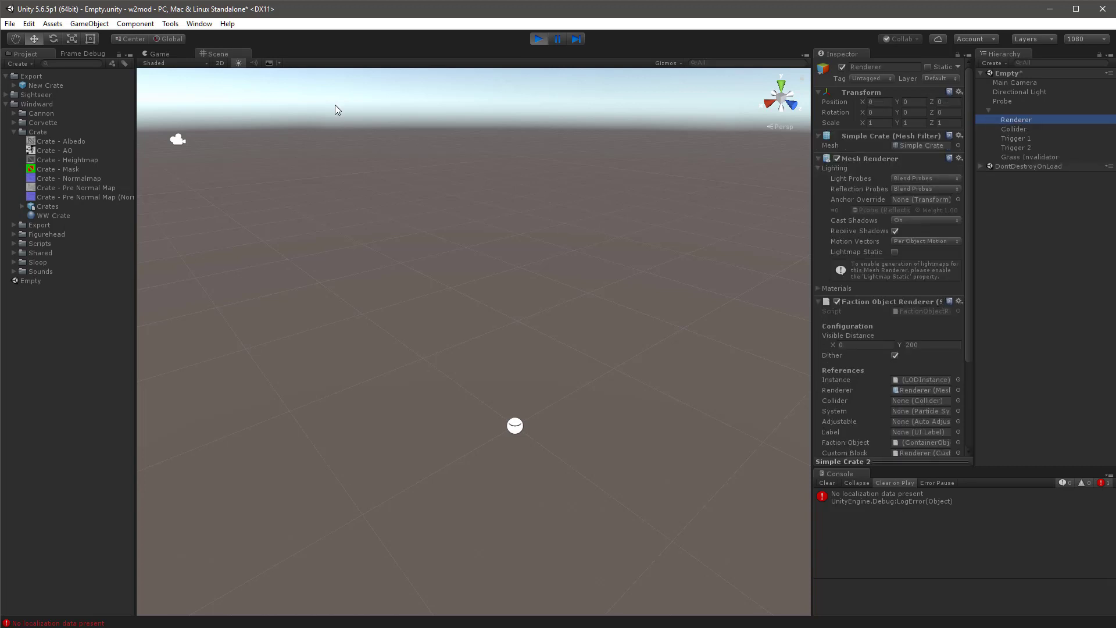
pyautogui.click(160, 54)
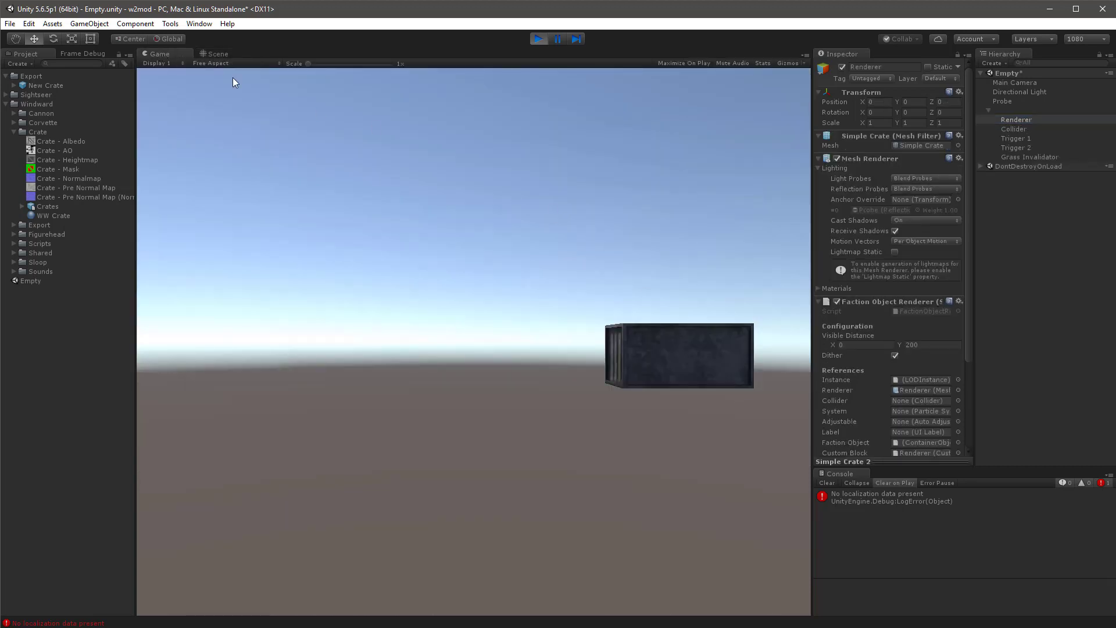
pyautogui.click(217, 53)
pyautogui.click(999, 111)
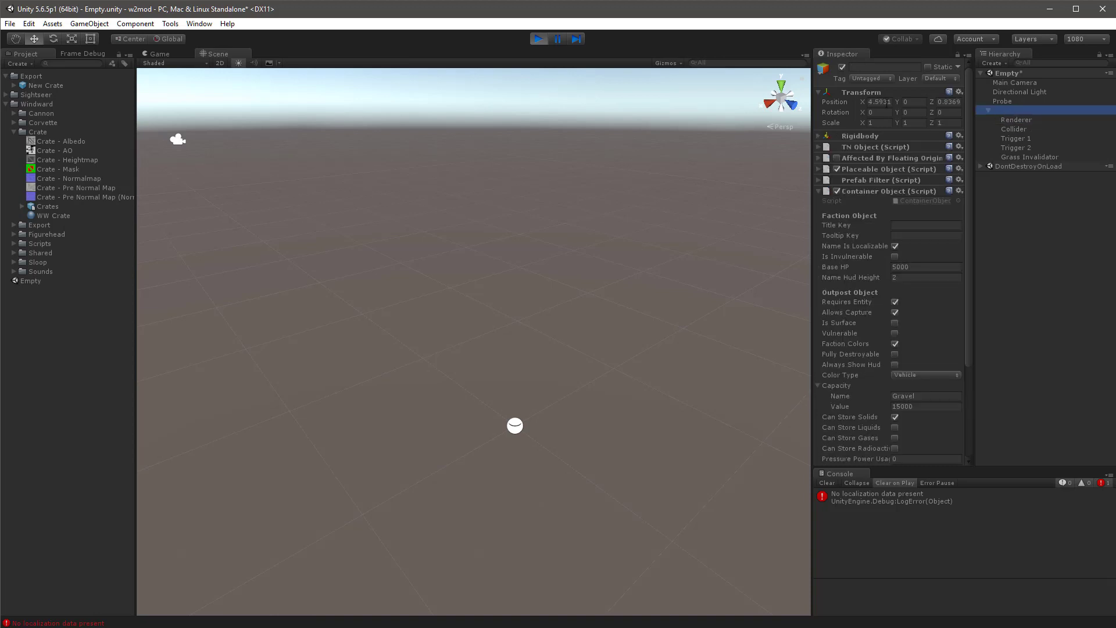
# Set the imported container root's X and Z position to 0 so it sits at the scene origin.
pyautogui.click(879, 102)
pyautogui.write('0')
pyautogui.click(950, 103)
pyautogui.write('0')
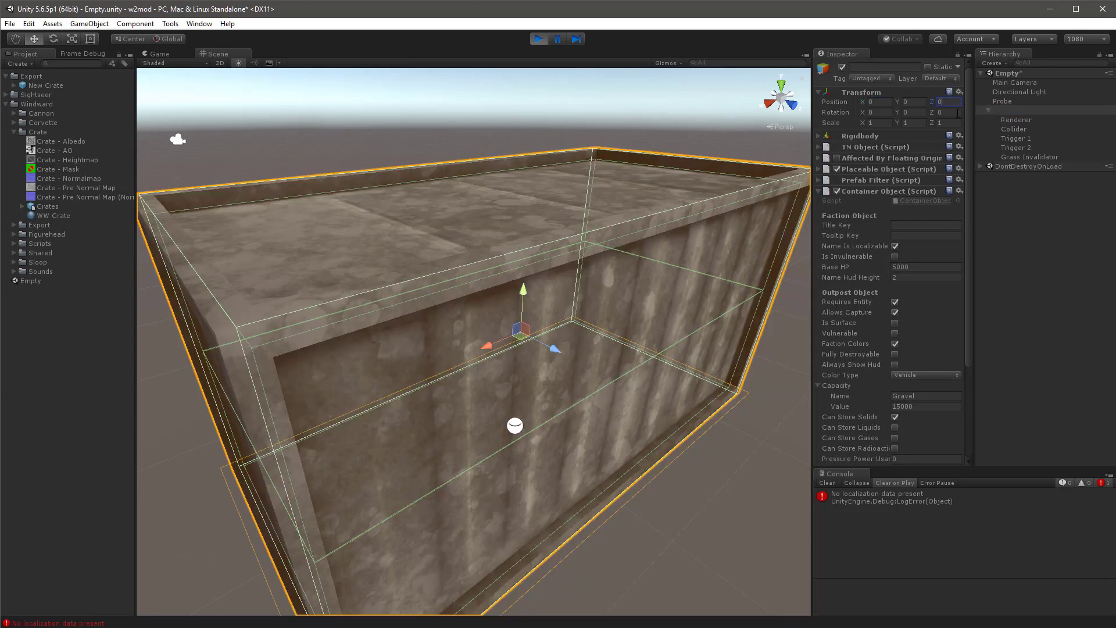
pyautogui.keyDown('alt'); pyautogui.moveTo(555, 356); pyautogui.dragTo(627, 386); pyautogui.keyUp('alt')
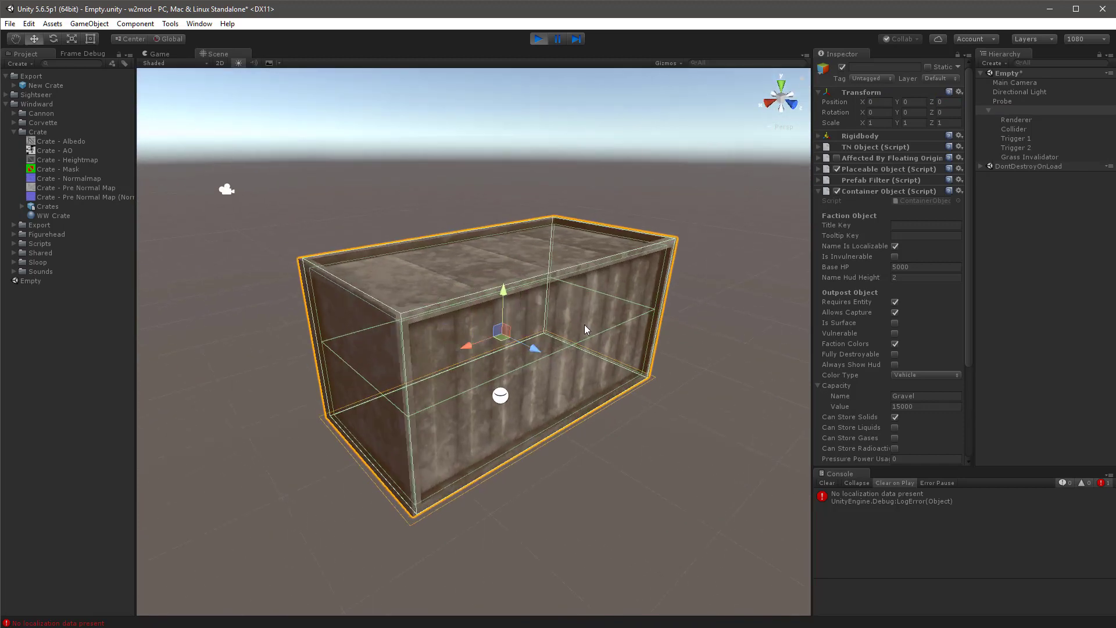
pyautogui.scroll(4, 584, 325)
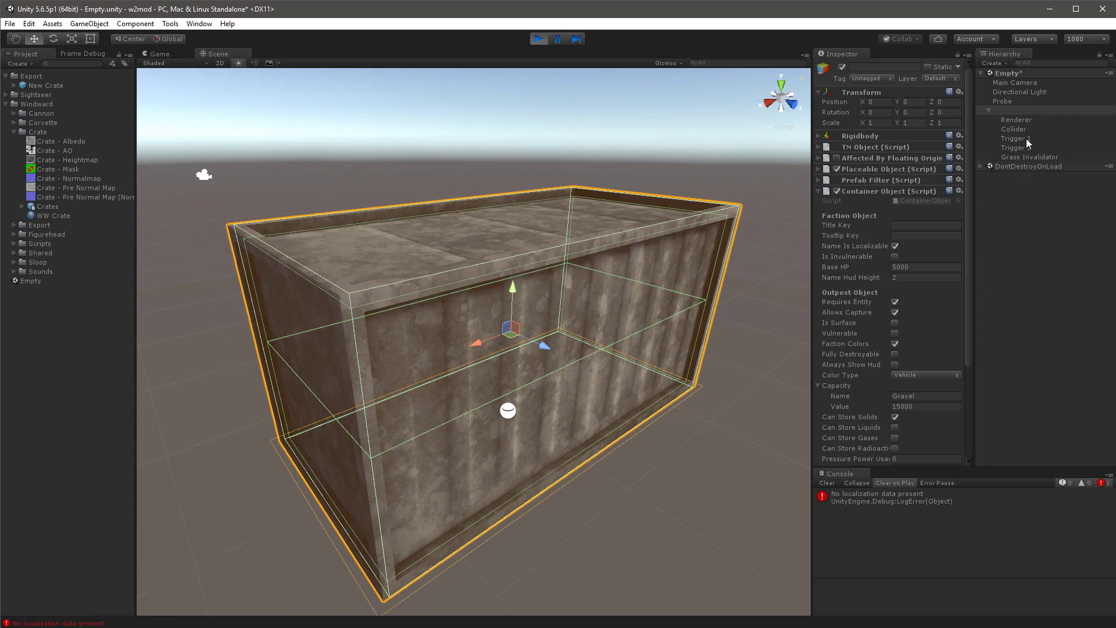
# Examine the imported container's Renderer child, checking its renderer components, material shader and appearance from several angles.
pyautogui.click(1022, 120)
pyautogui.scroll(-5, 880, 325)
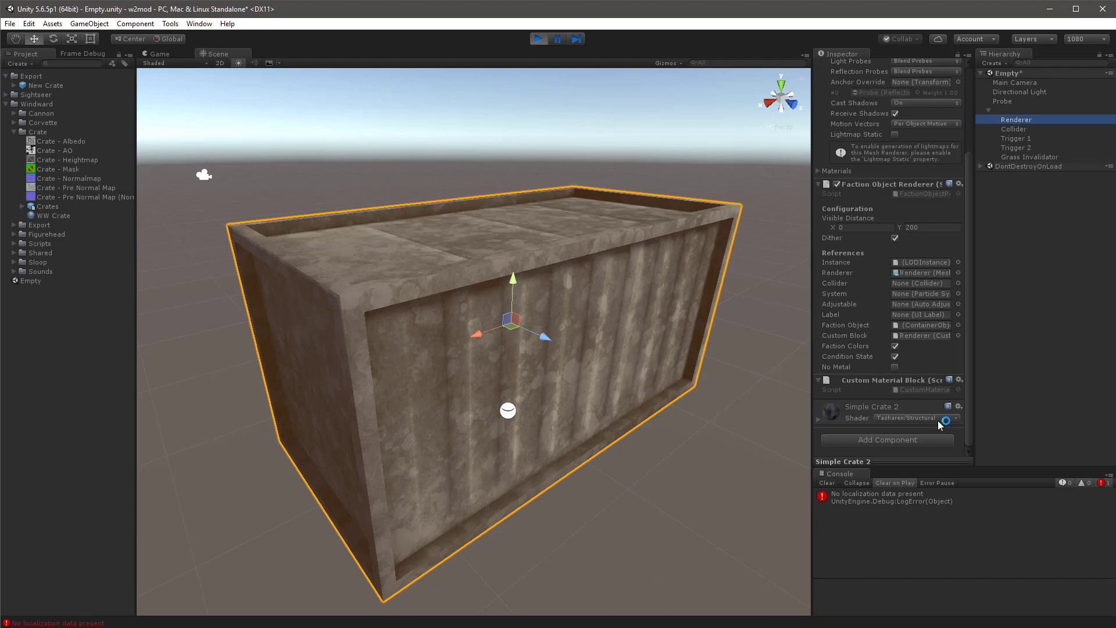
pyautogui.moveTo(620, 401)
pyautogui.keyDown('alt'); pyautogui.mouseDown()
pyautogui.moveTo(610, 406)
pyautogui.moveTo(654, 391)
pyautogui.moveTo(600, 406)
pyautogui.mouseUp(); pyautogui.keyUp('alt')
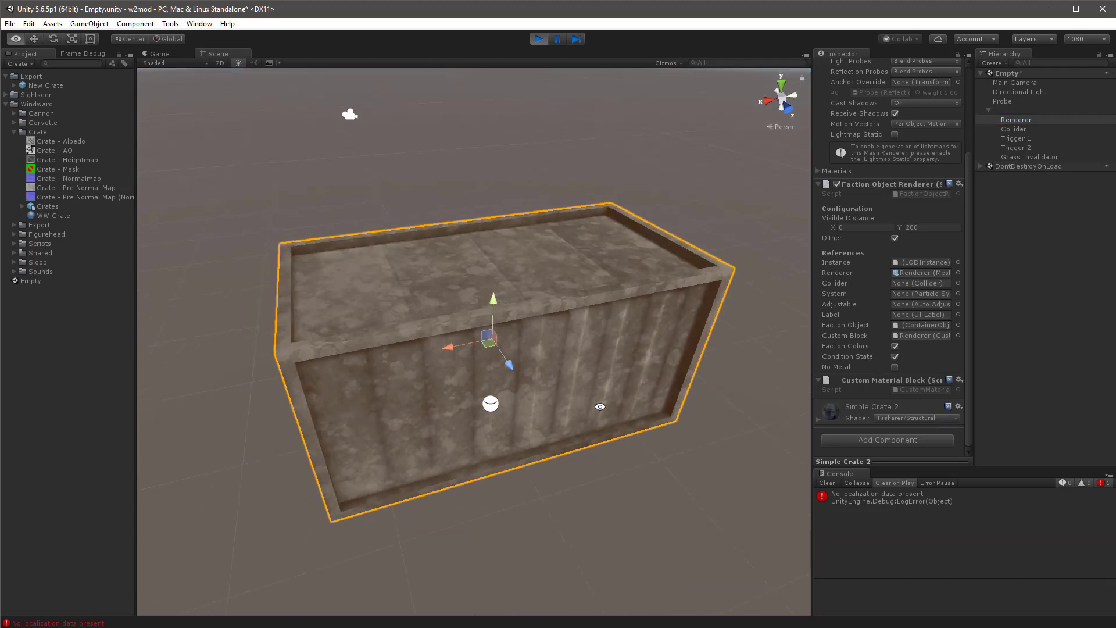
pyautogui.keyDown('alt'); pyautogui.moveTo(646, 358); pyautogui.dragTo(684, 340); pyautogui.keyUp('alt')
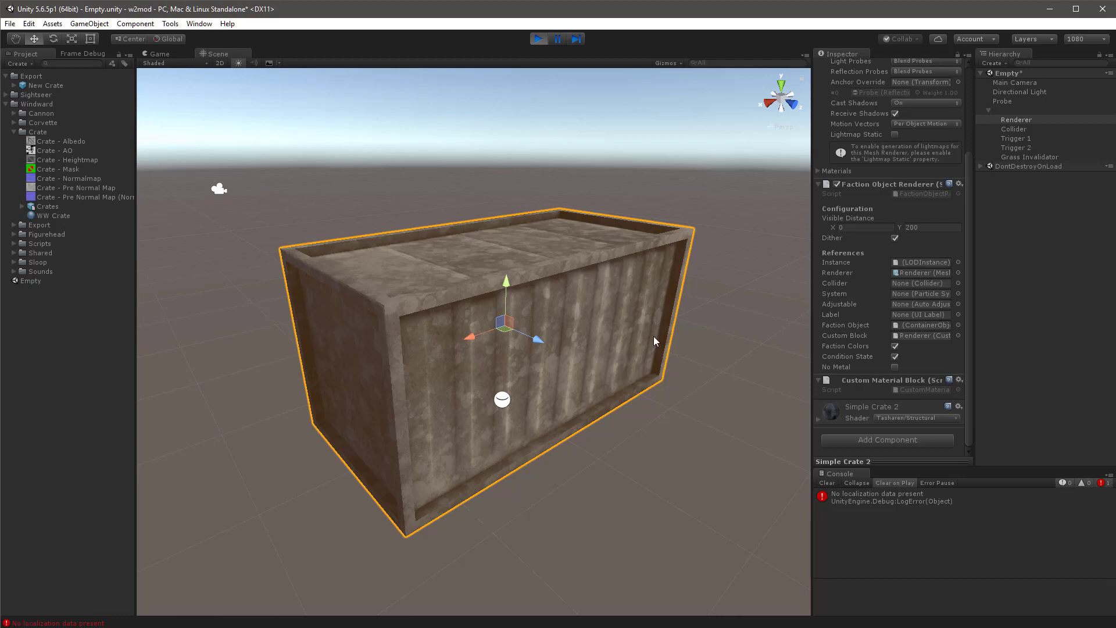
pyautogui.click(59, 26)
pyautogui.moveTo(93, 39)
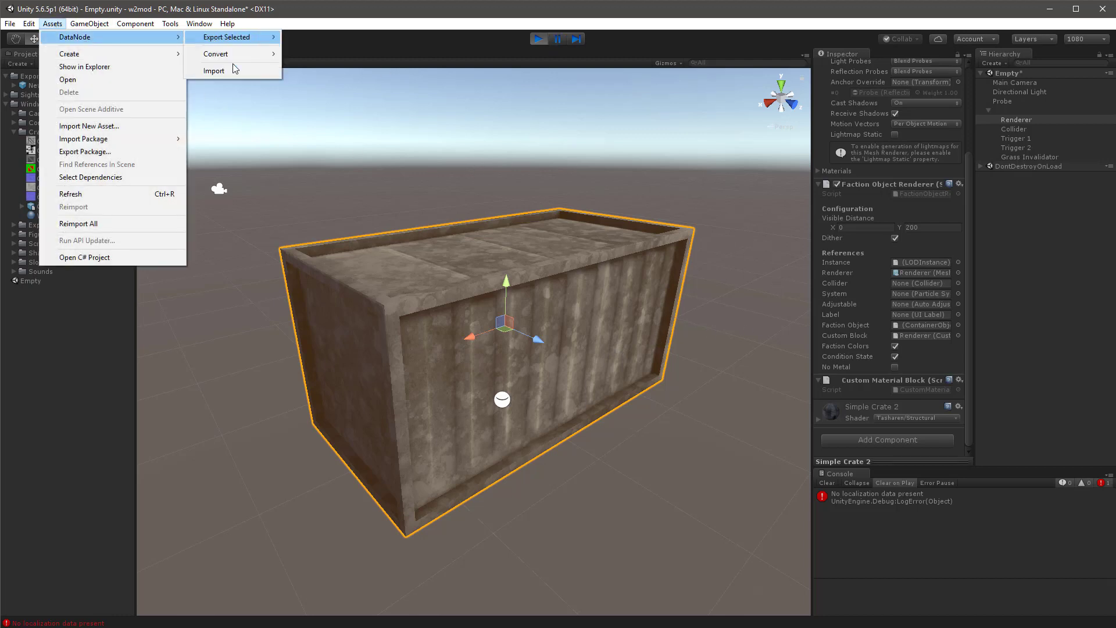
pyautogui.click(353, 12)
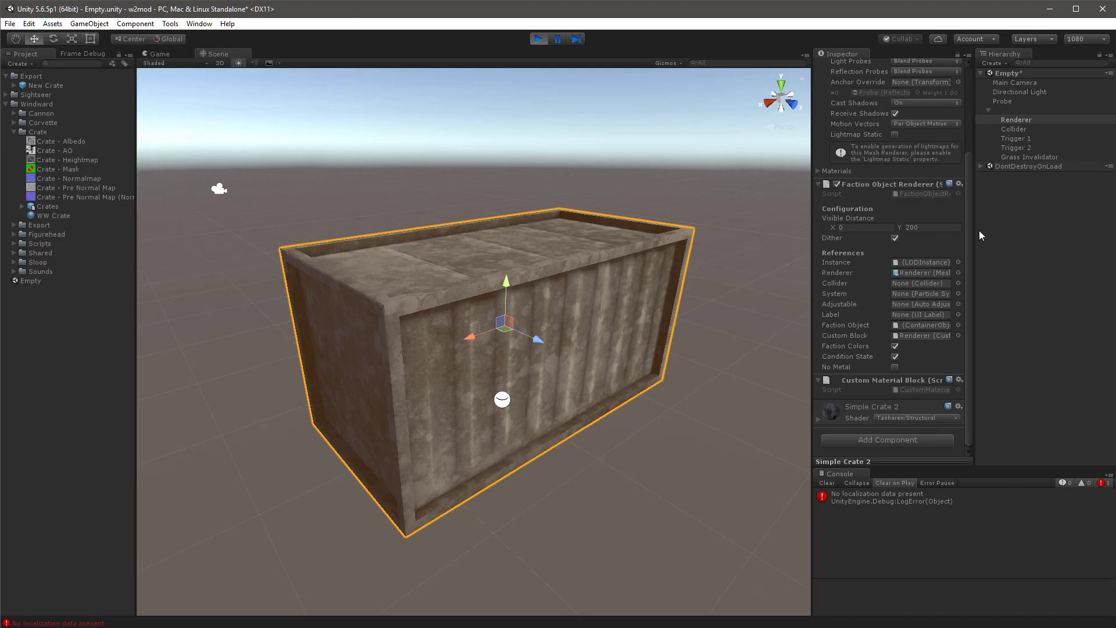